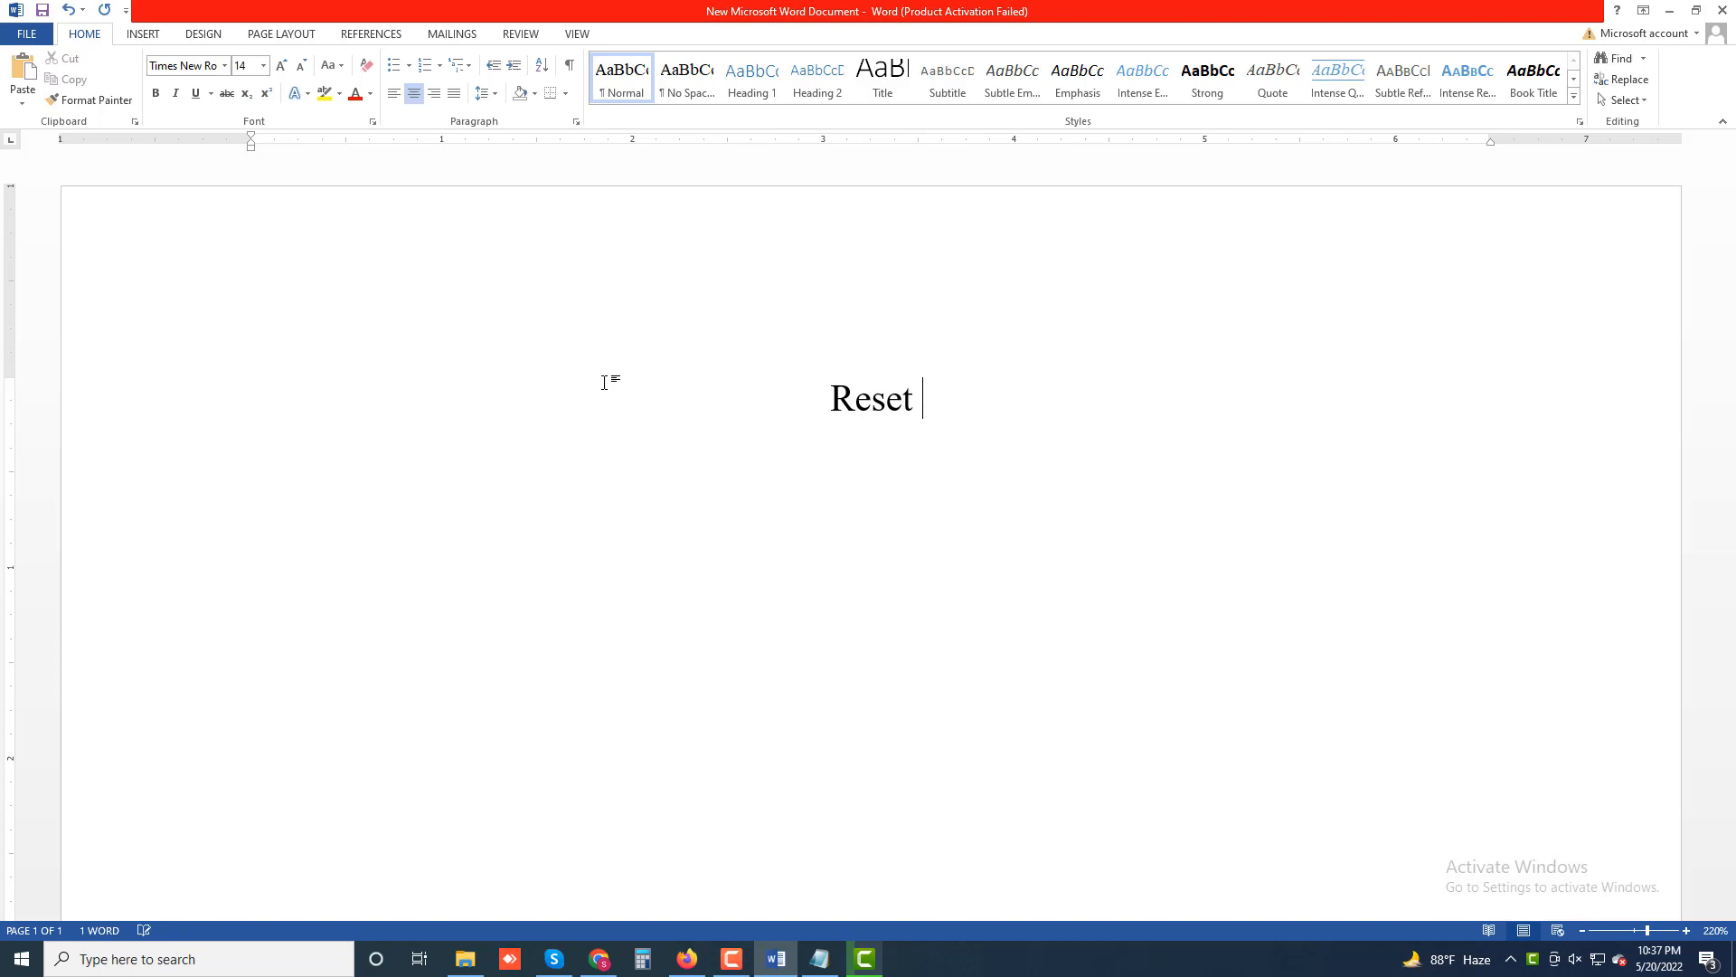
Step: Complete the centred title so it reads "Reset Apple Safari to factory Defaults"
text(Appl)
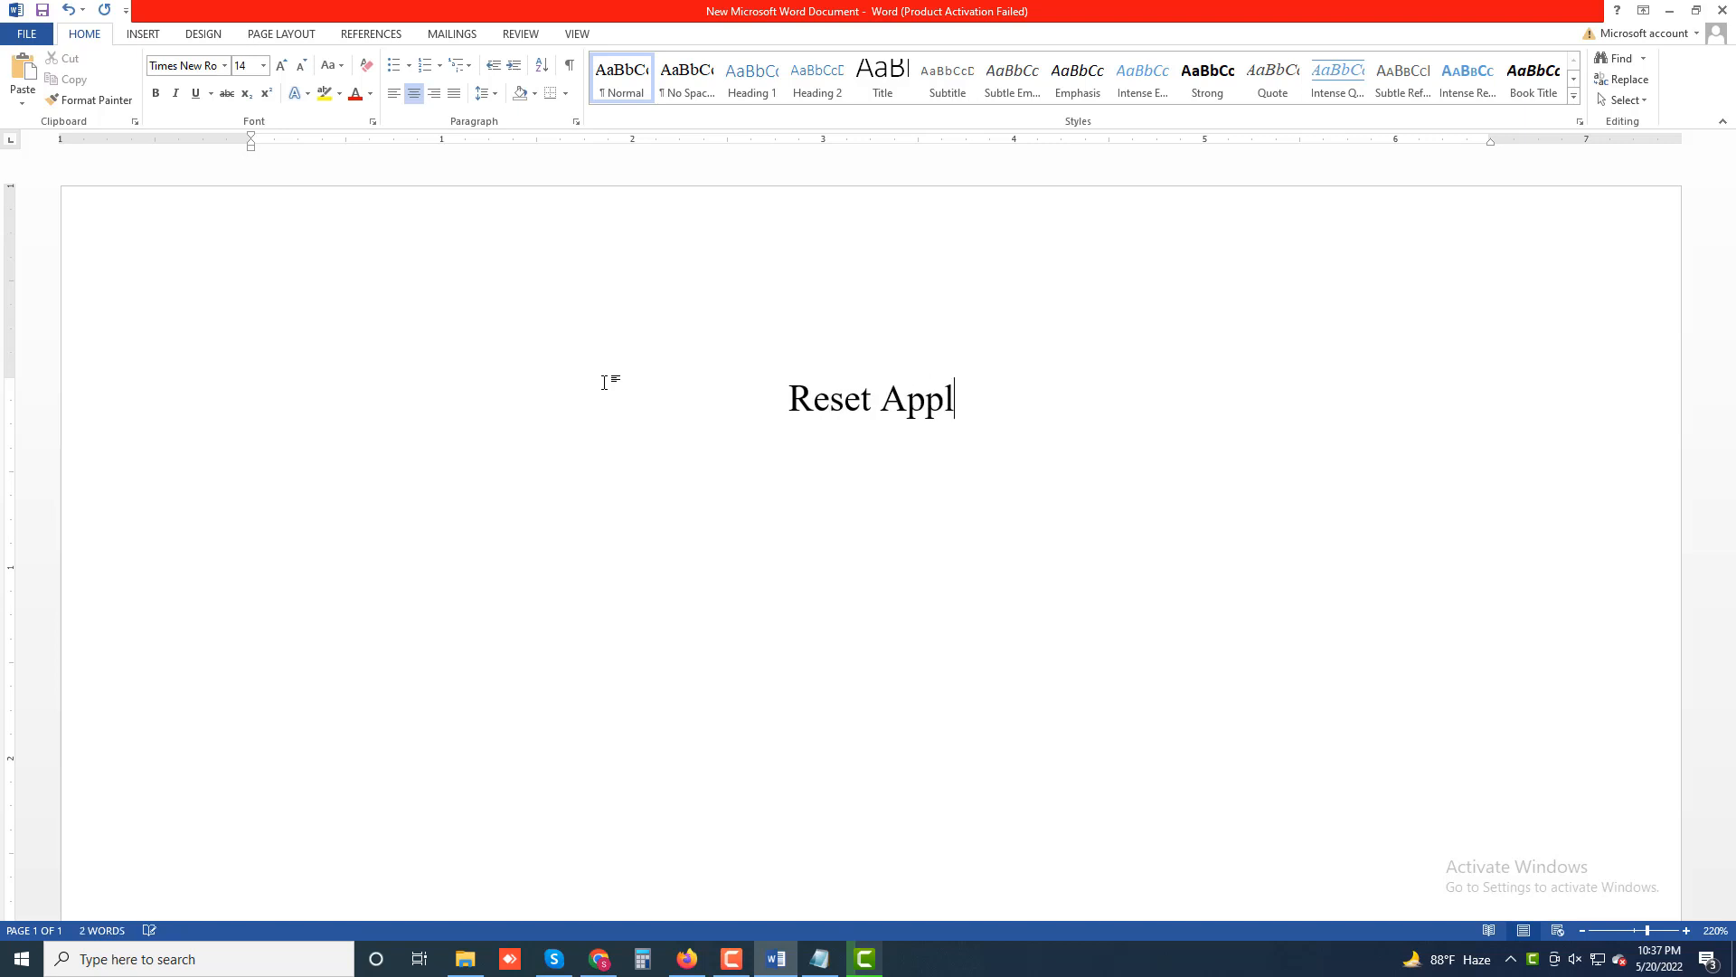
text(e Safa)
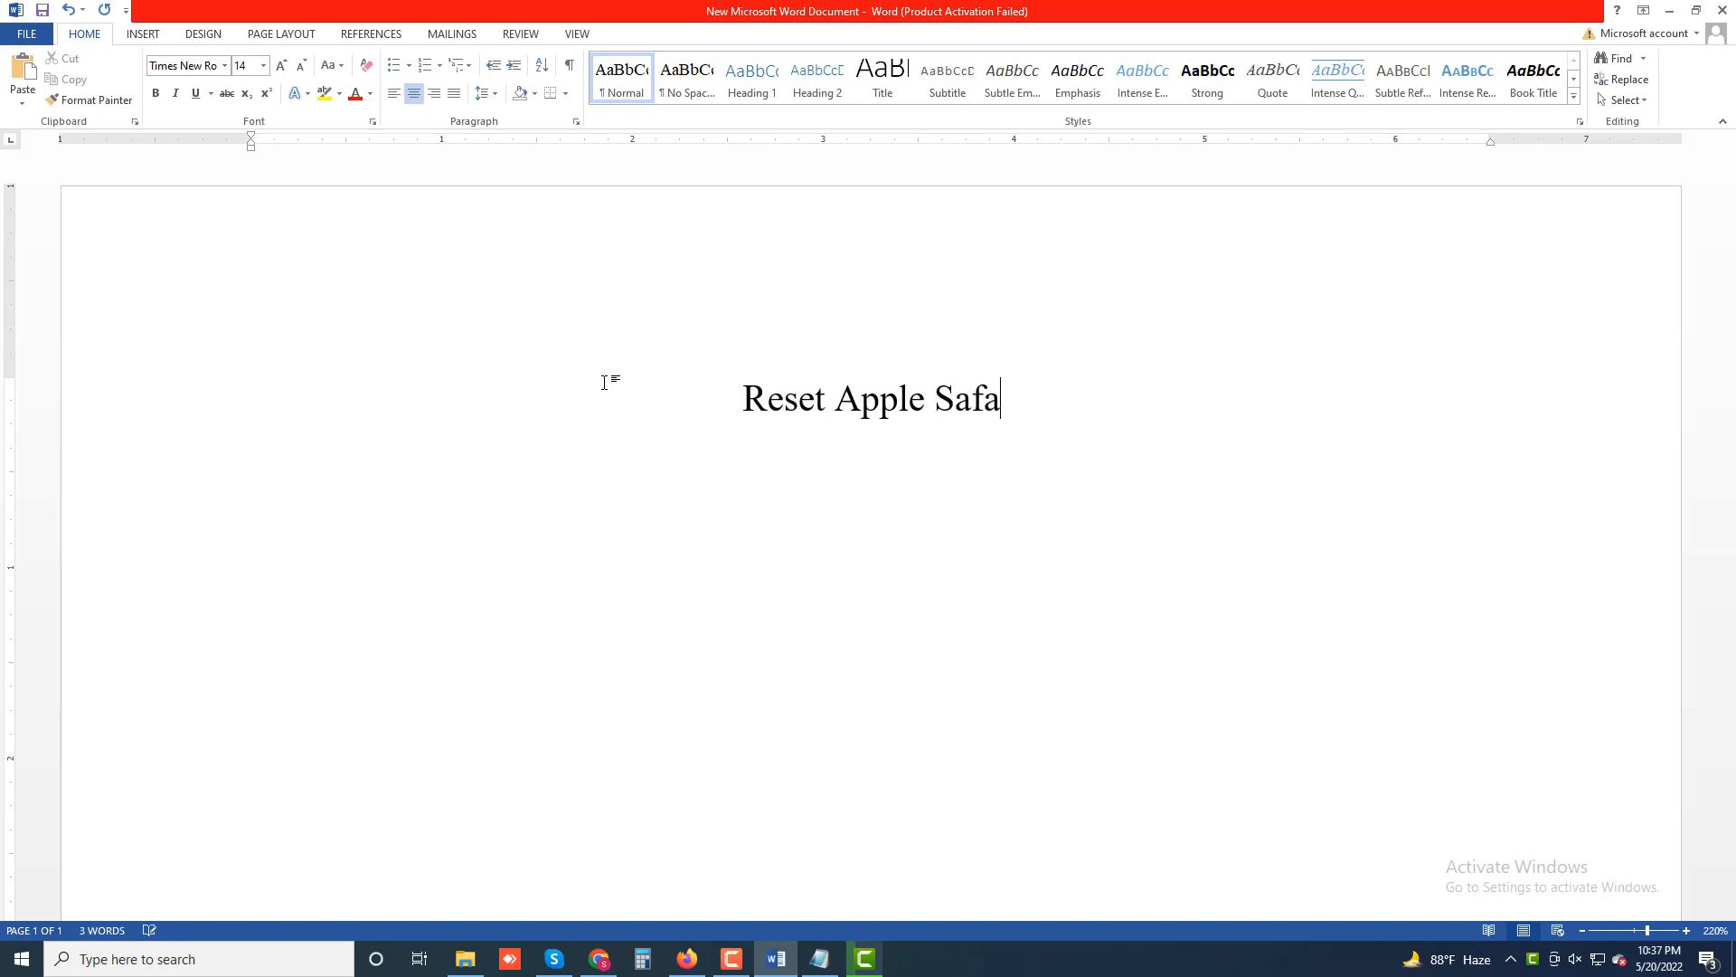
text(ri)
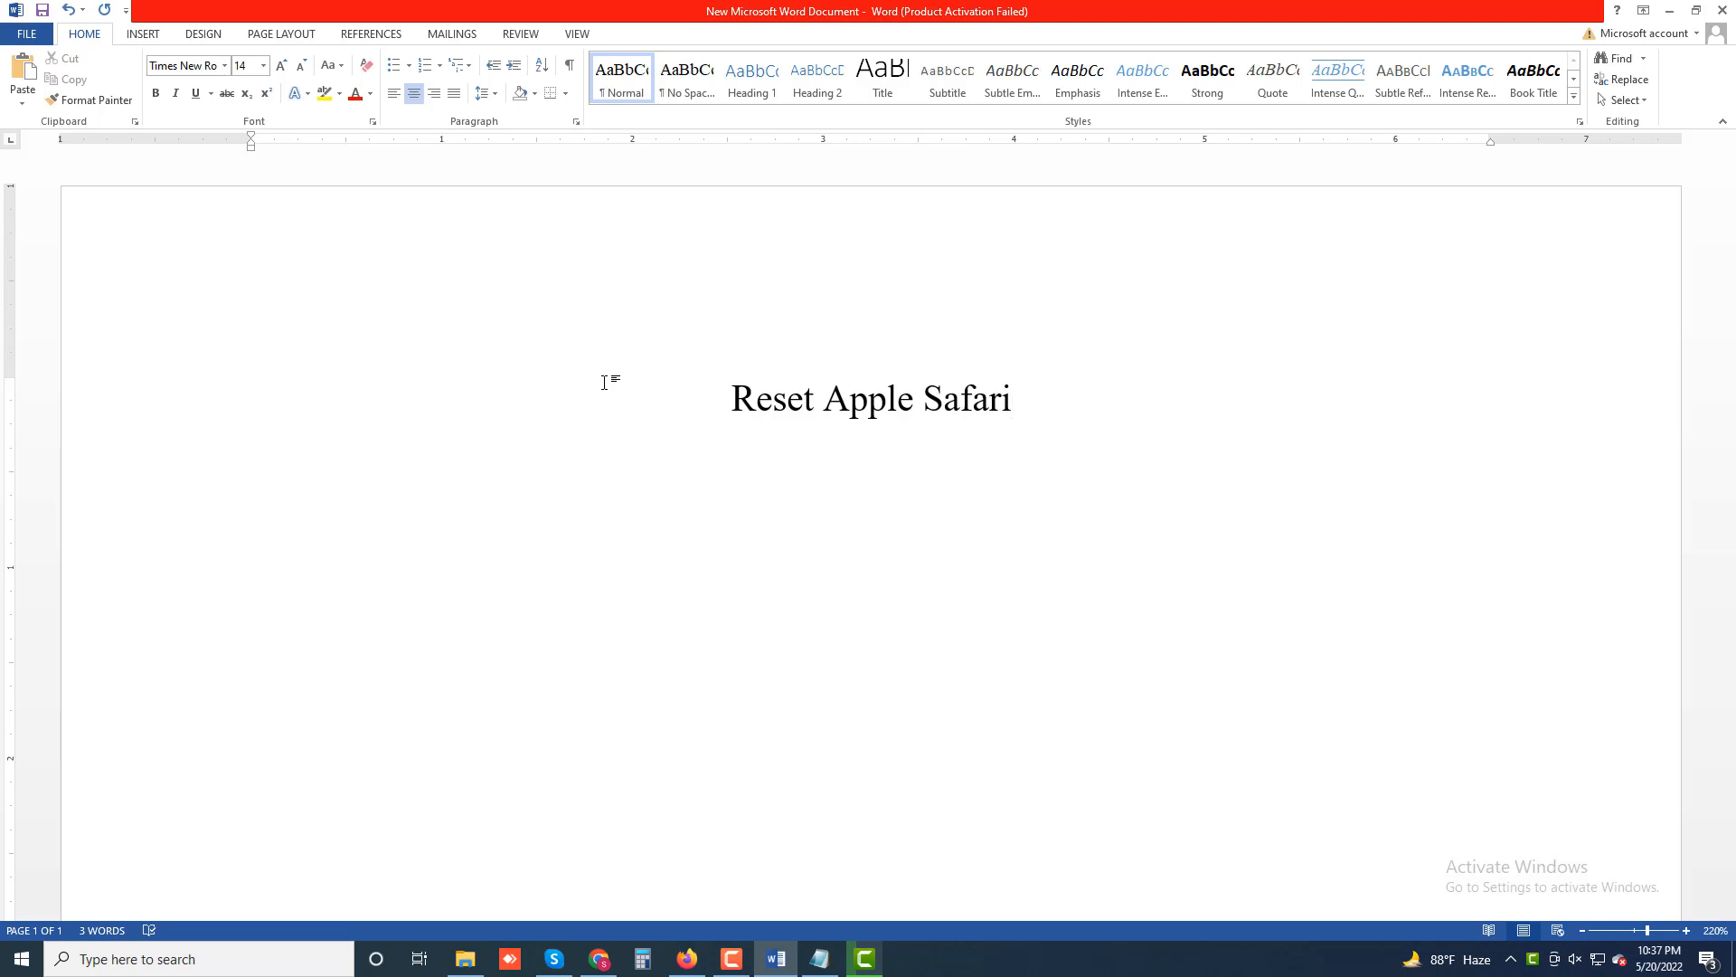
text( to fa)
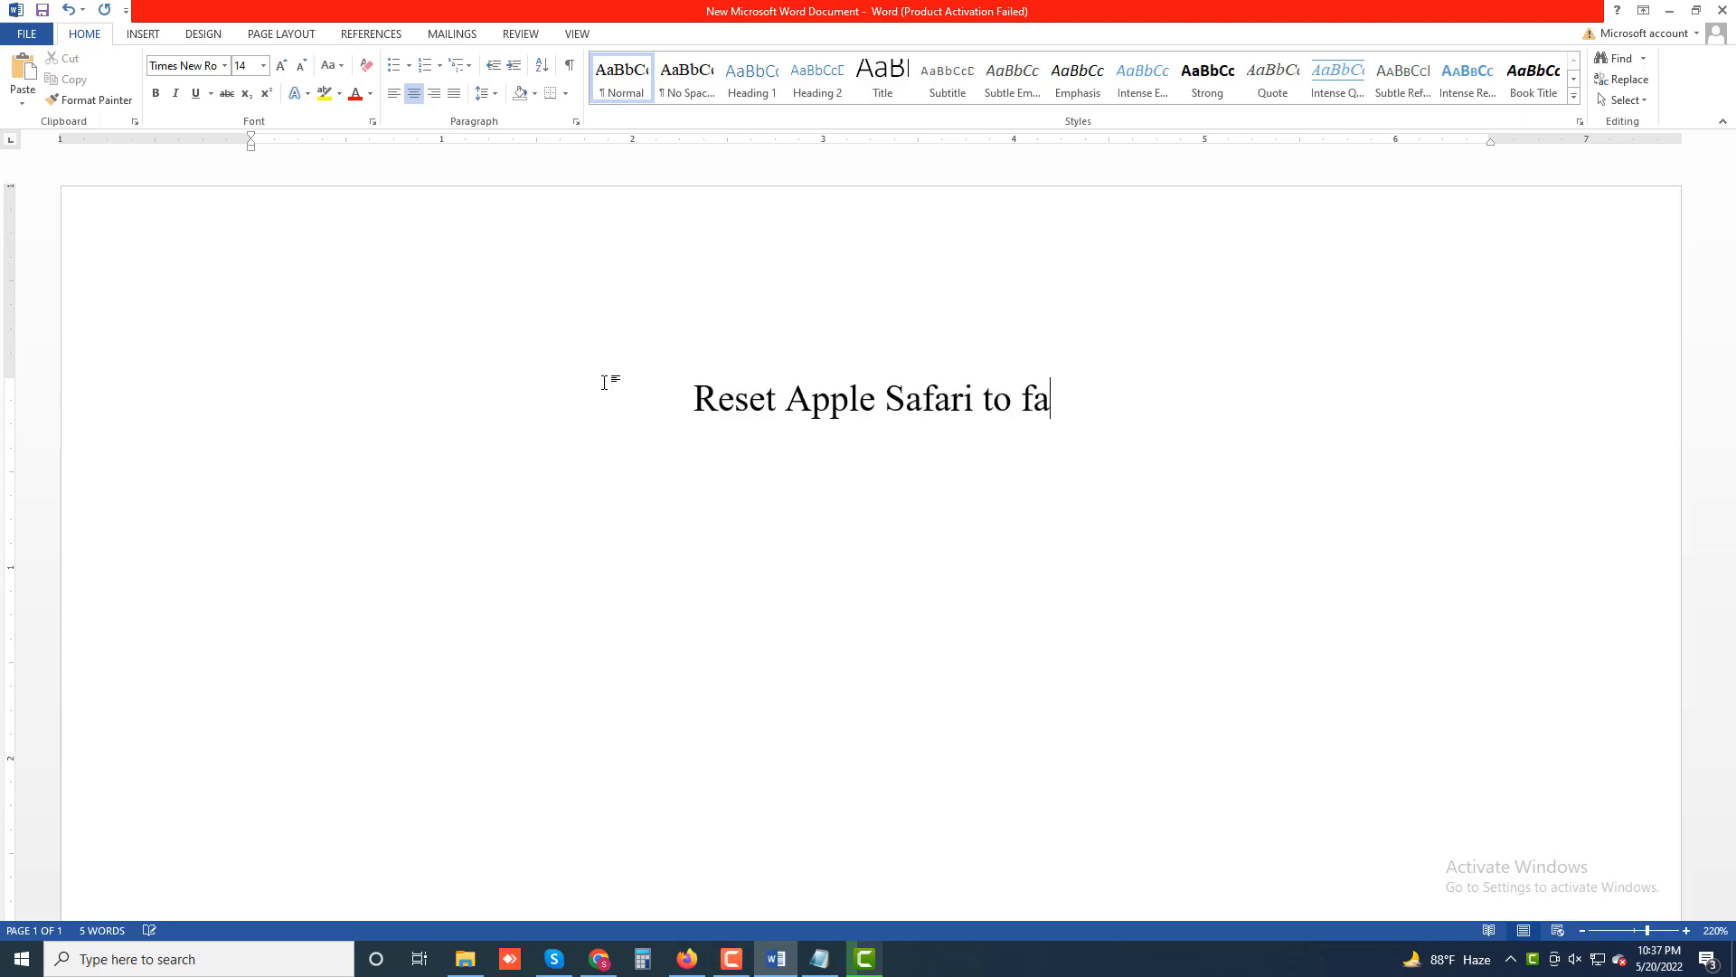
text(ctory)
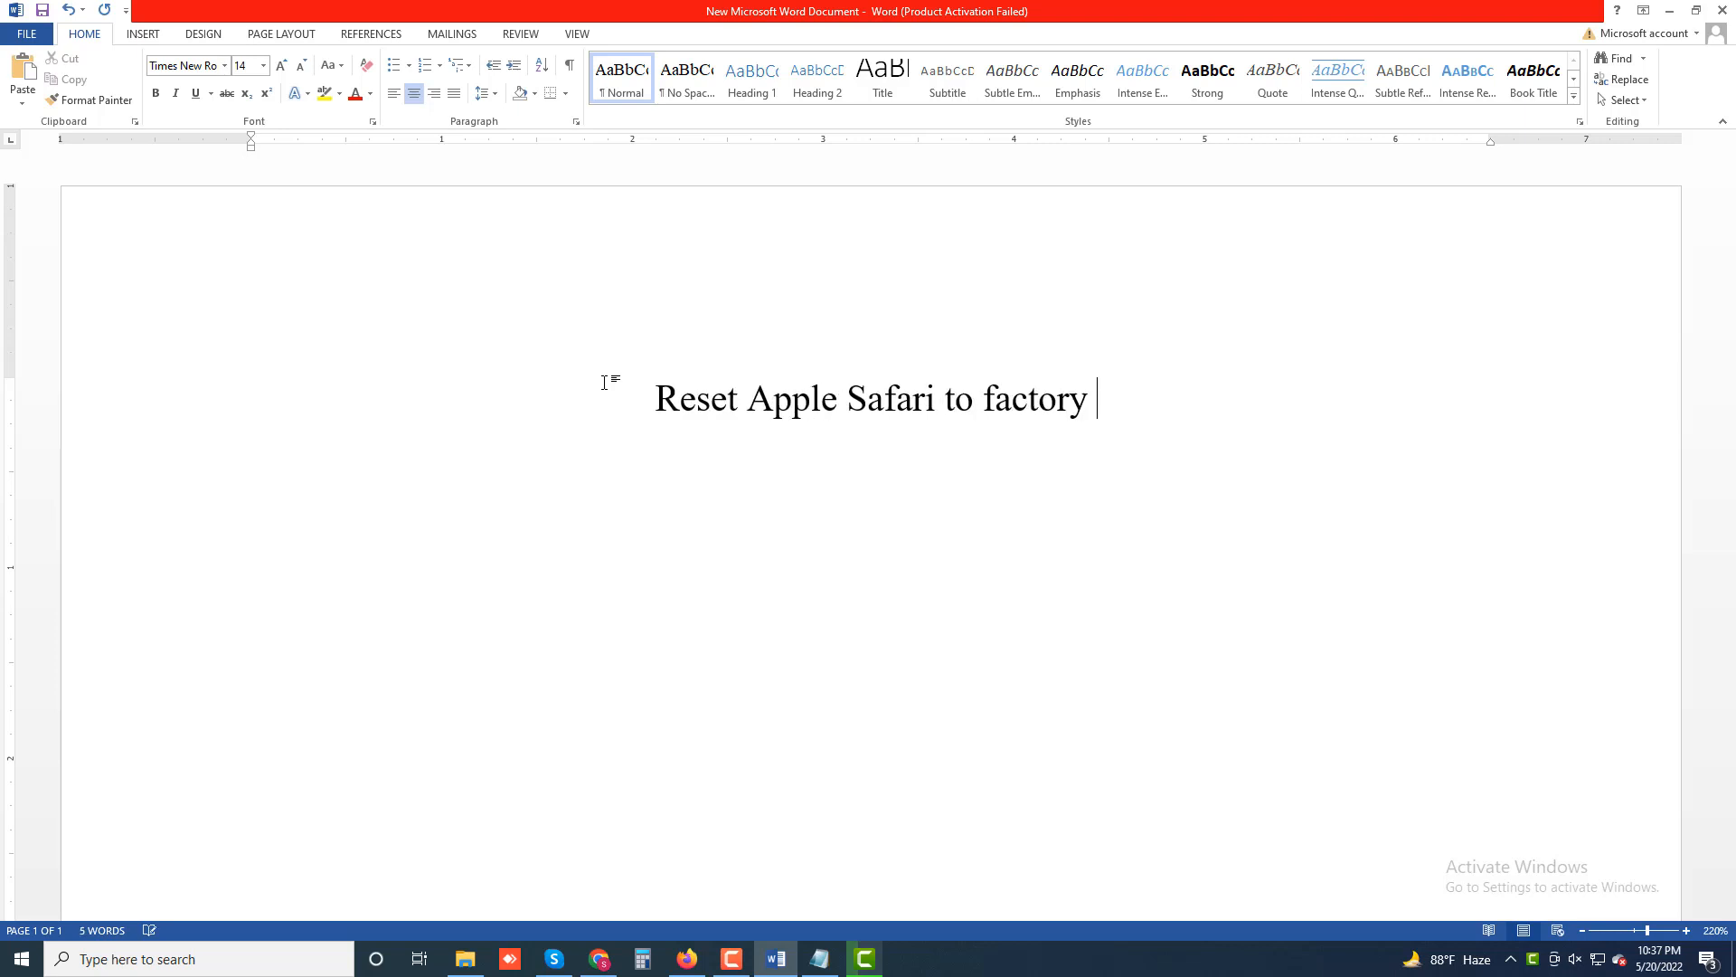
text( Defau)
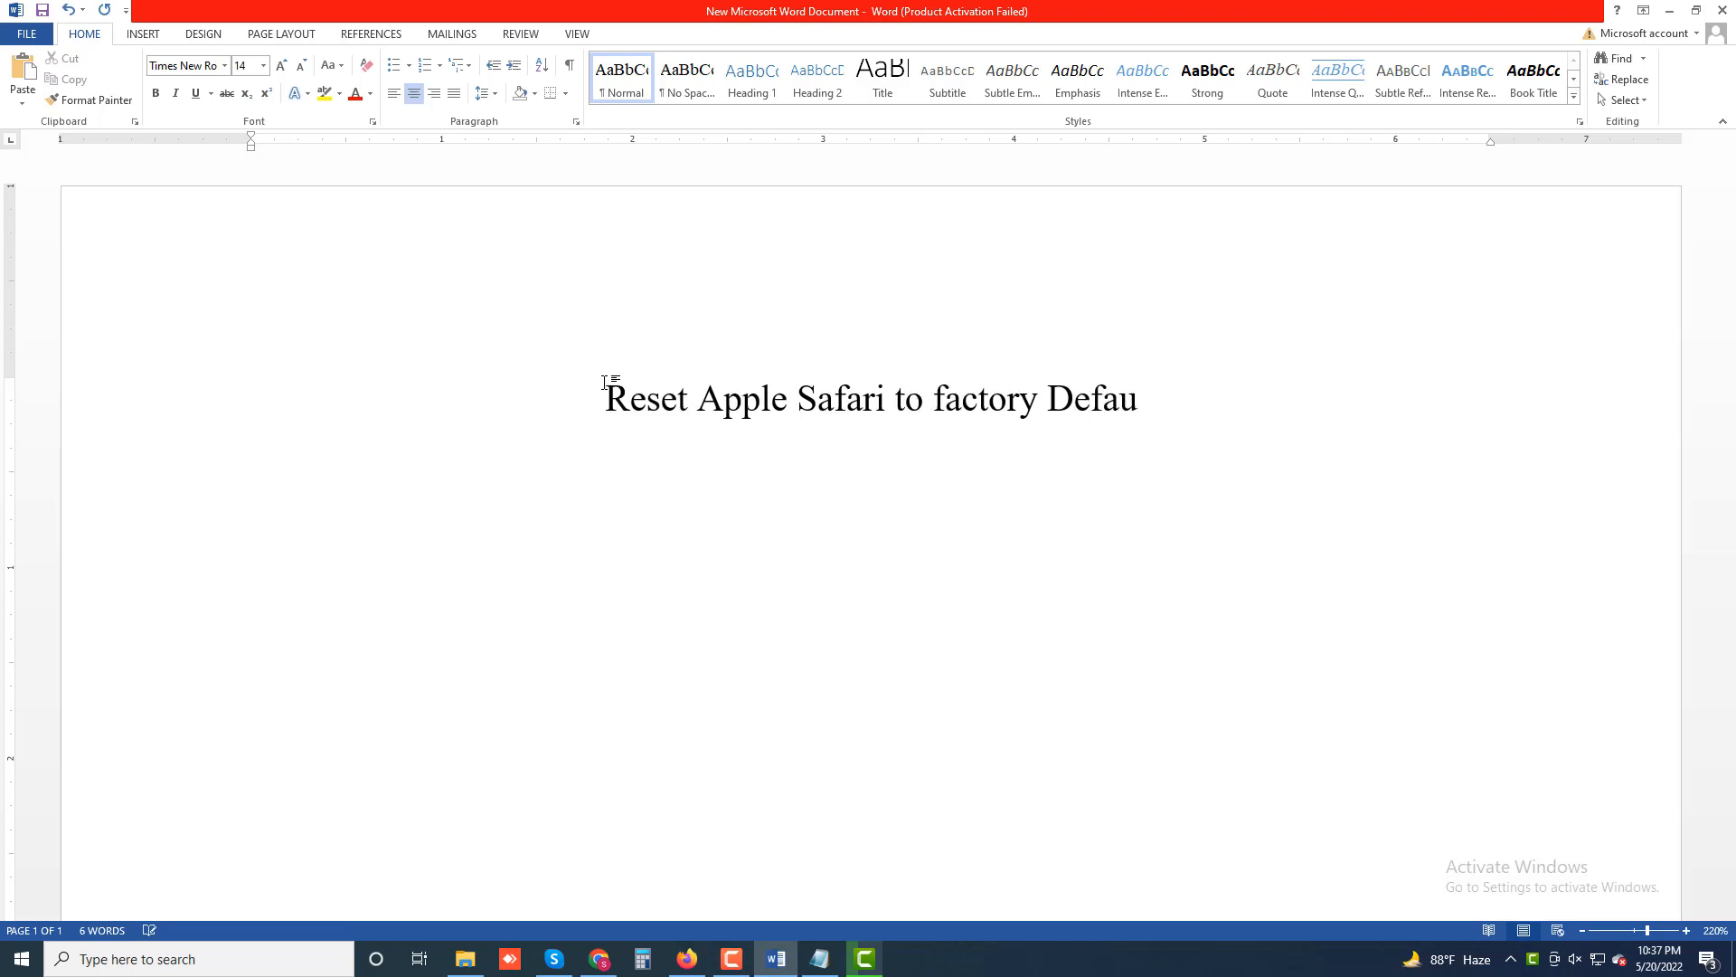
text(lts)
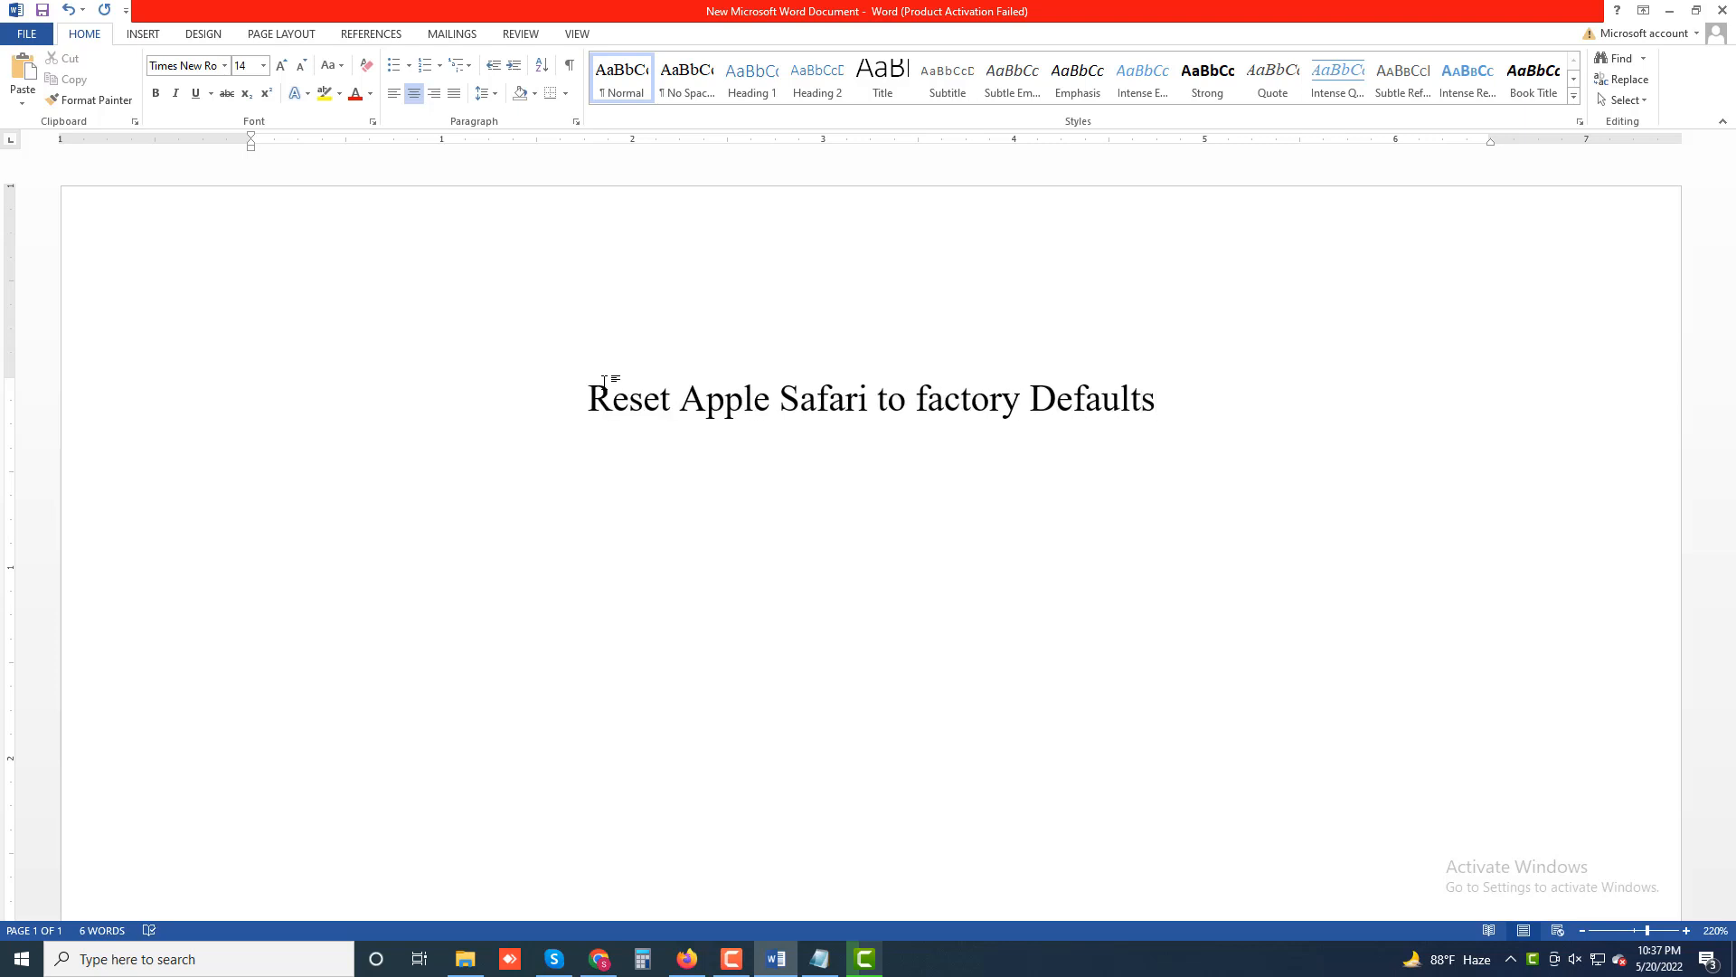
Step: Start a justified paragraph below the title with "Safari the default web browser for the Mac, does not come"
key(Return)
key(ctrl+j)
text(Safari)
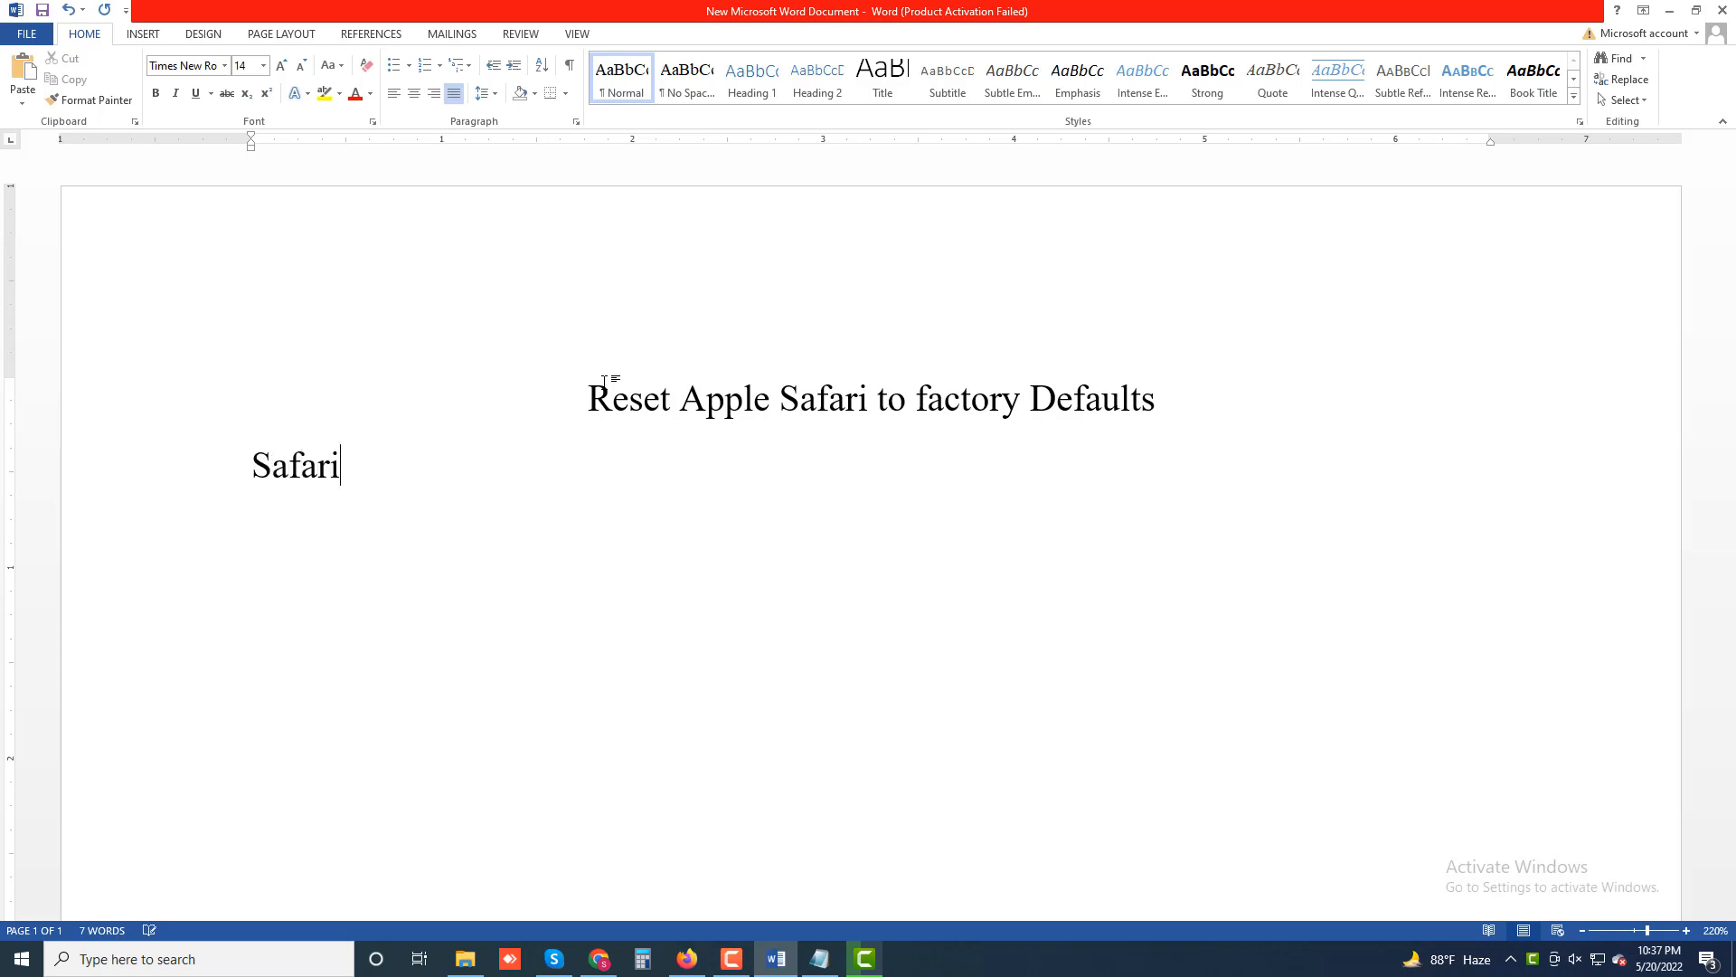
text( the defa)
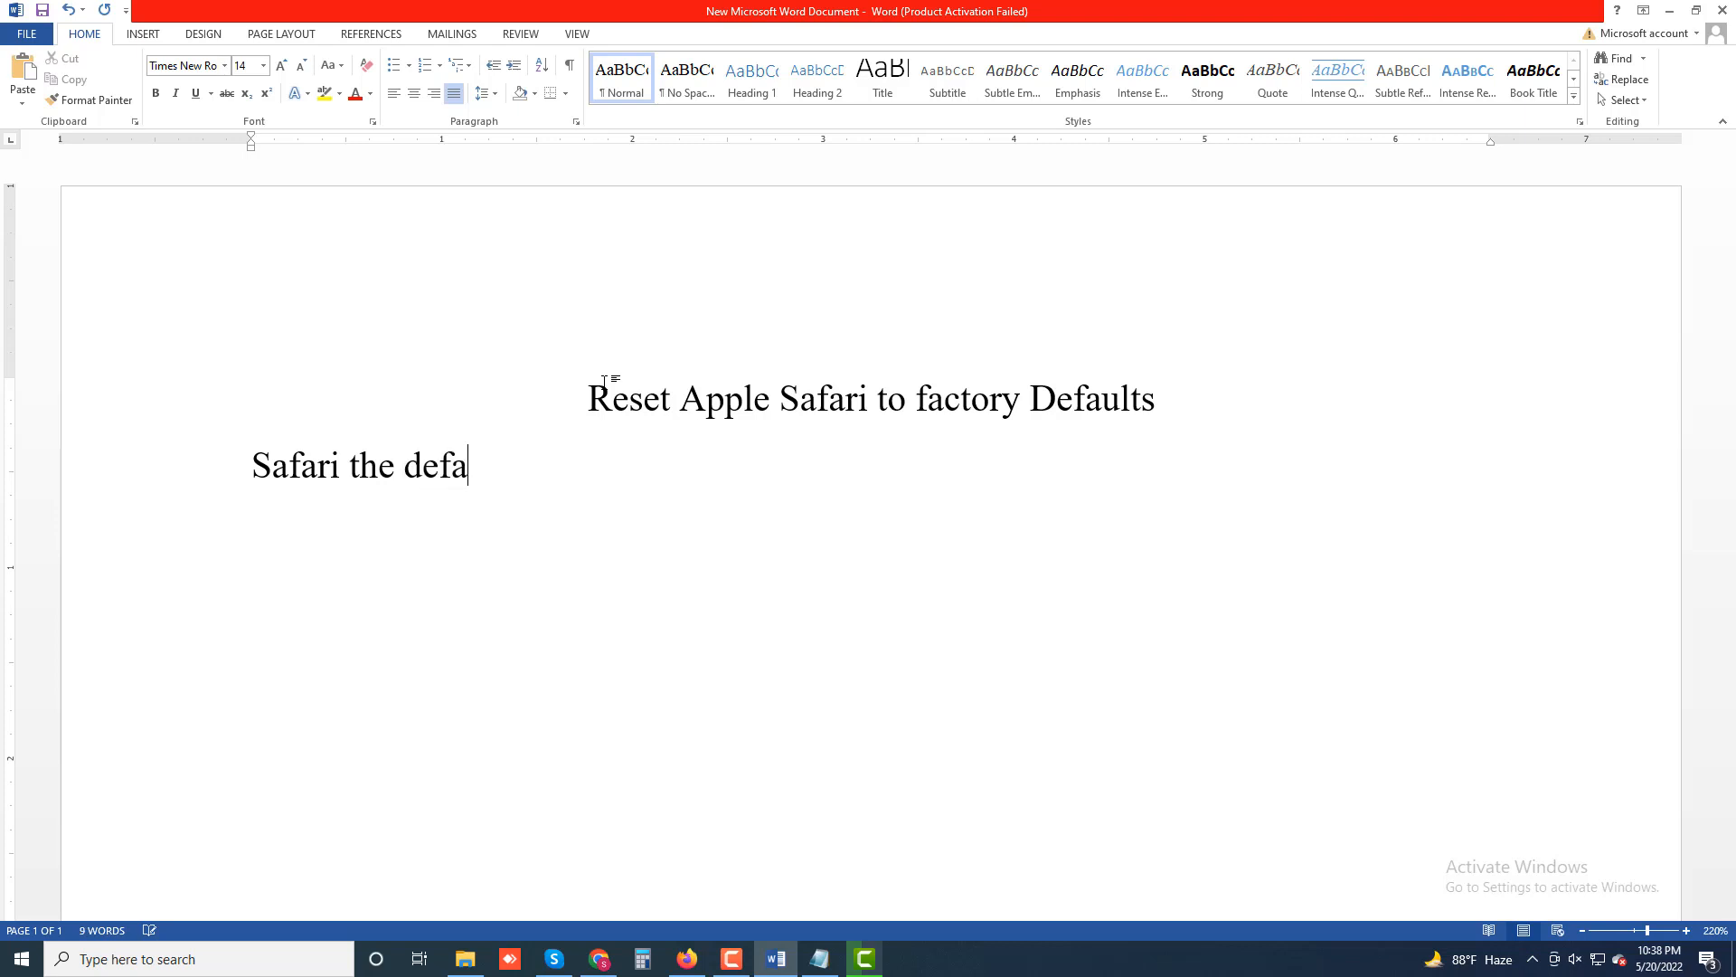
text(ult)
text( web b)
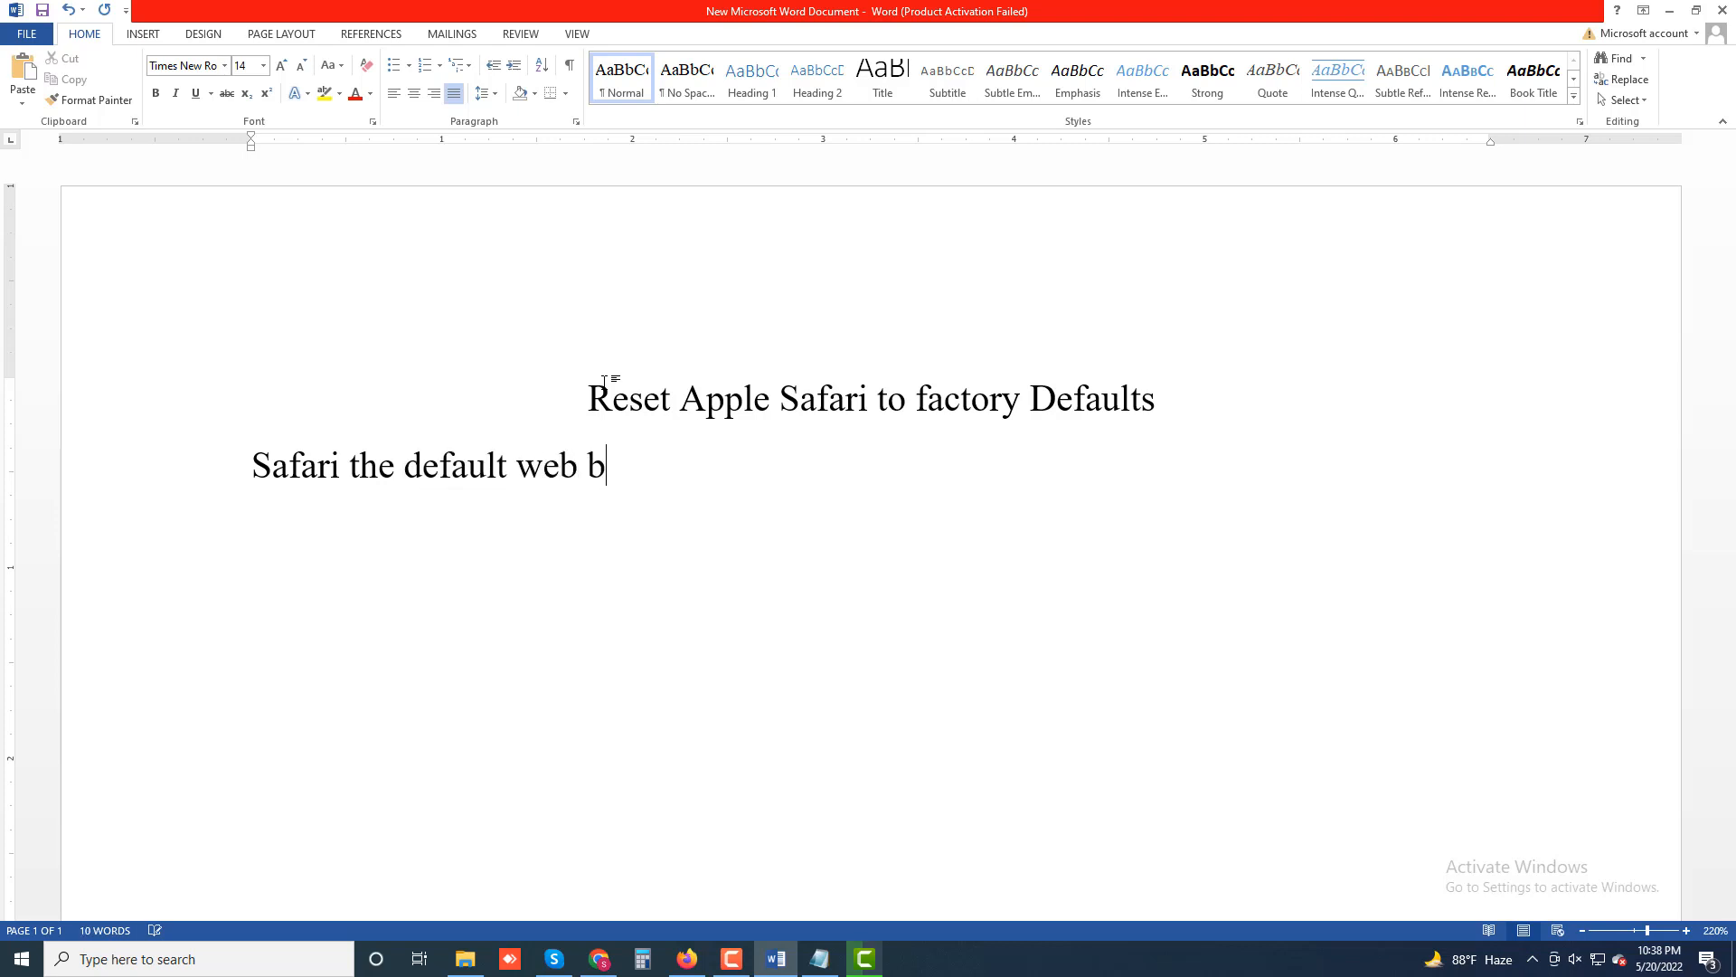
text(rowser for the )
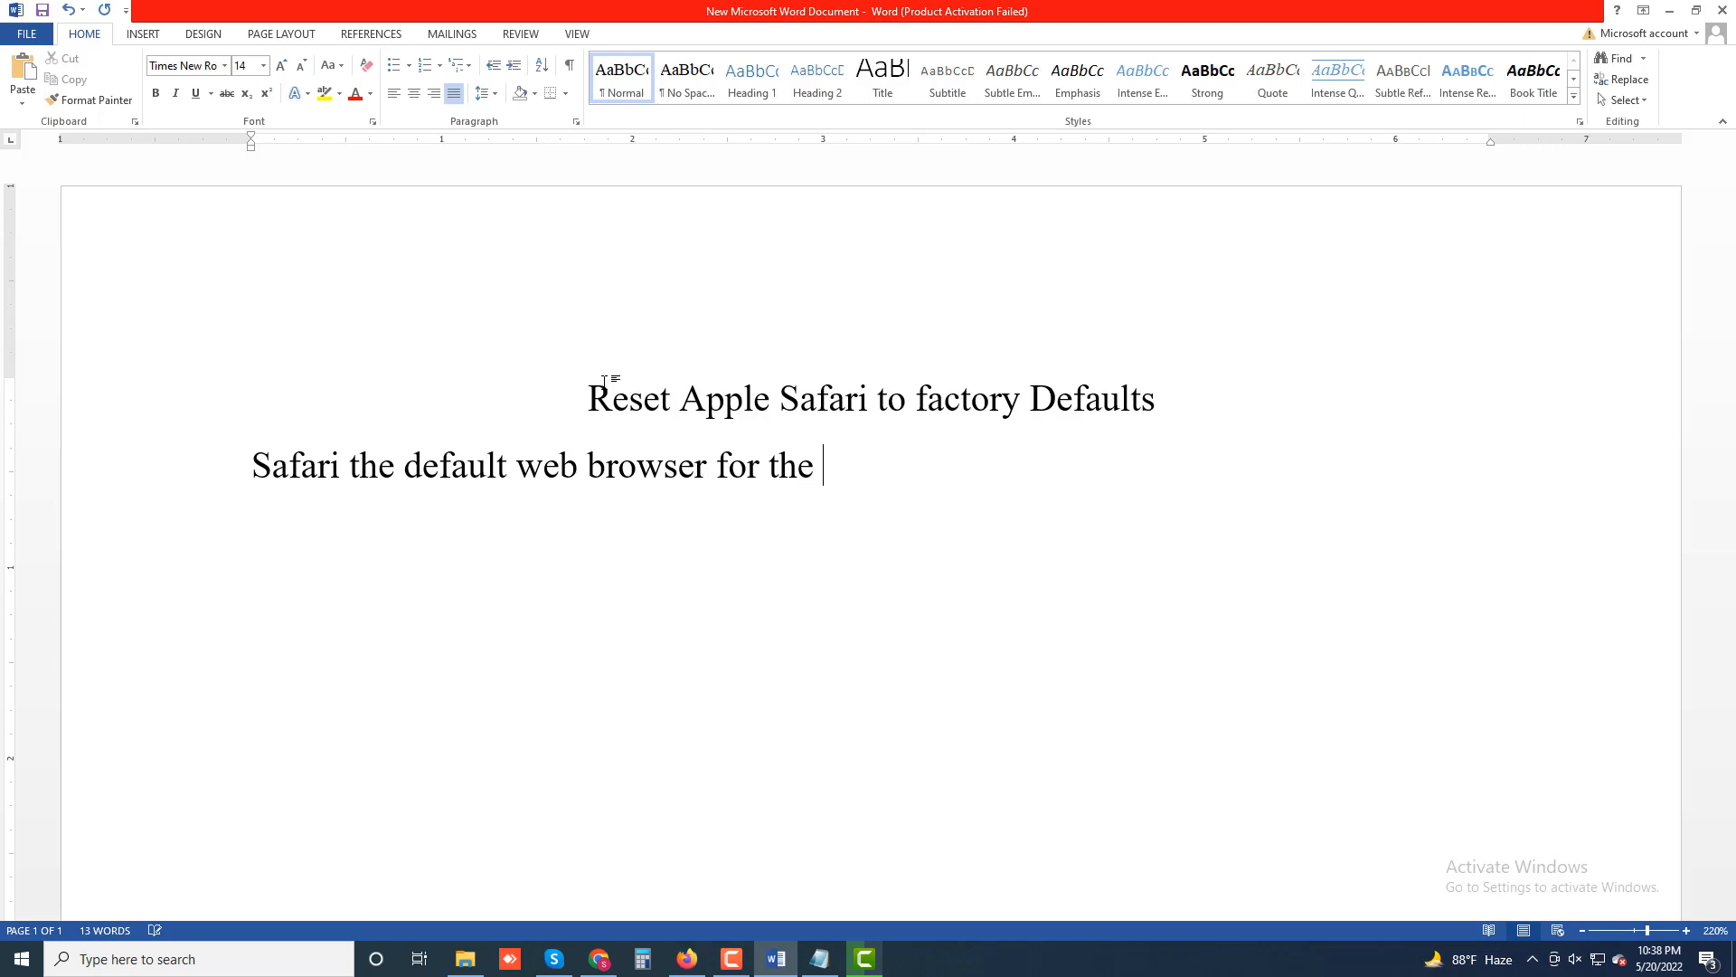
text(Mac.)
key(BackSpace)
text(, does)
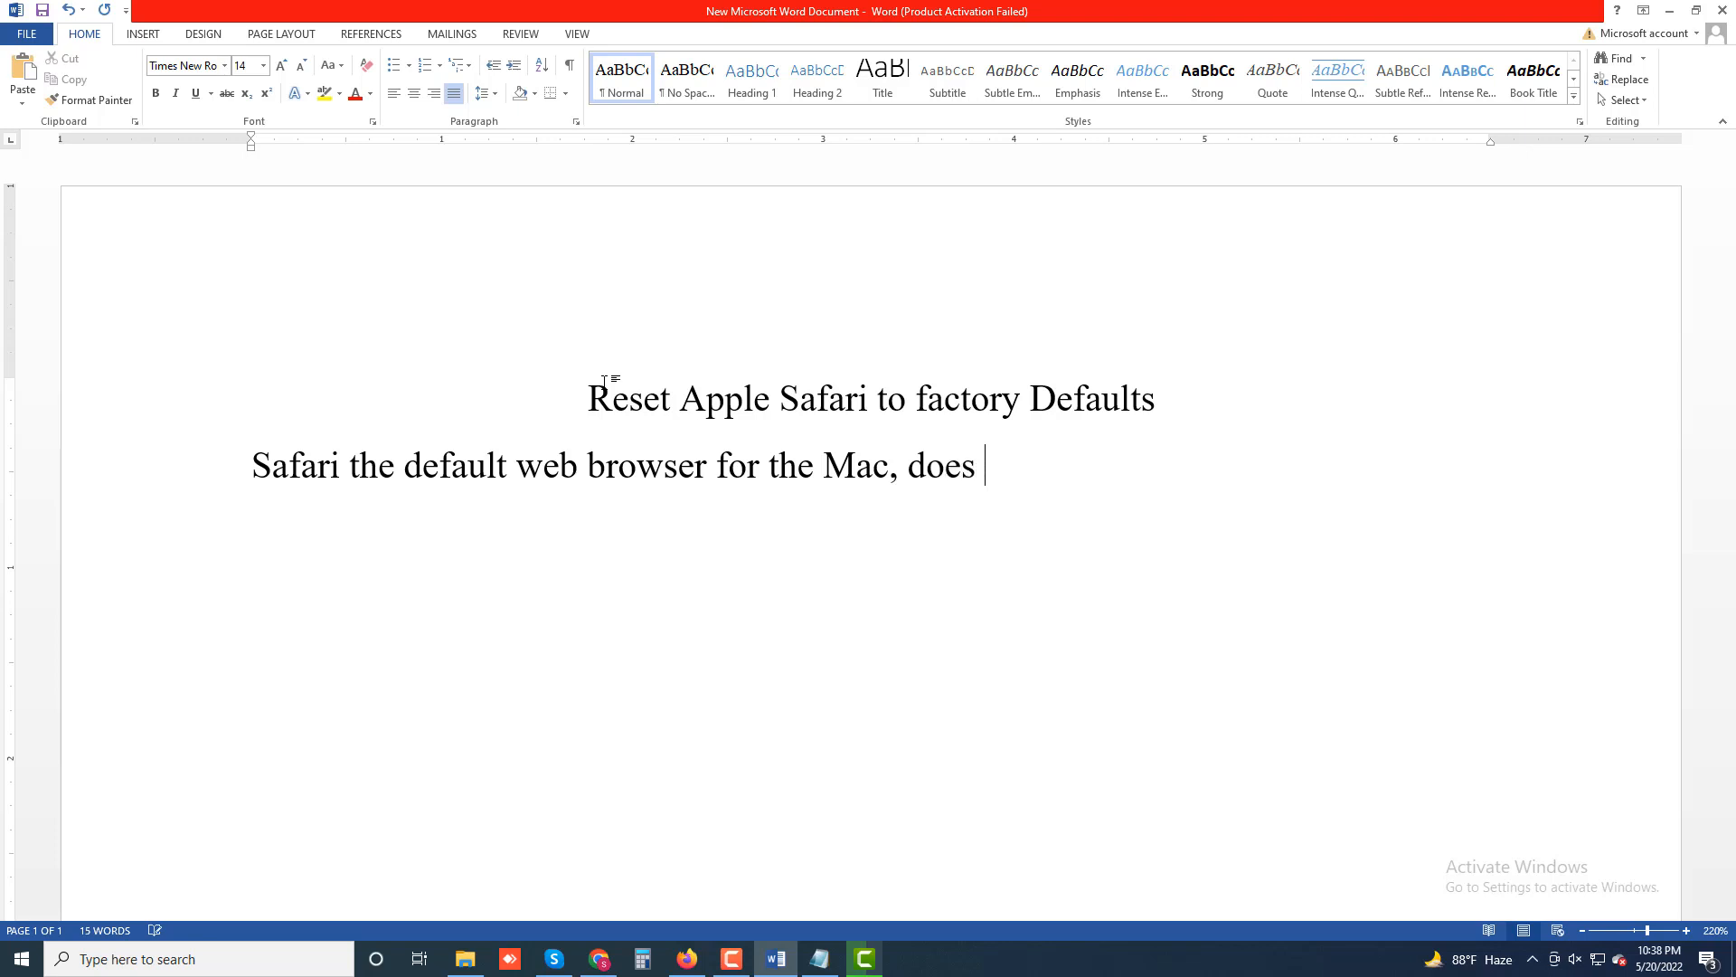
text( not come)
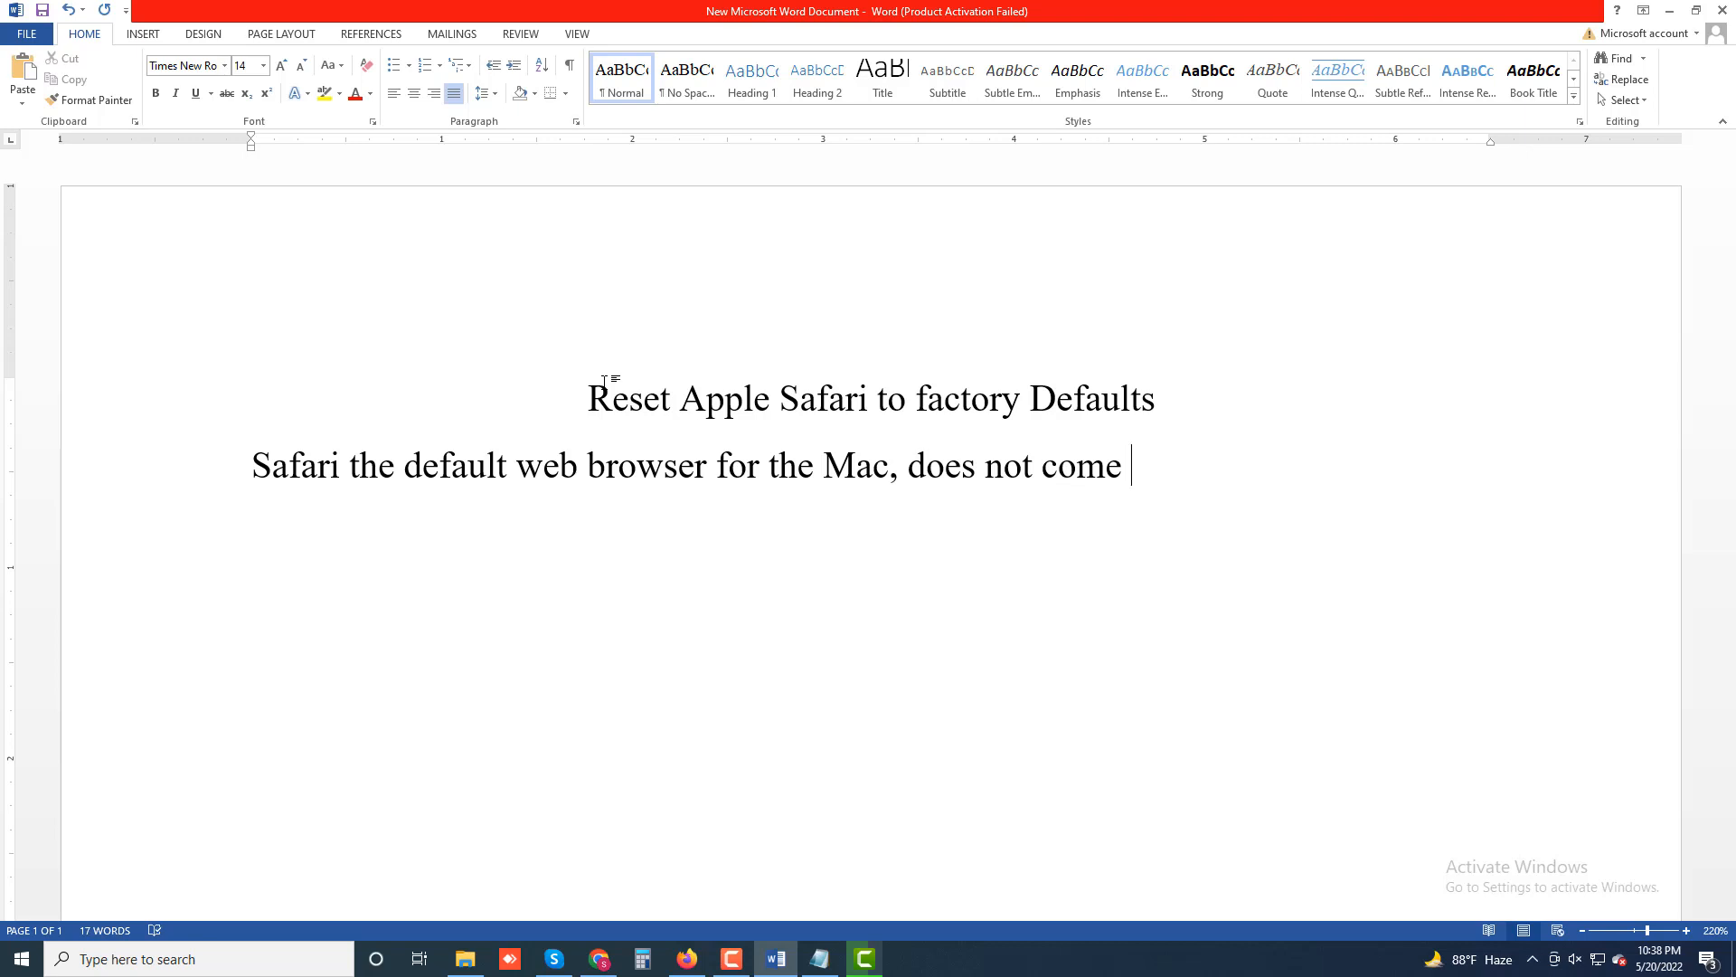
Step: Finish the paragraph's first sentence with "with a built-in option that you can use to reset the browser to factory defaults." and begin the next sentence
text( with a built )
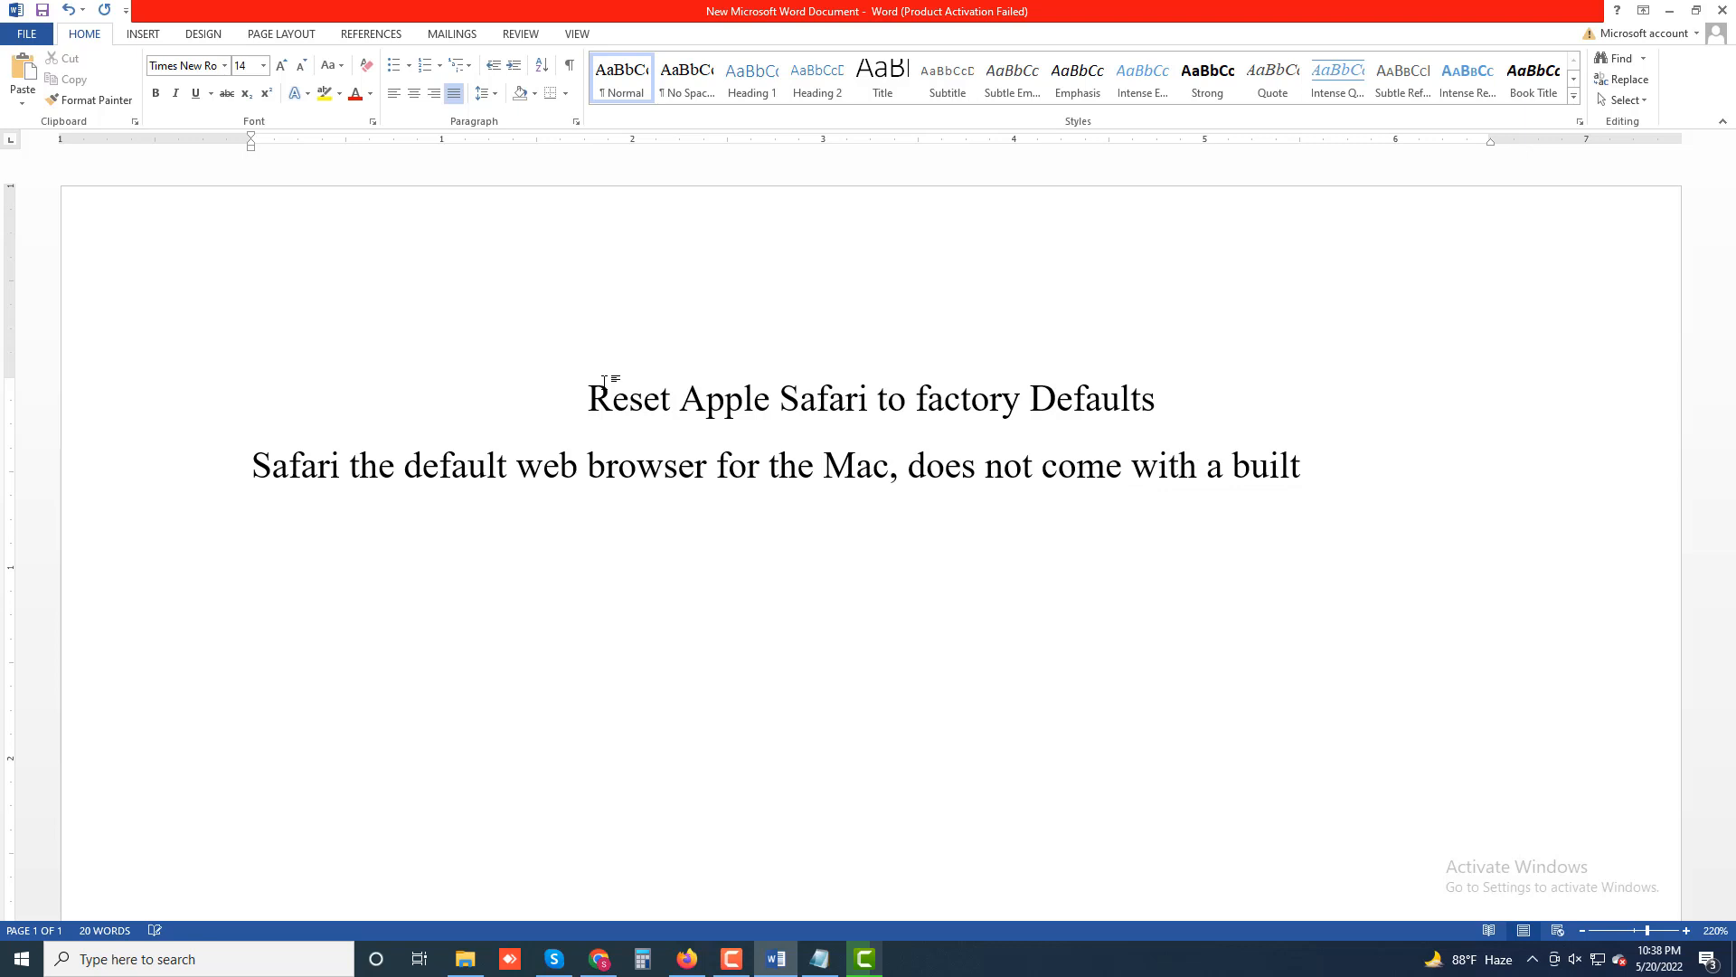
text(-in option that you)
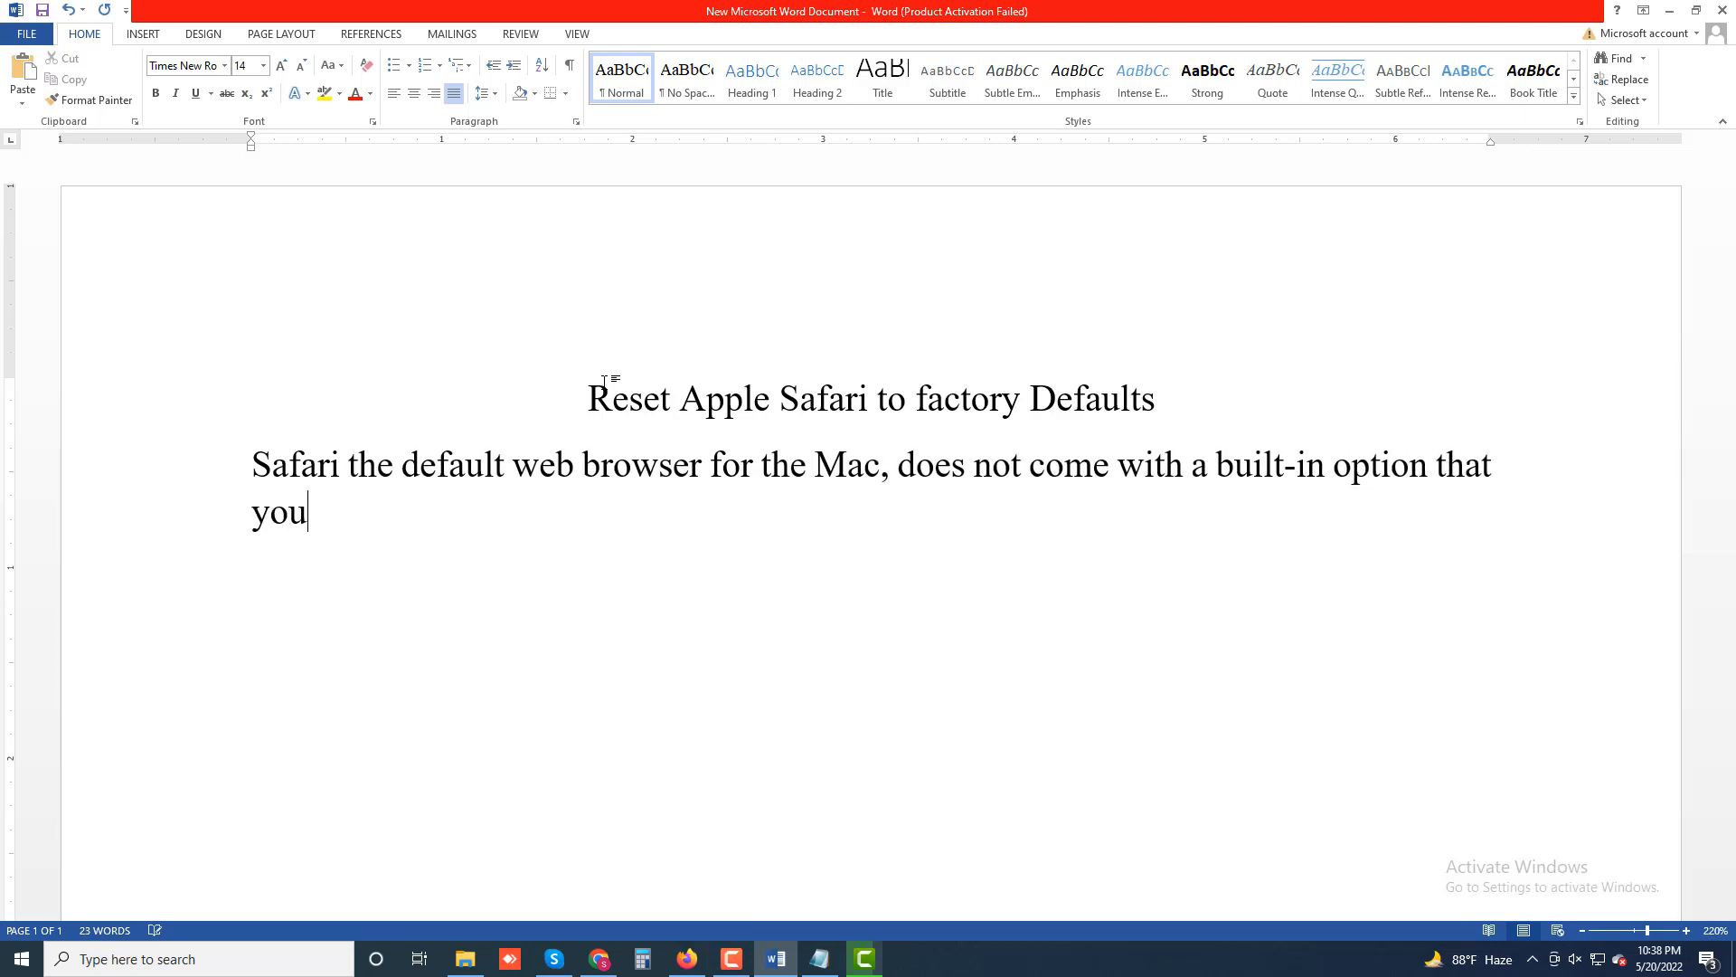
text( v)
key(BackSpace)
text(can use to reset)
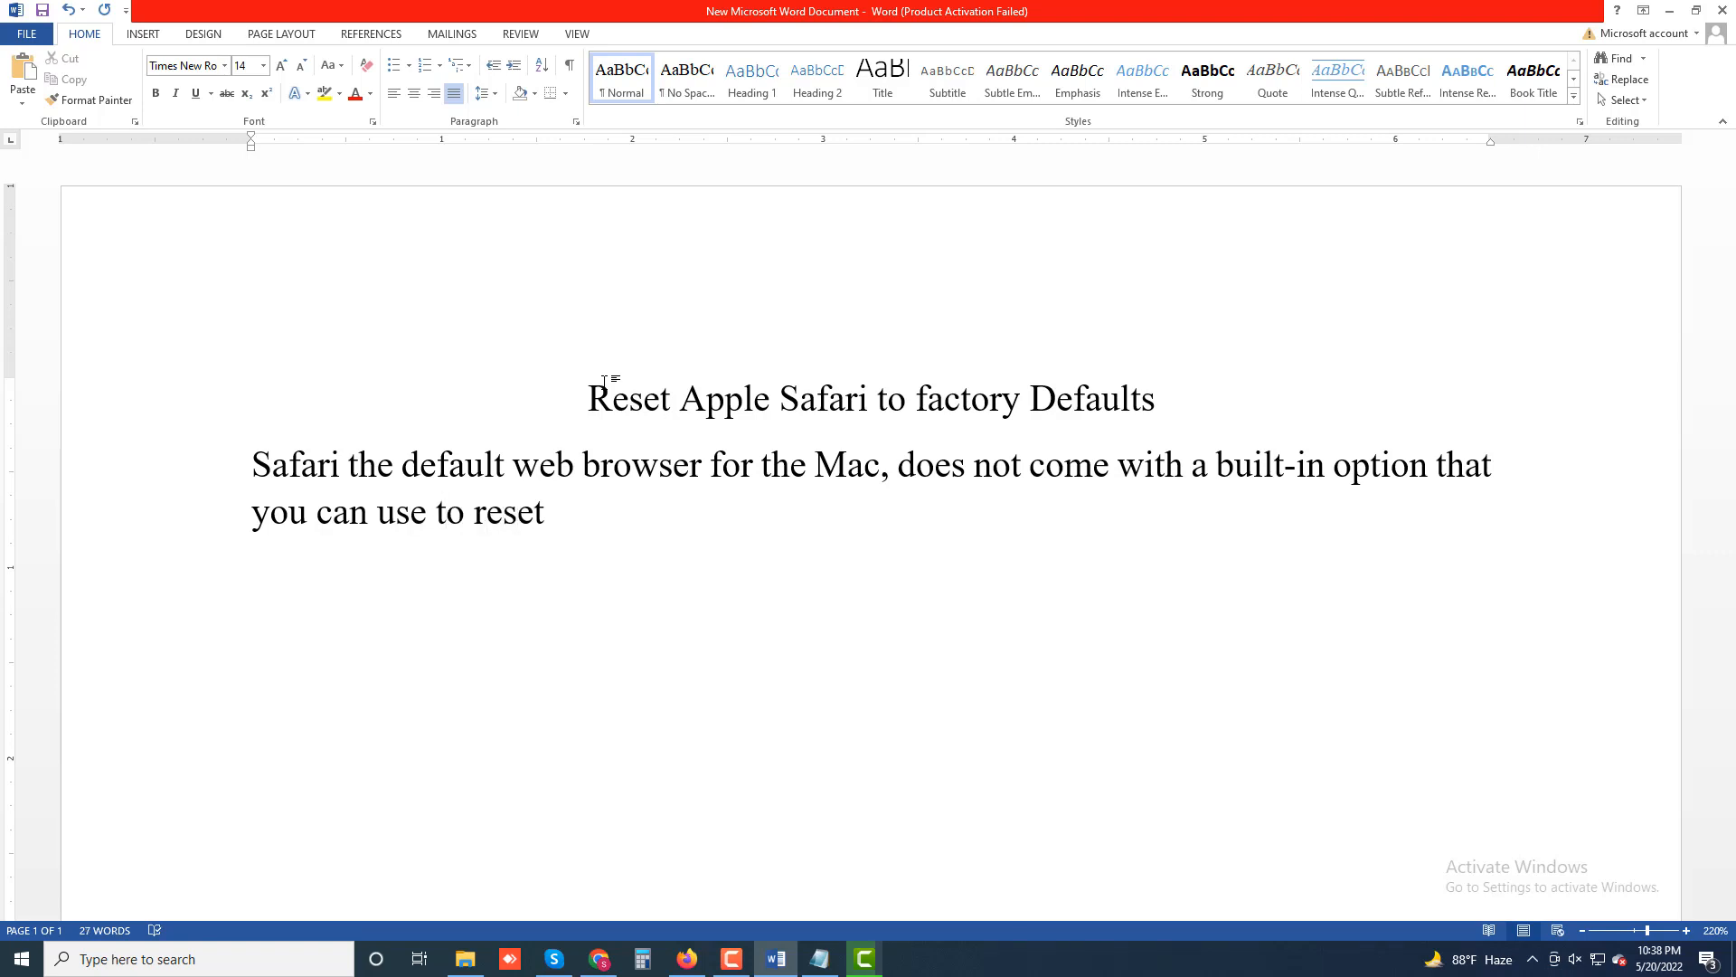
text( the browser)
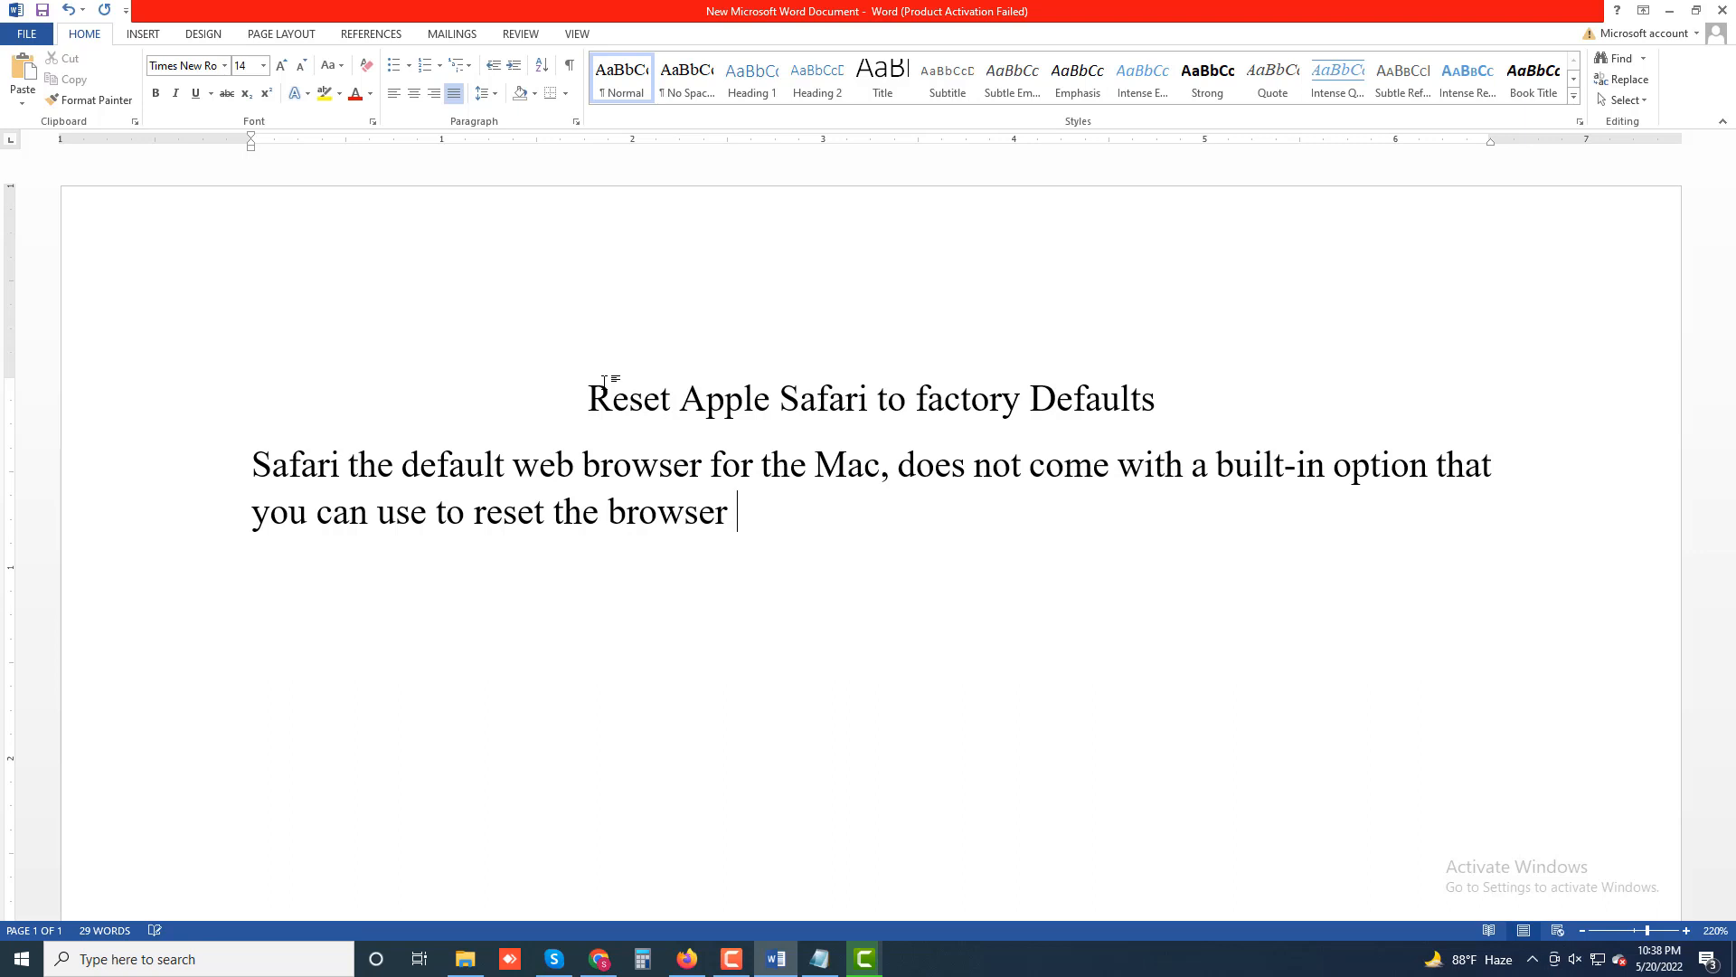
text( to factory d)
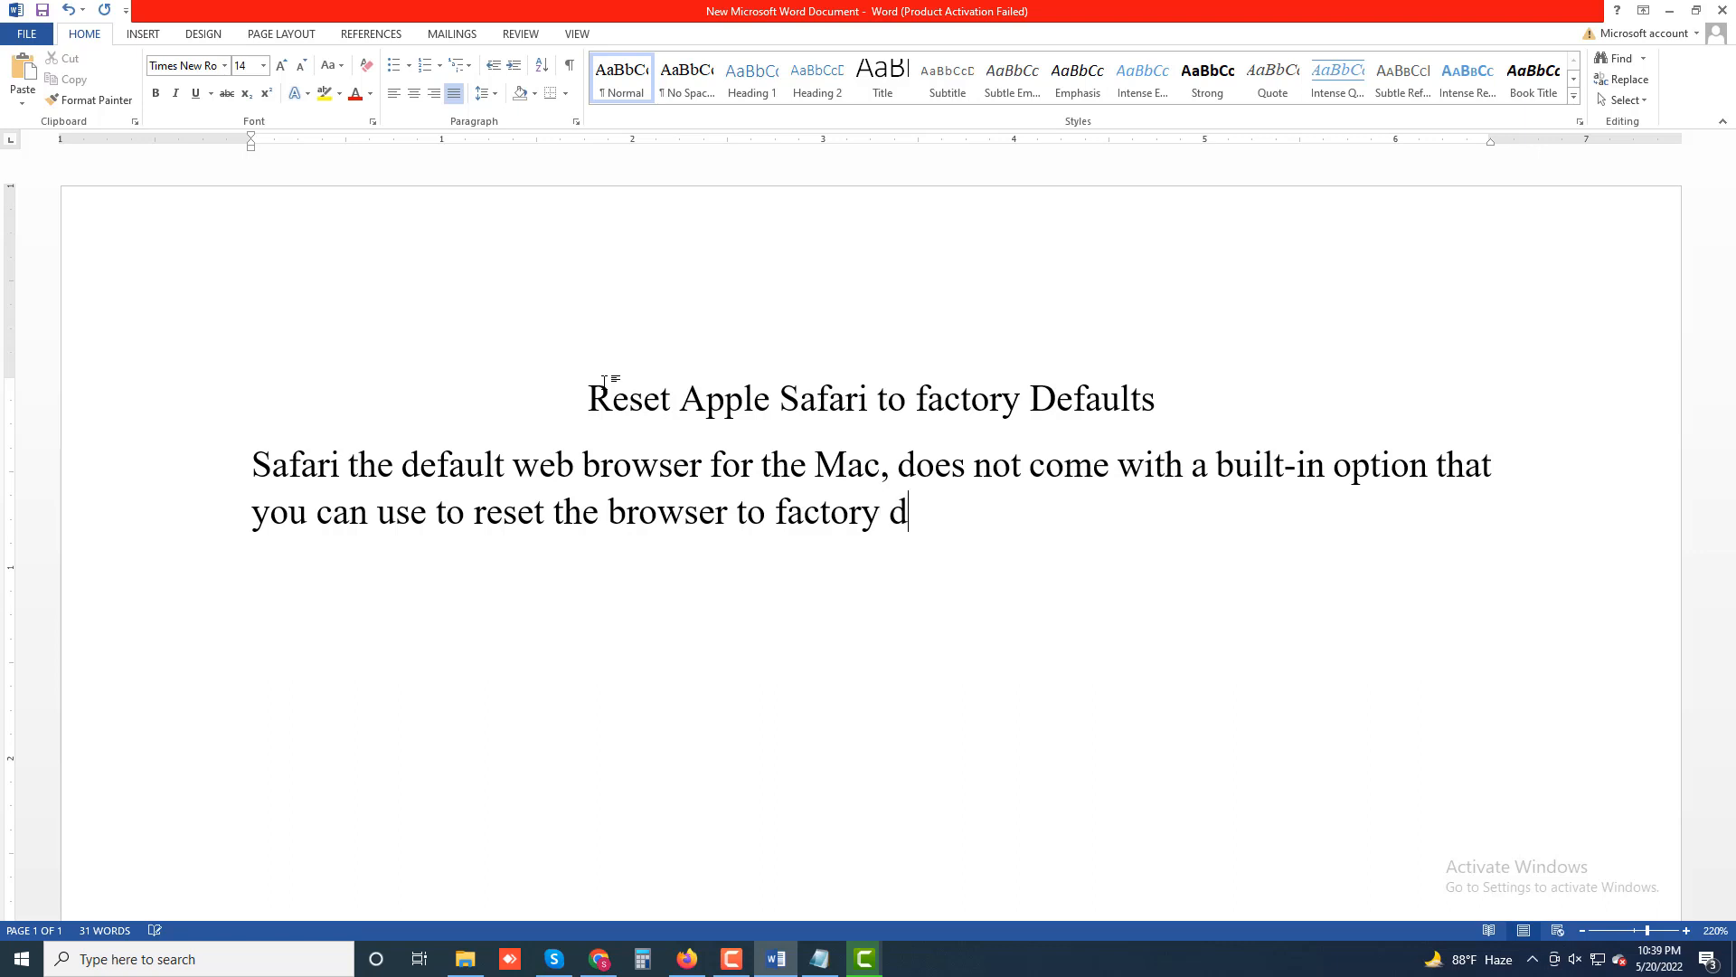
text(efaults. Ins)
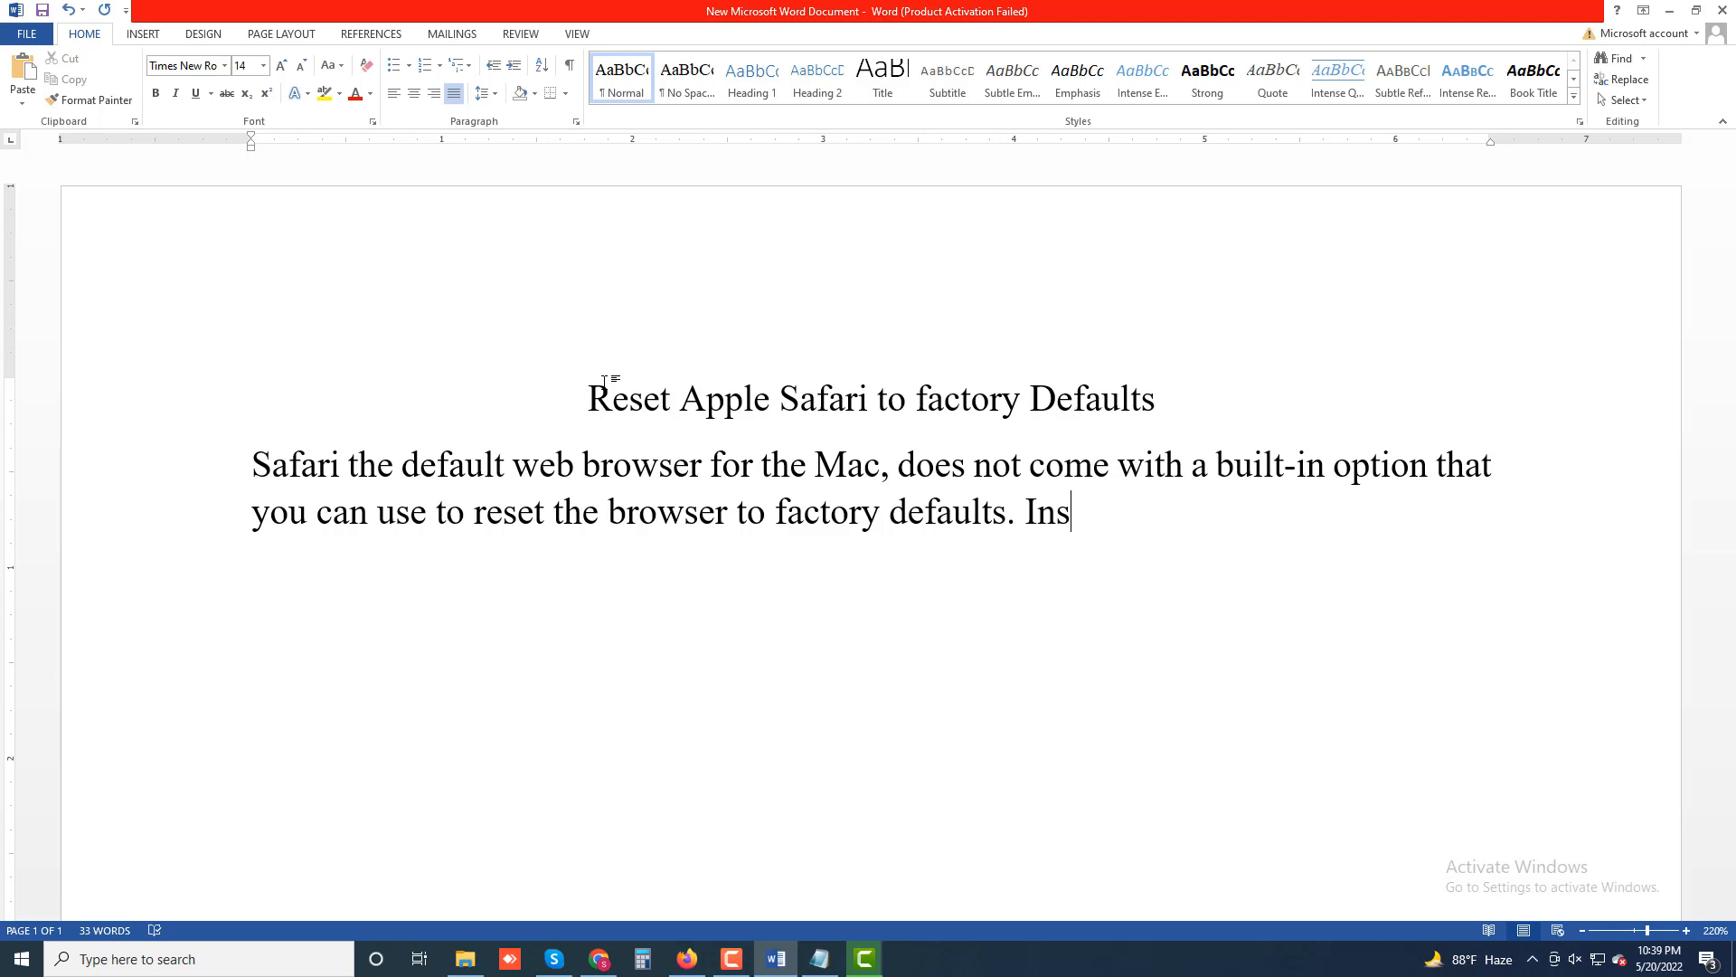
Step: Continue the second sentence so it reads "Instead you must clear your Safari browsing data"
text(tead you)
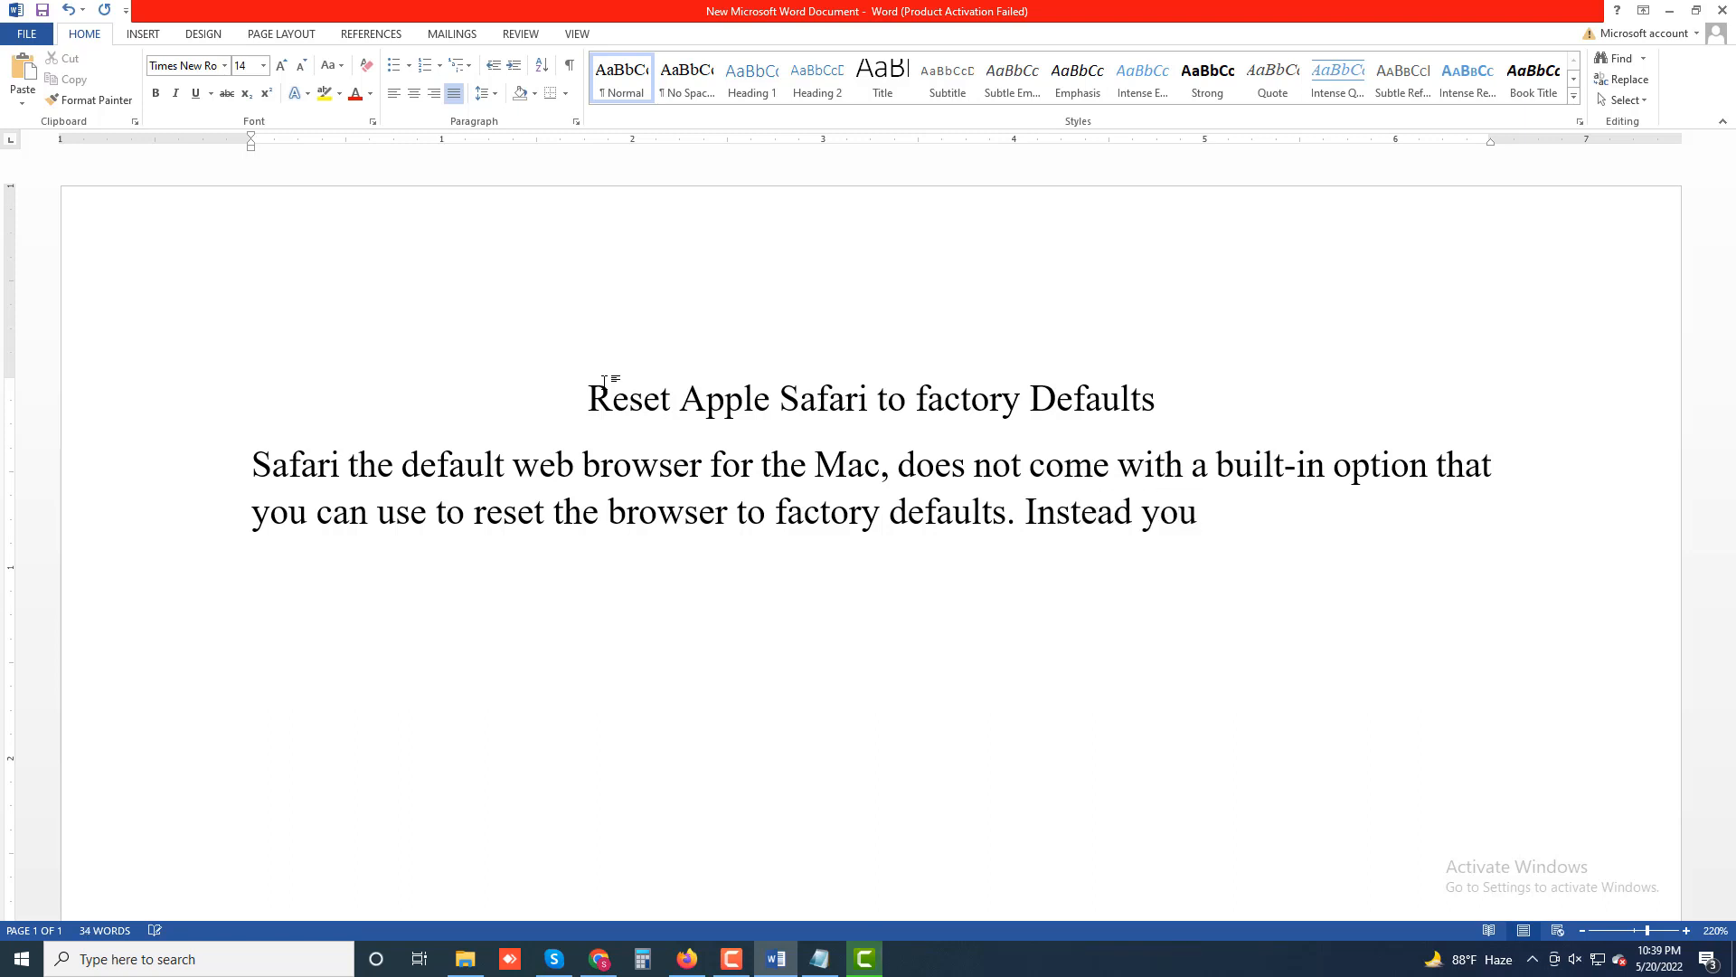
text( must )
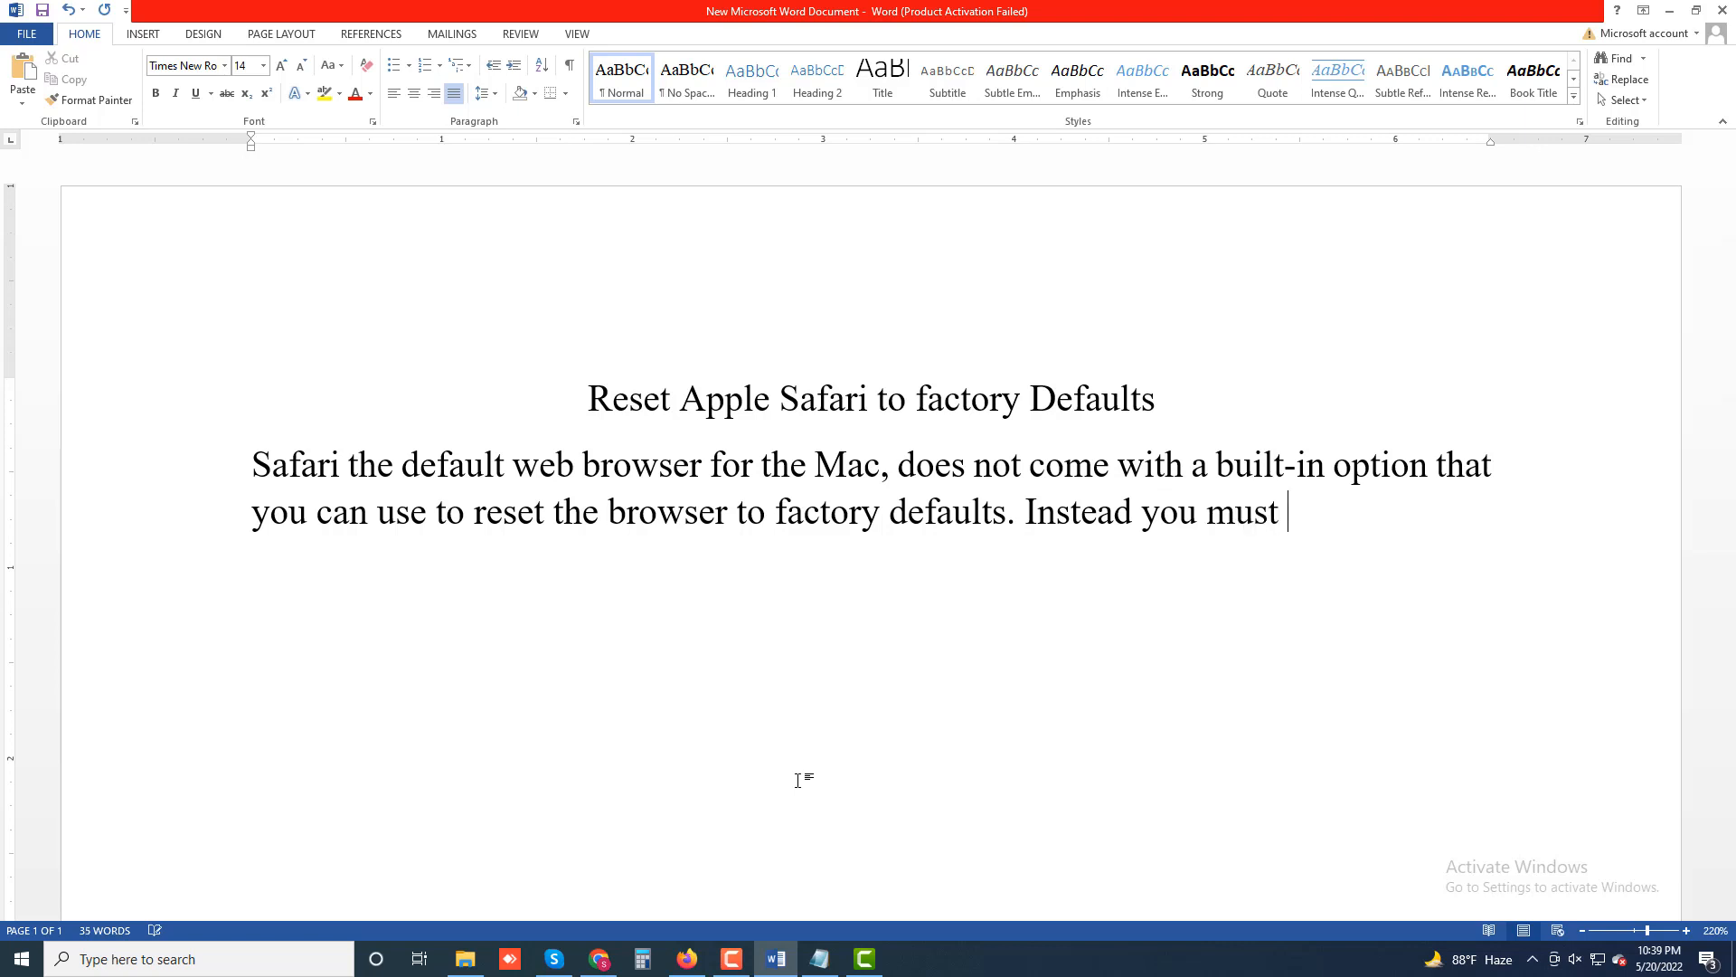
text(clear your)
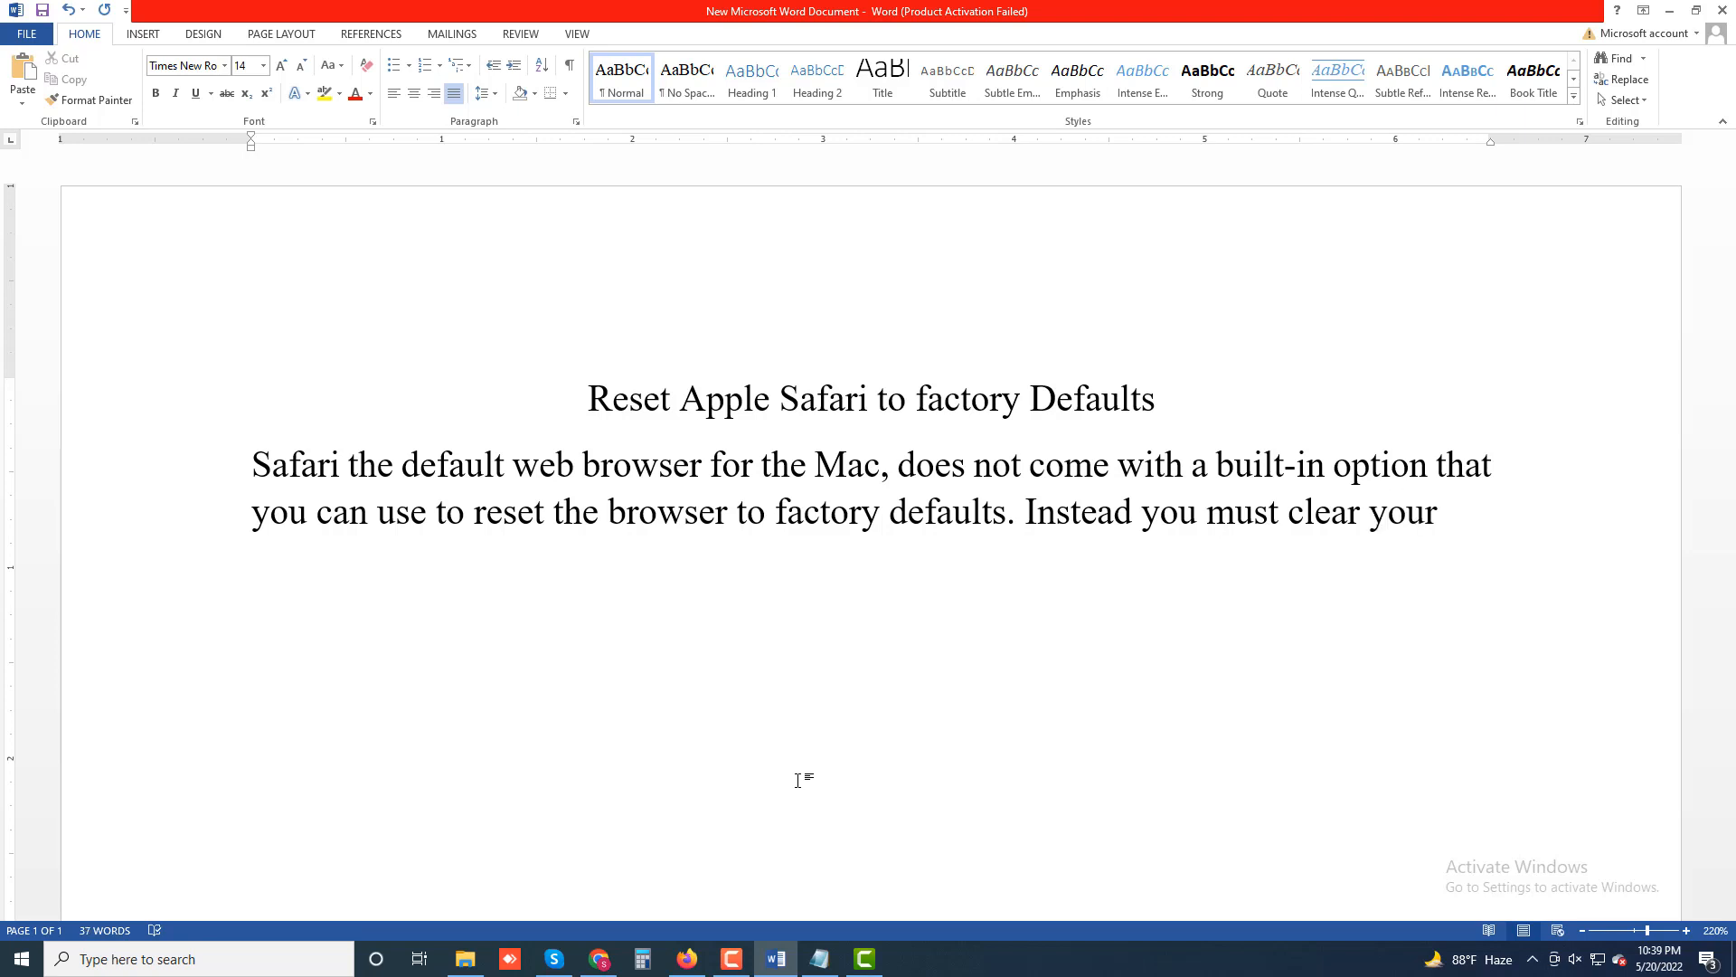
text( Safari)
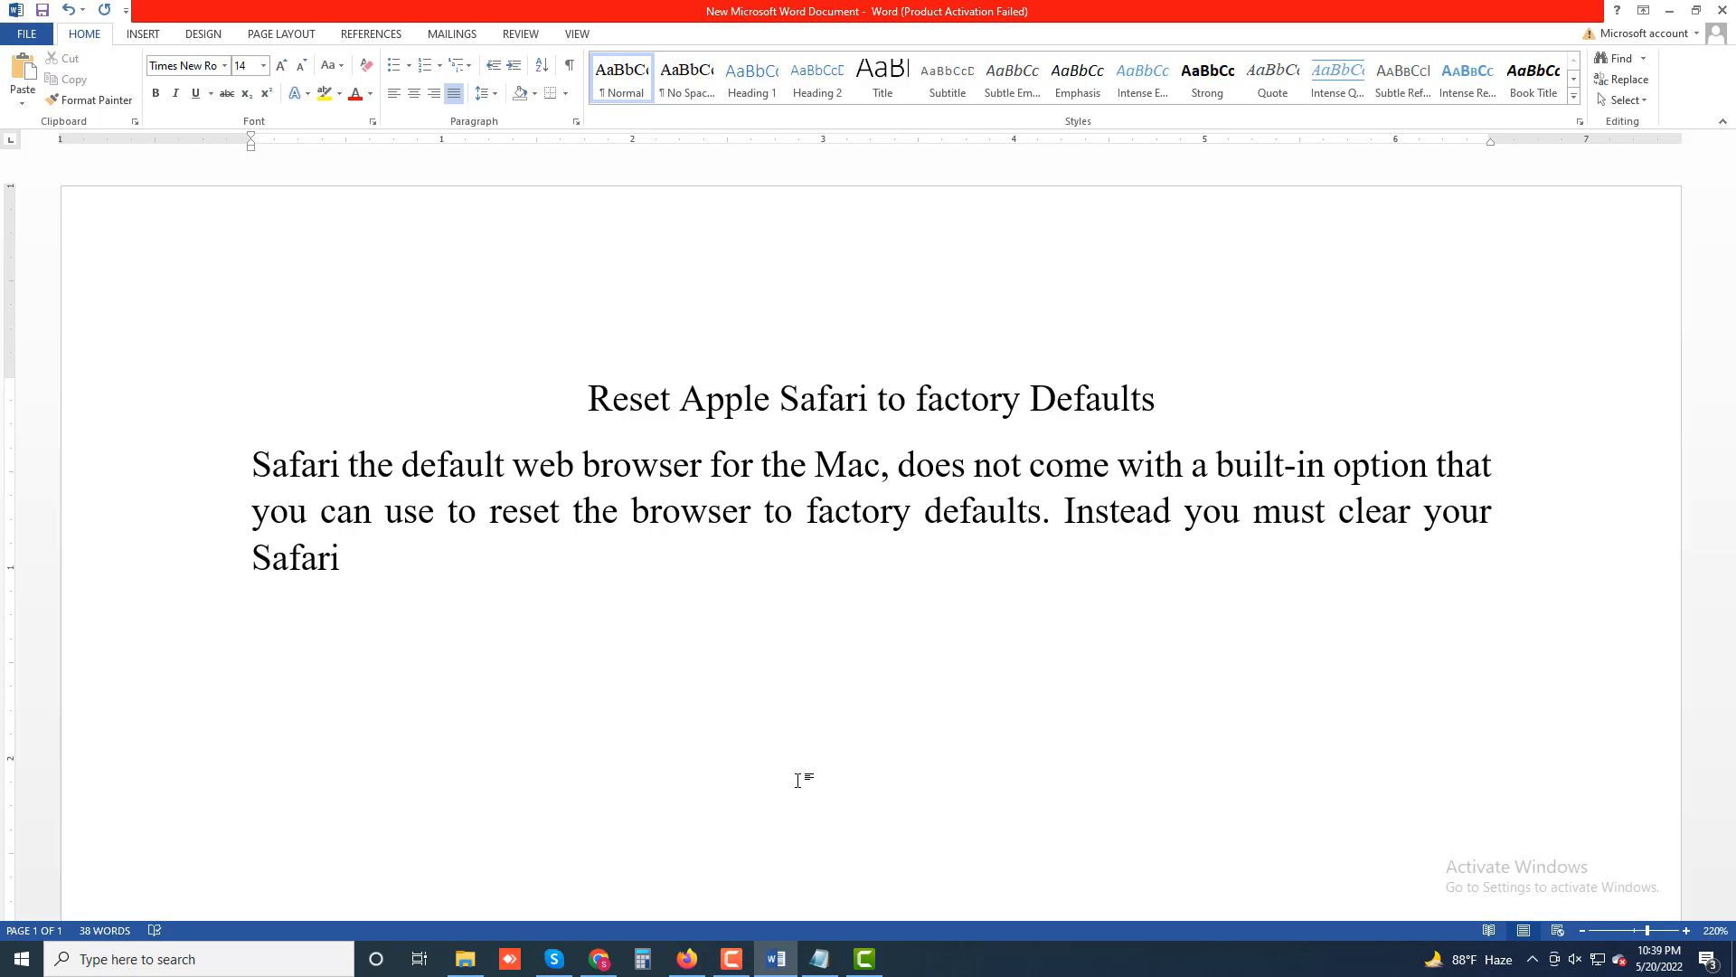
text( browsing data)
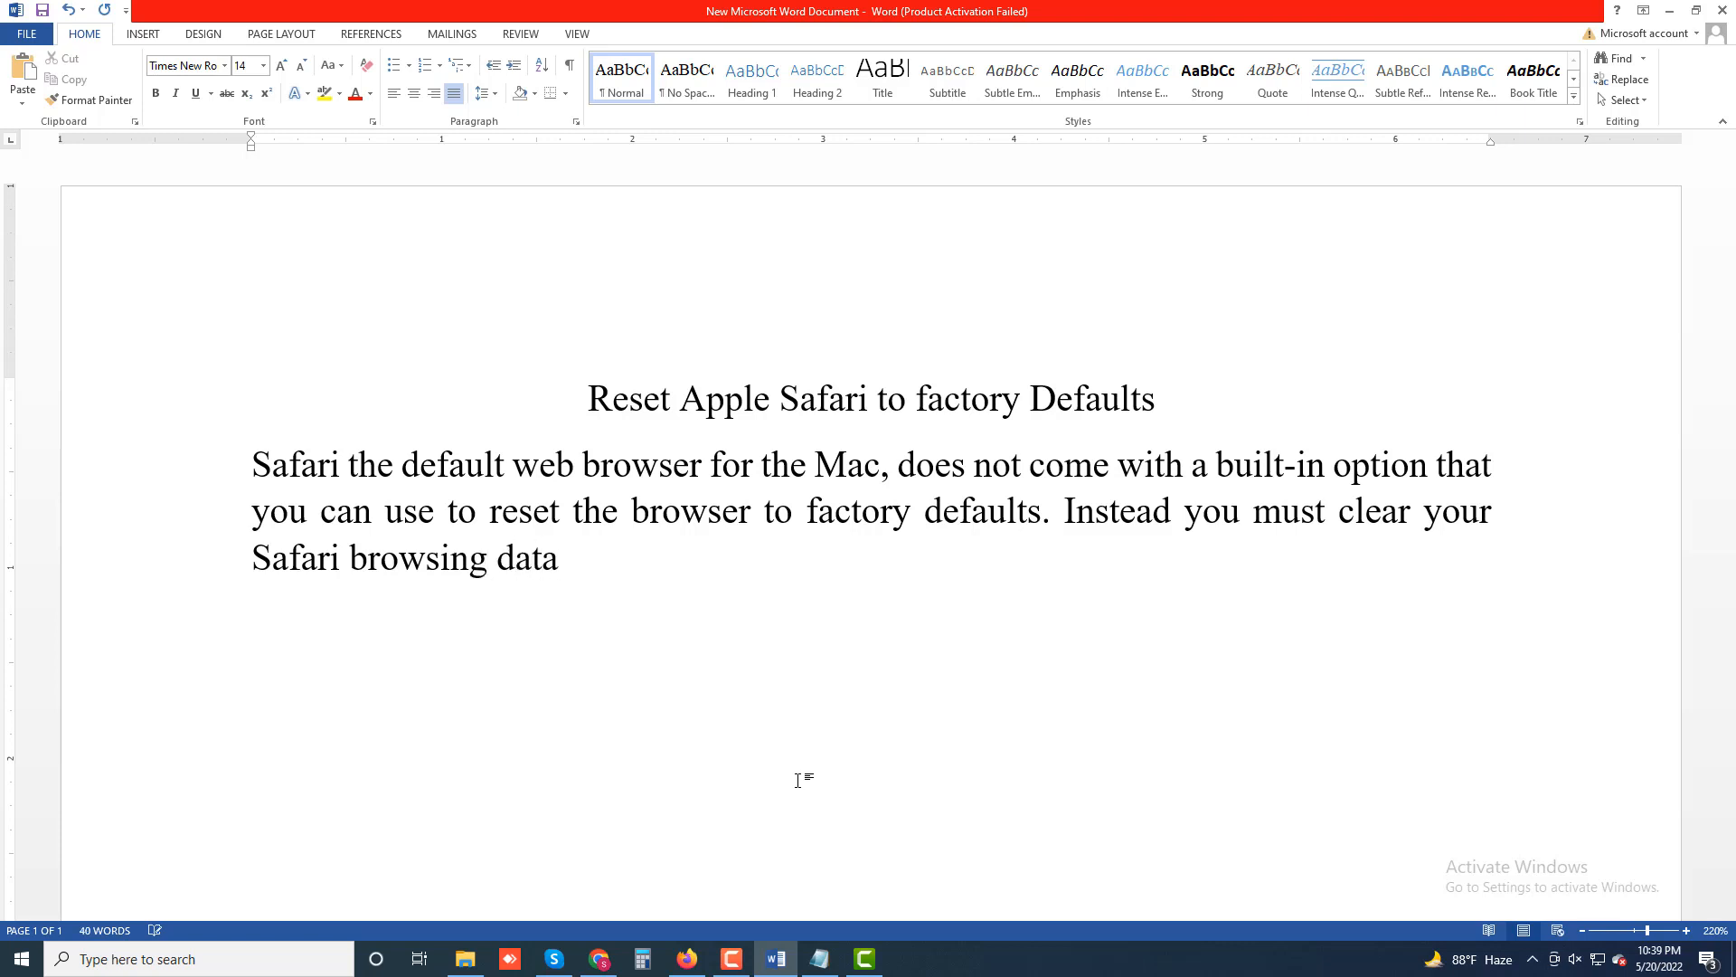
Step: Extend the sentence with ", disable active extentions and revert any customization"
text(, disable ac)
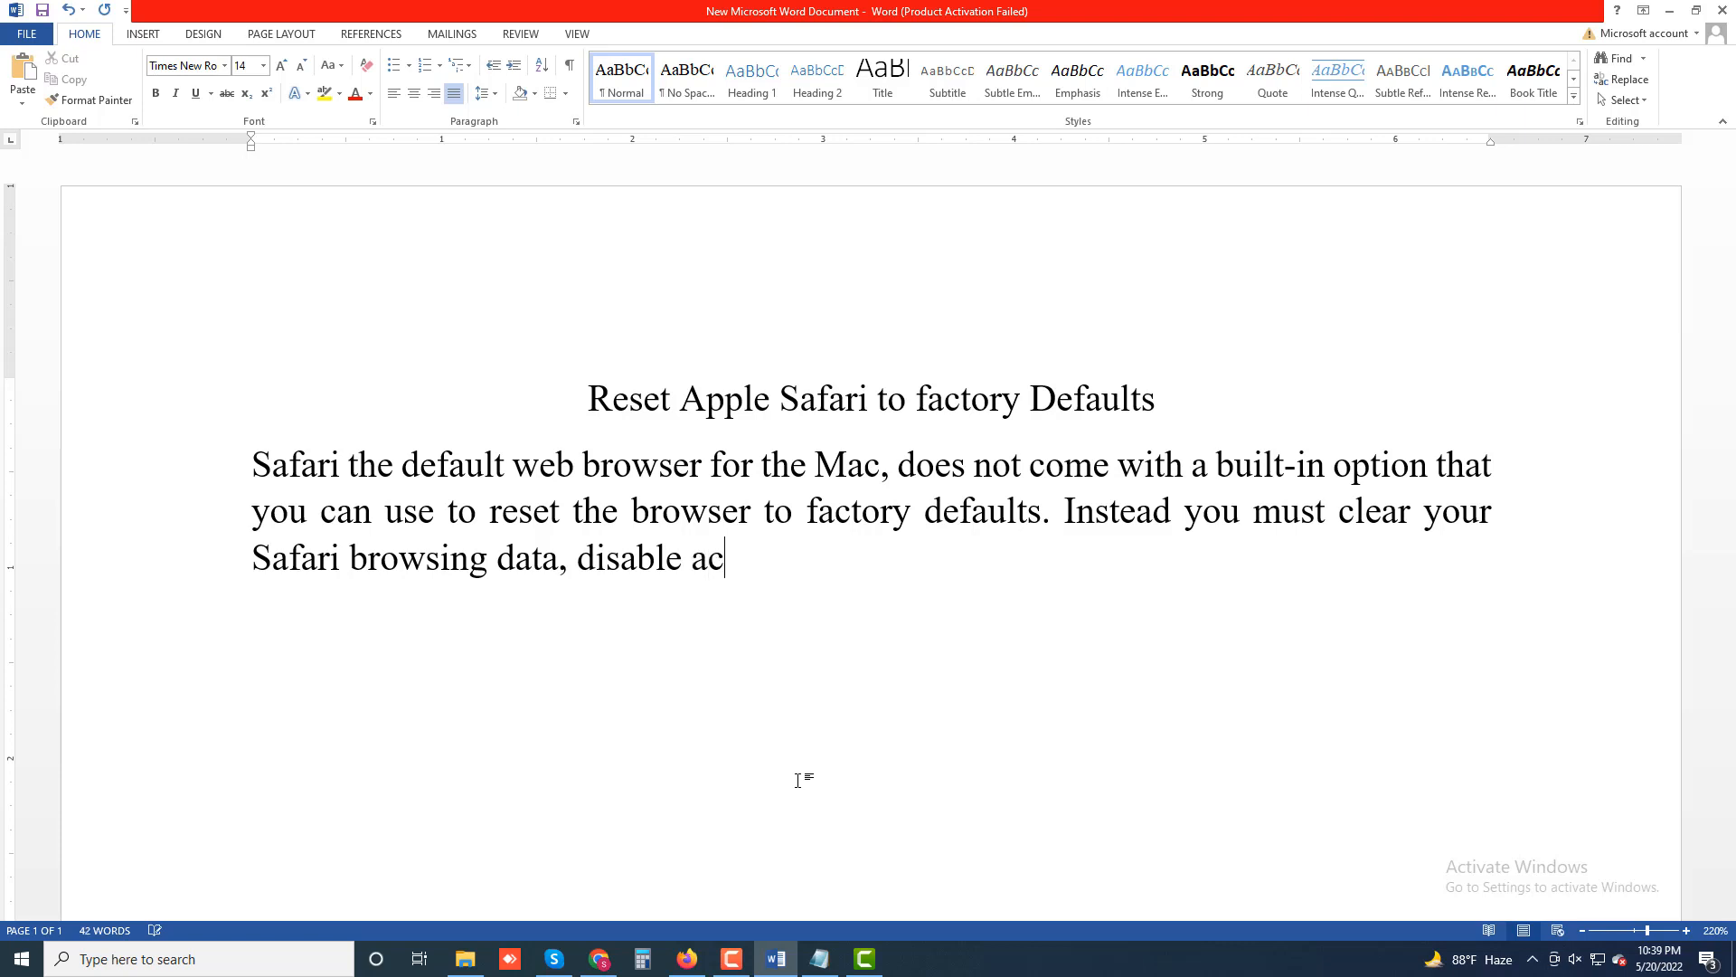
text(tive extentions)
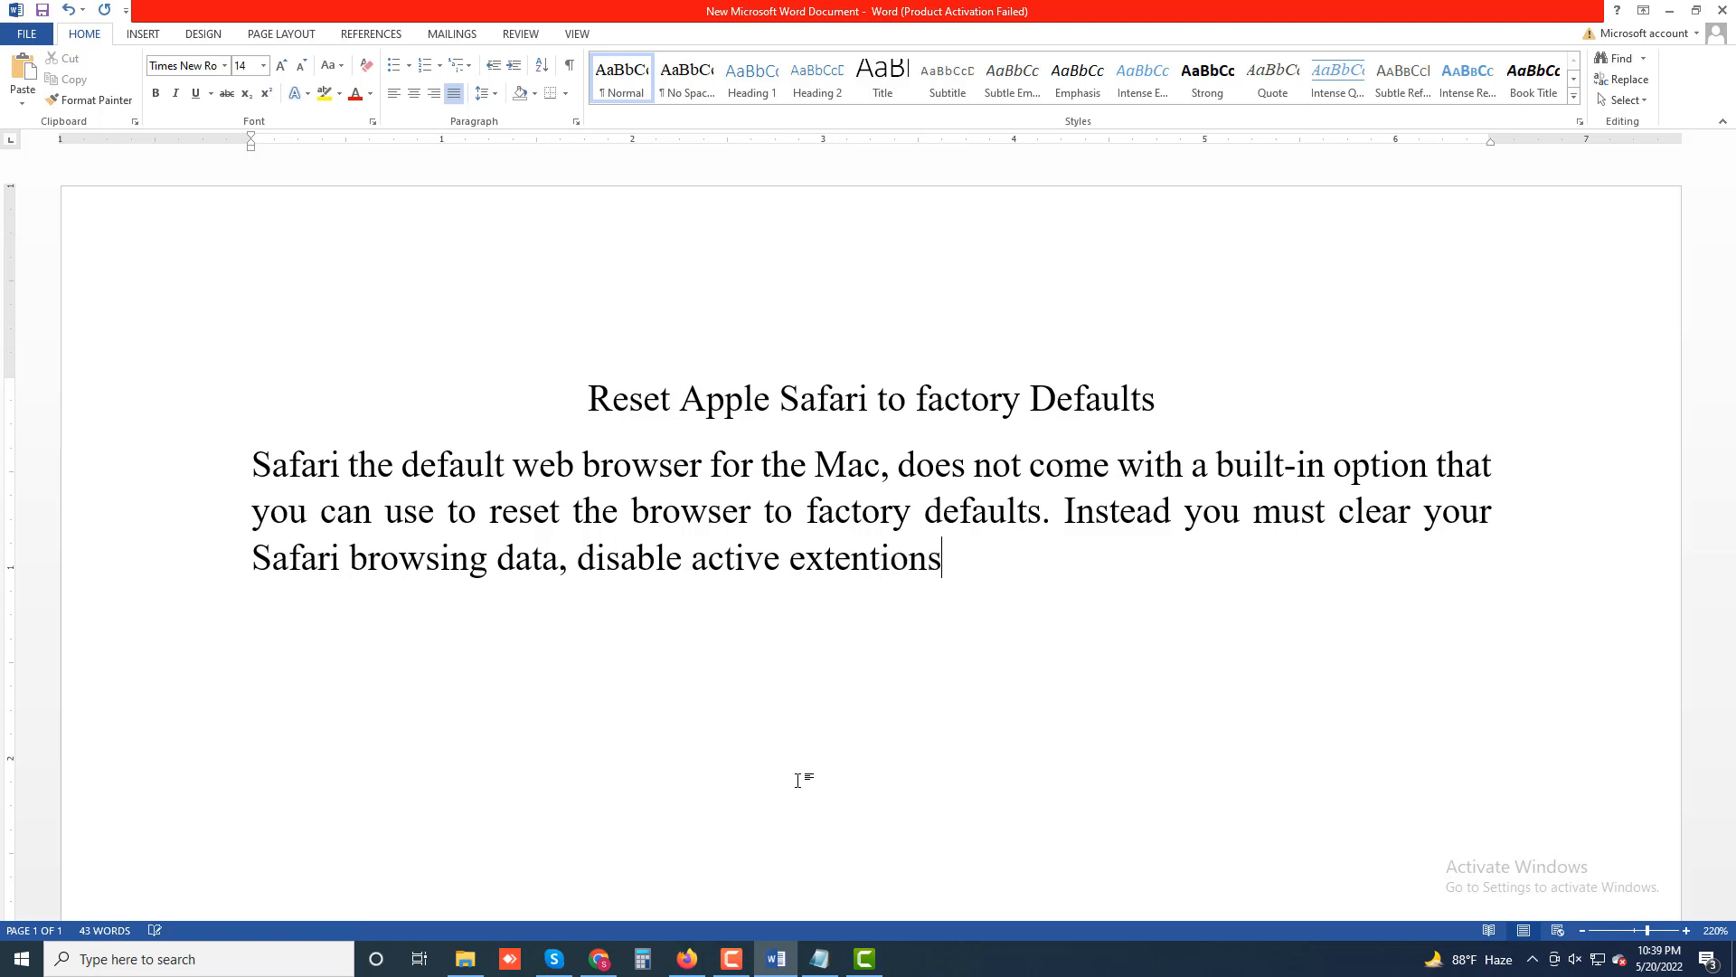
text( and revert)
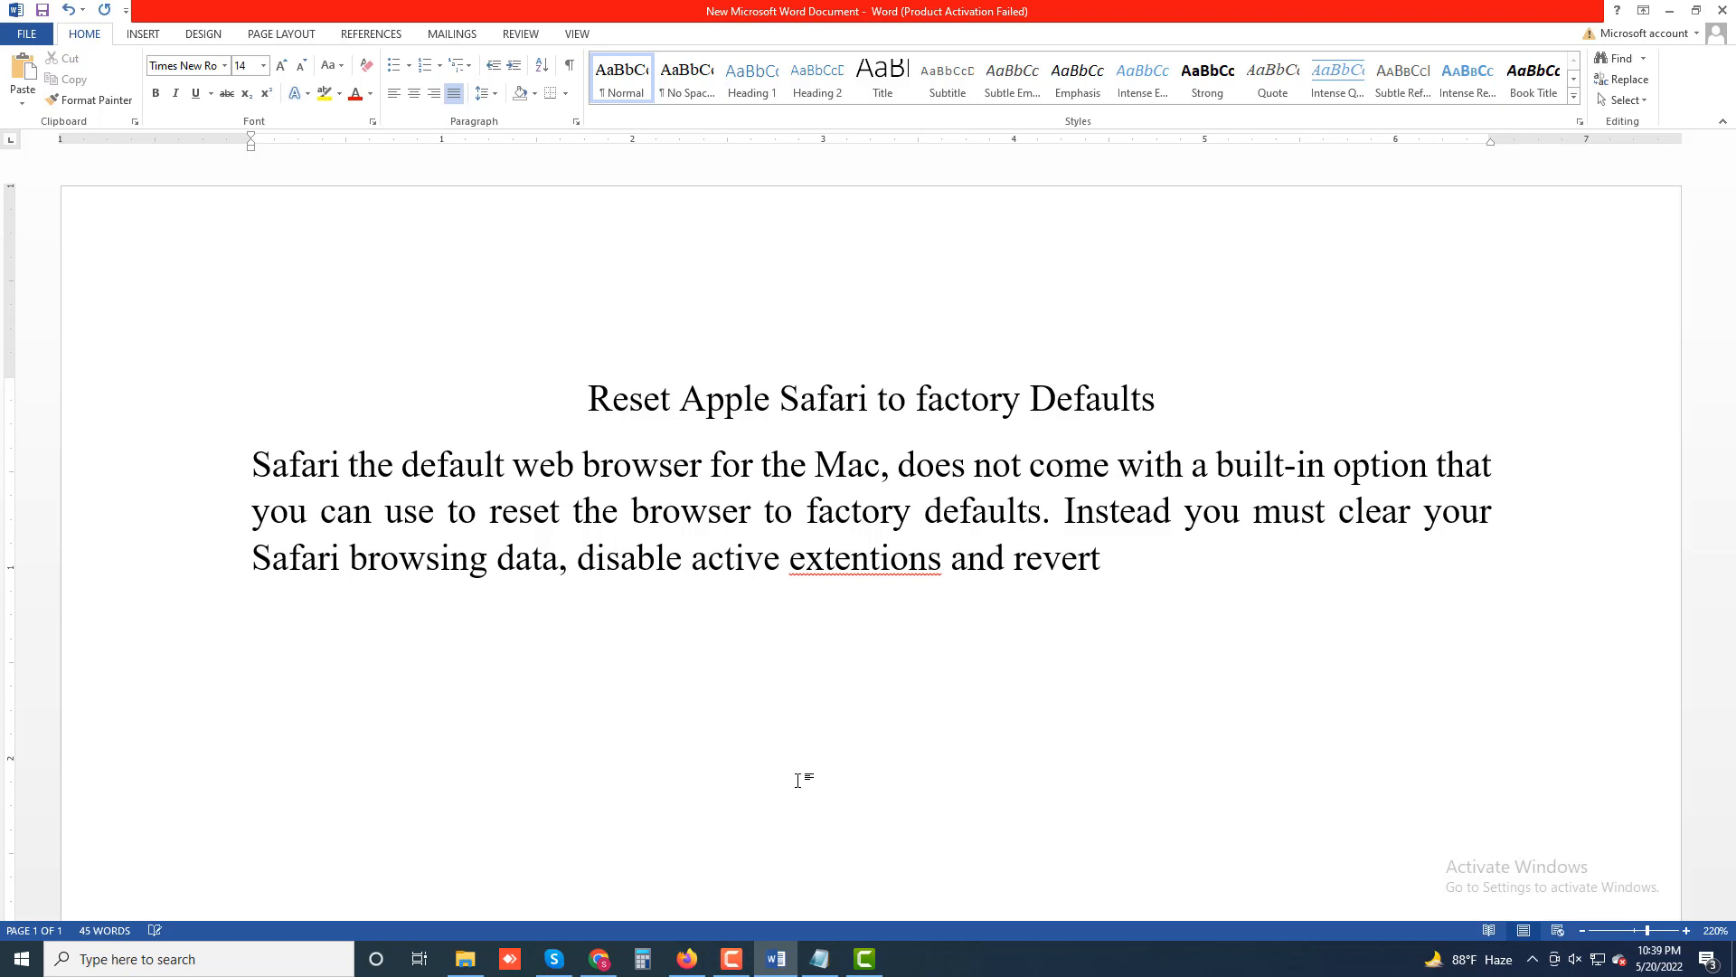
text( any customix)
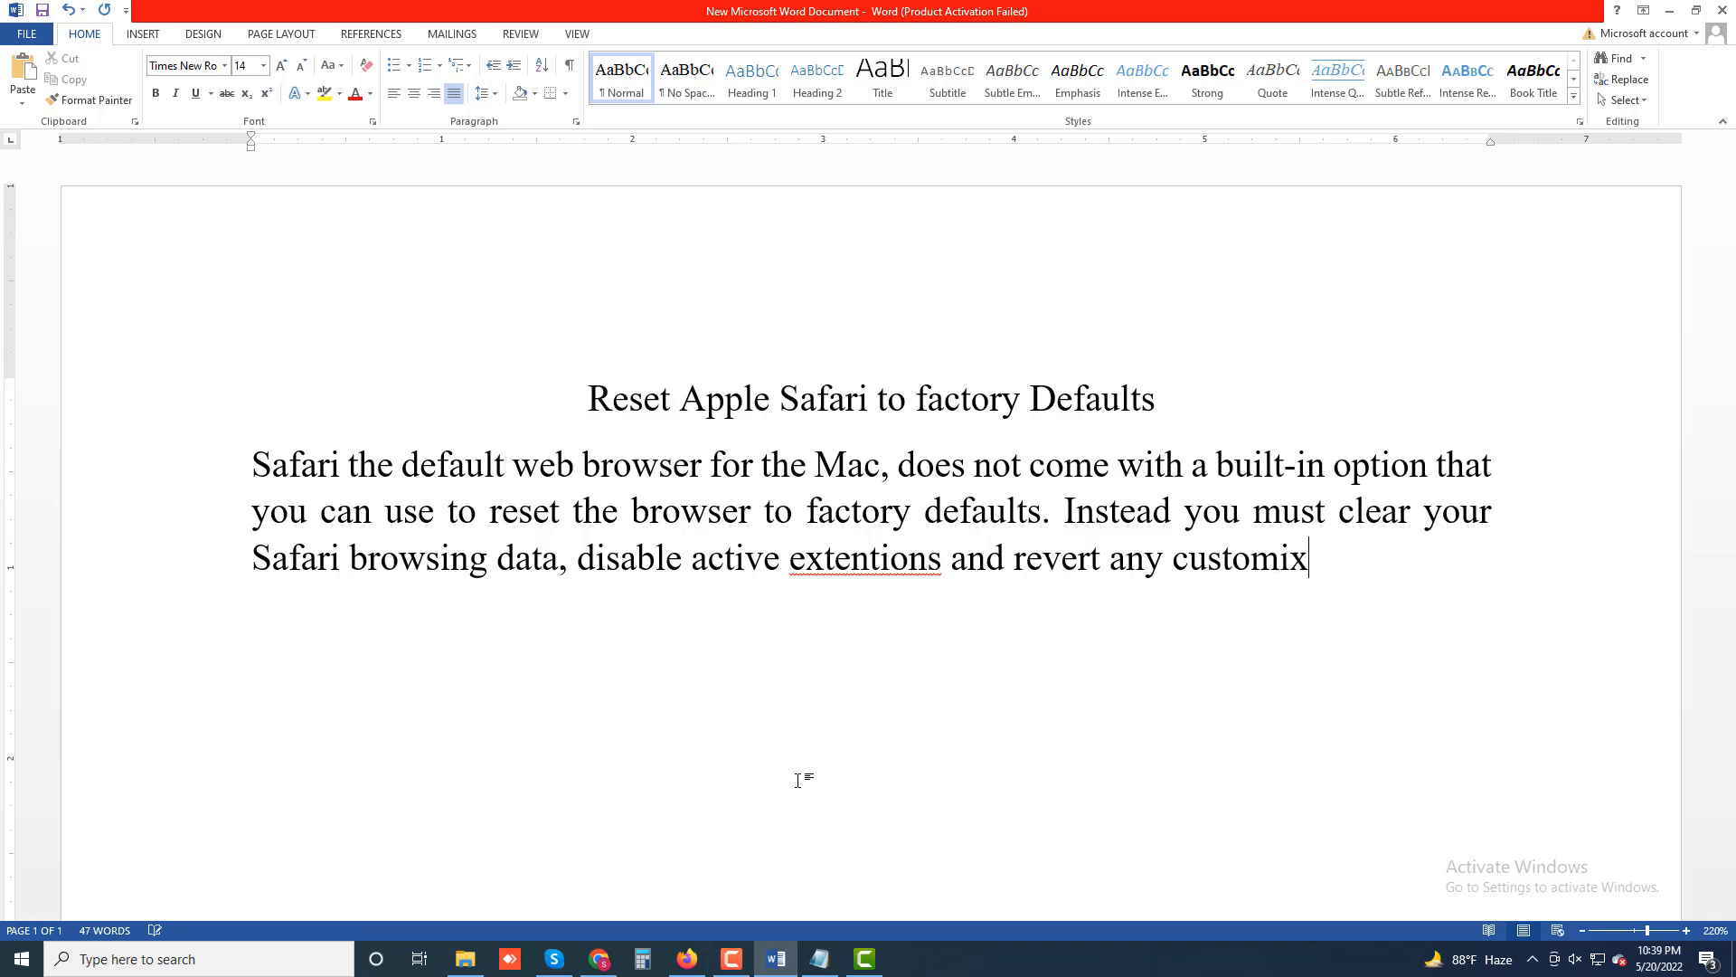
key(BackSpace)
text(zation)
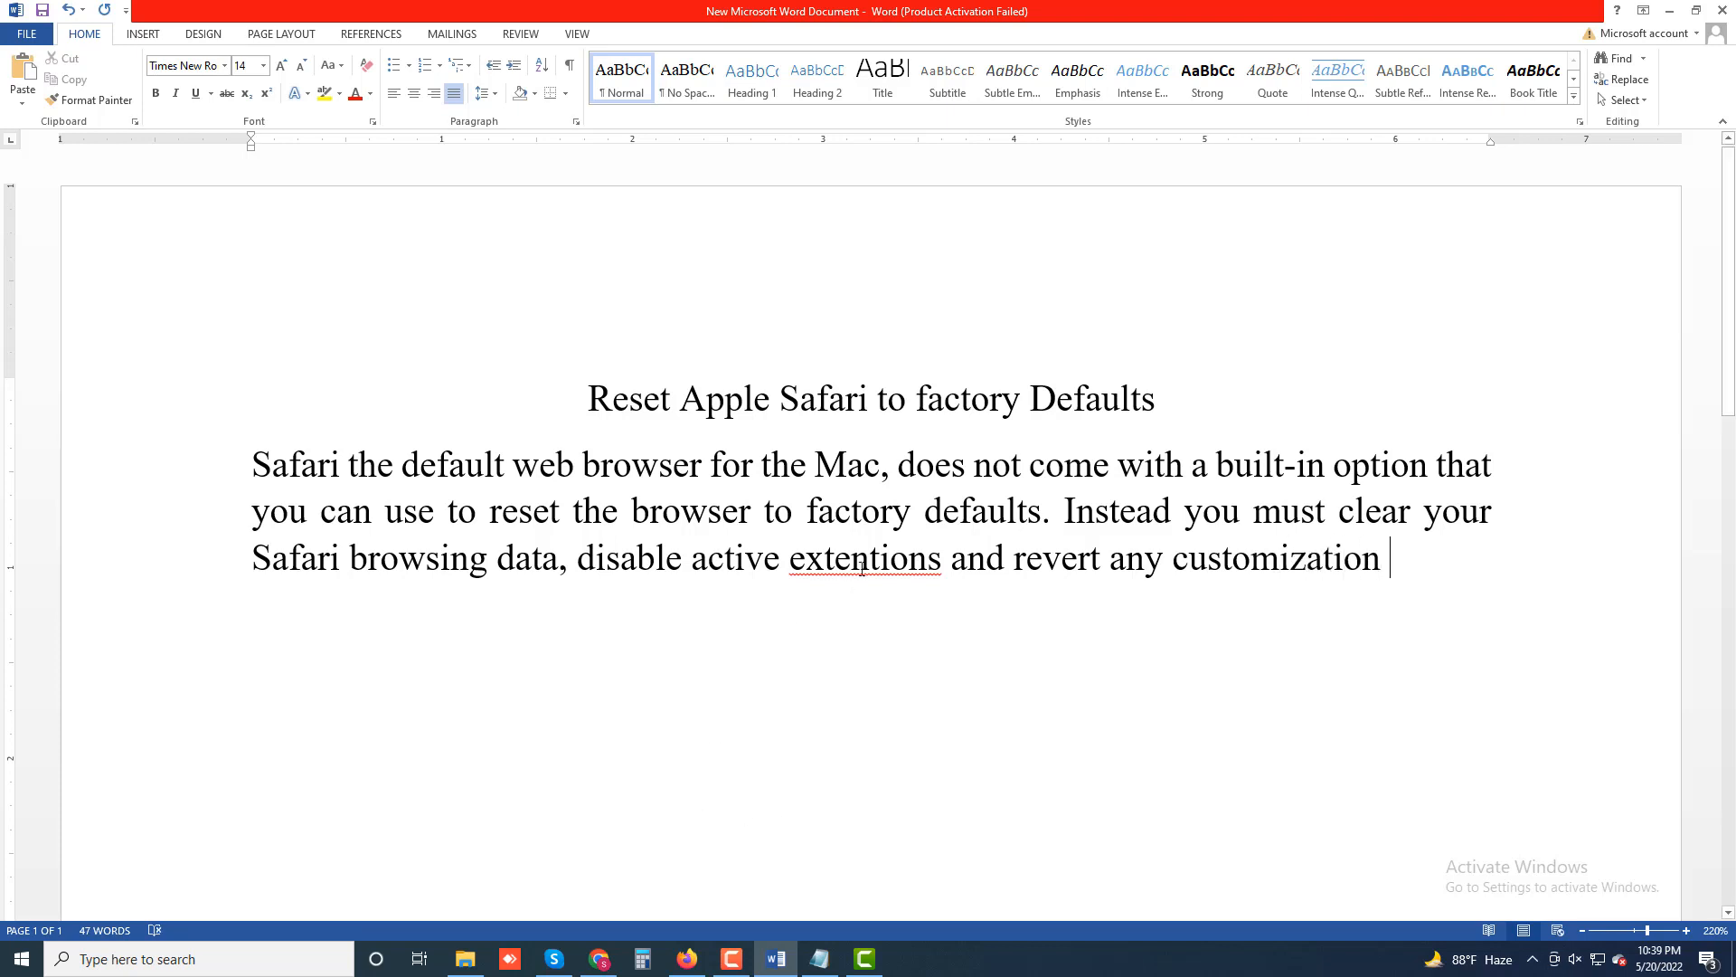
right_click(862, 568)
click(977, 607)
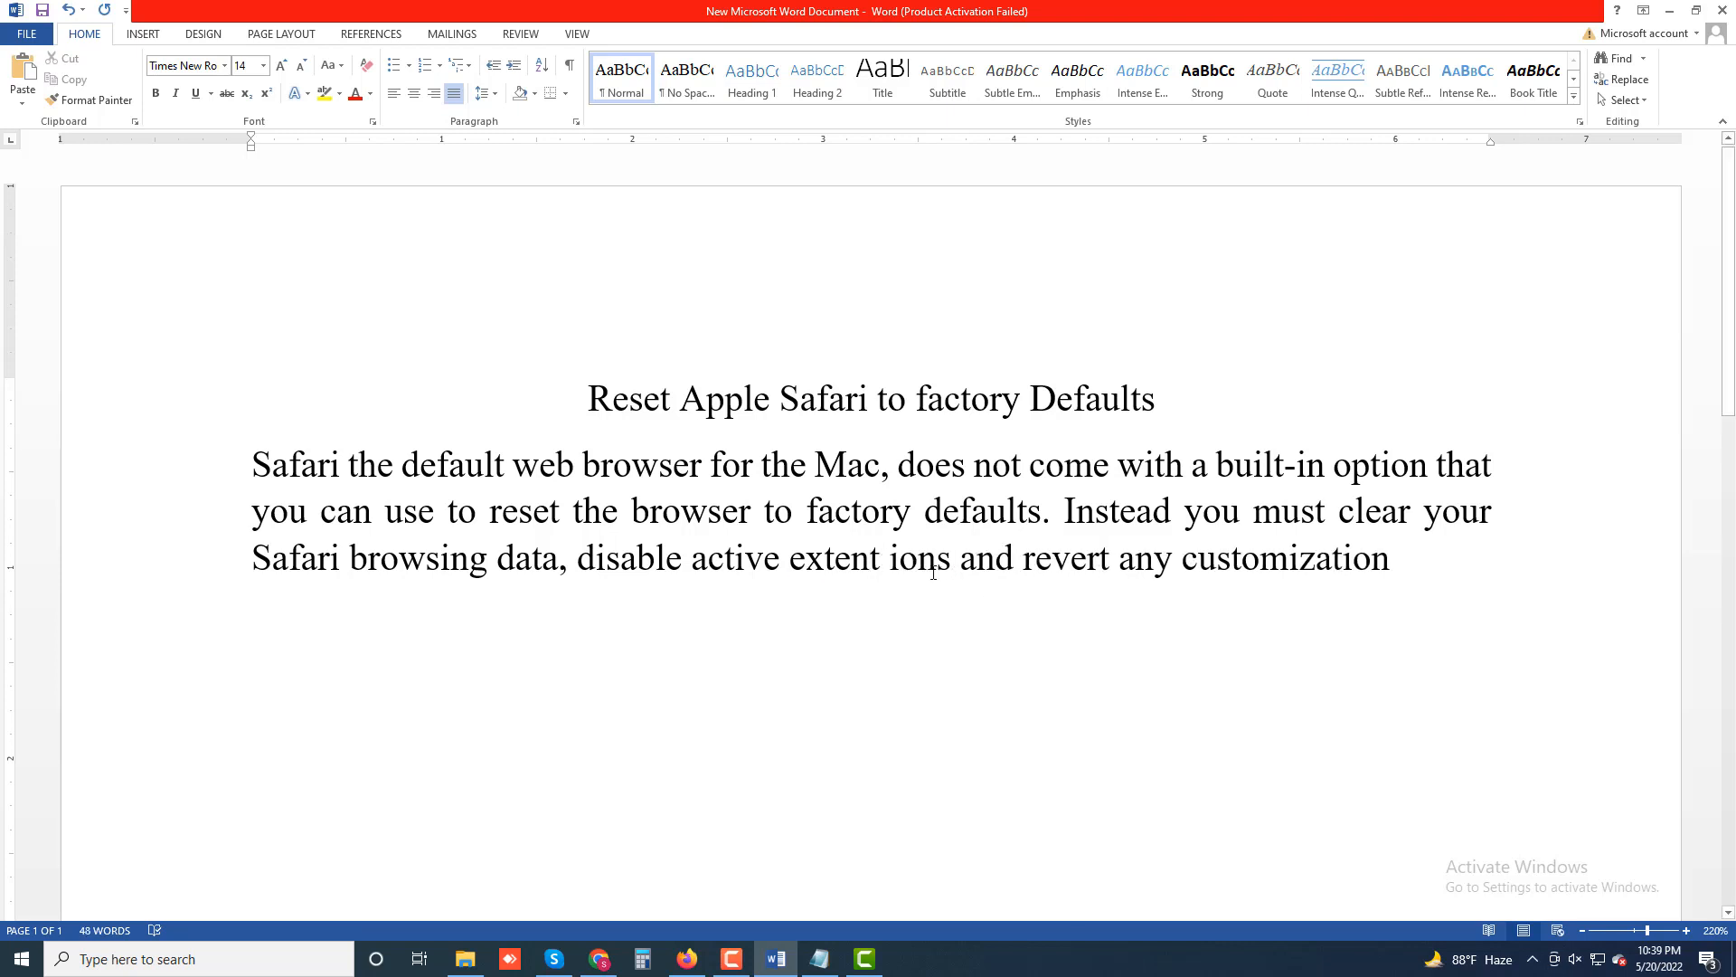
key(ctrl+z)
right_click(949, 572)
click(996, 582)
key(ctrl+z)
Step: Correct the misspelled word "extentions" to "extensions"
right_click(940, 575)
click(995, 613)
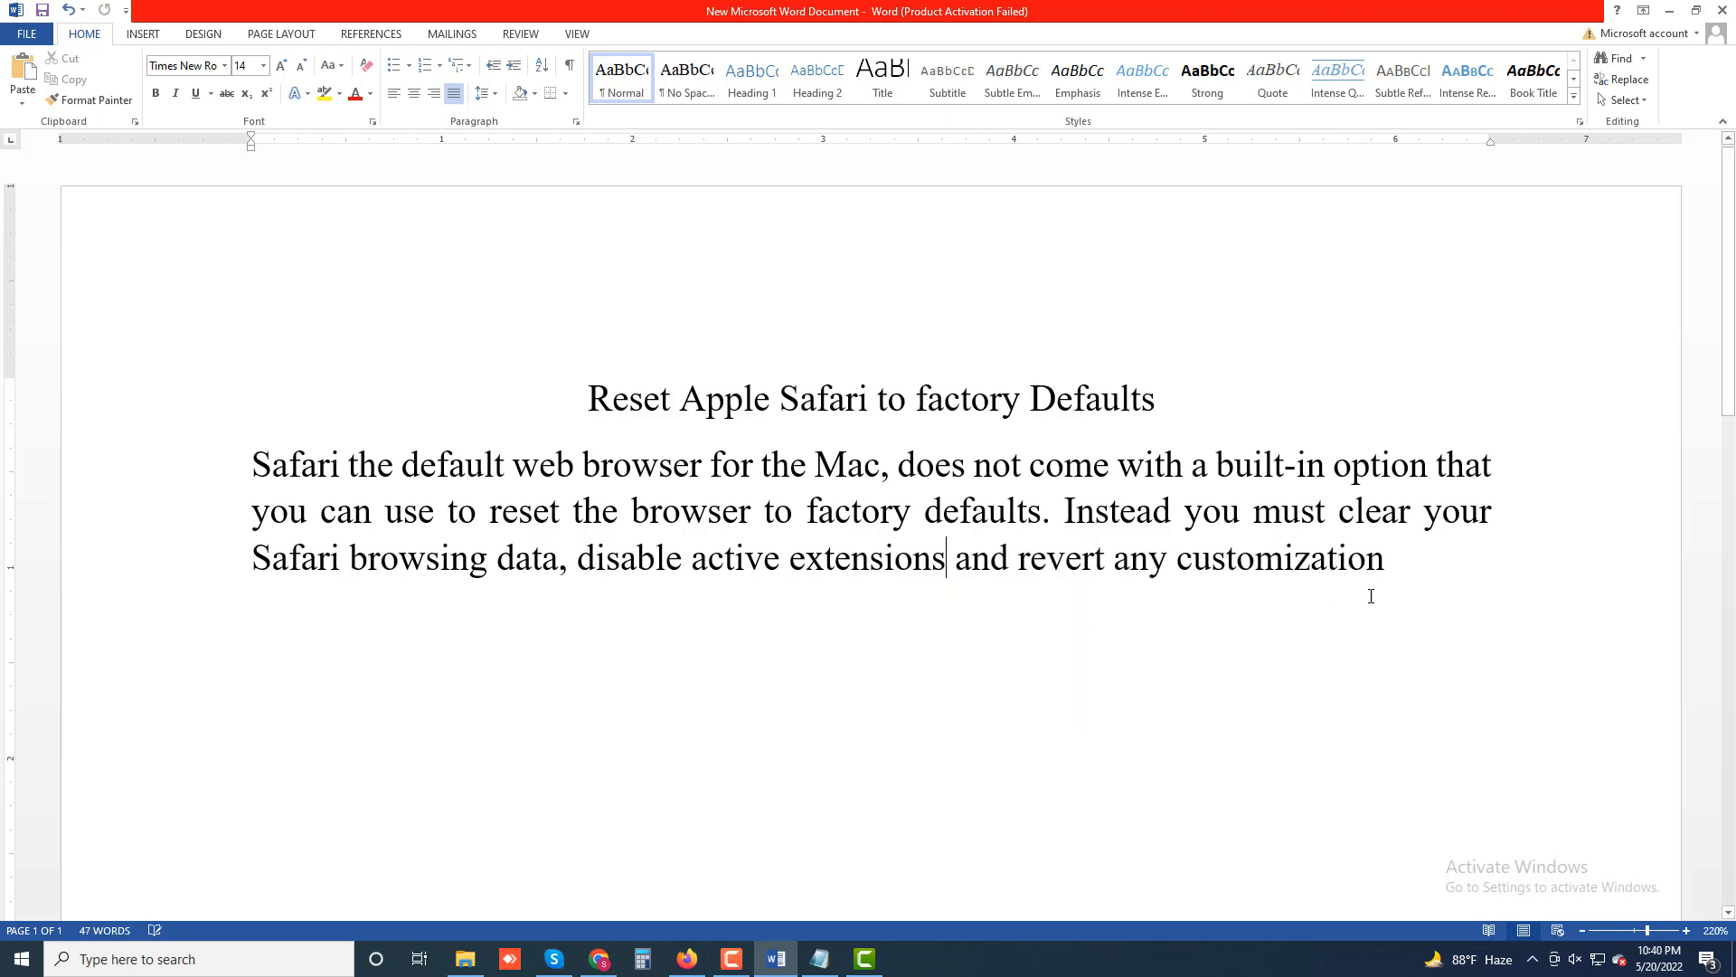
Step: Make "customization" at the paragraph's end plural and finish the sentence with "all by yourself."
click(1426, 565)
key(BackSpace)
text(s a)
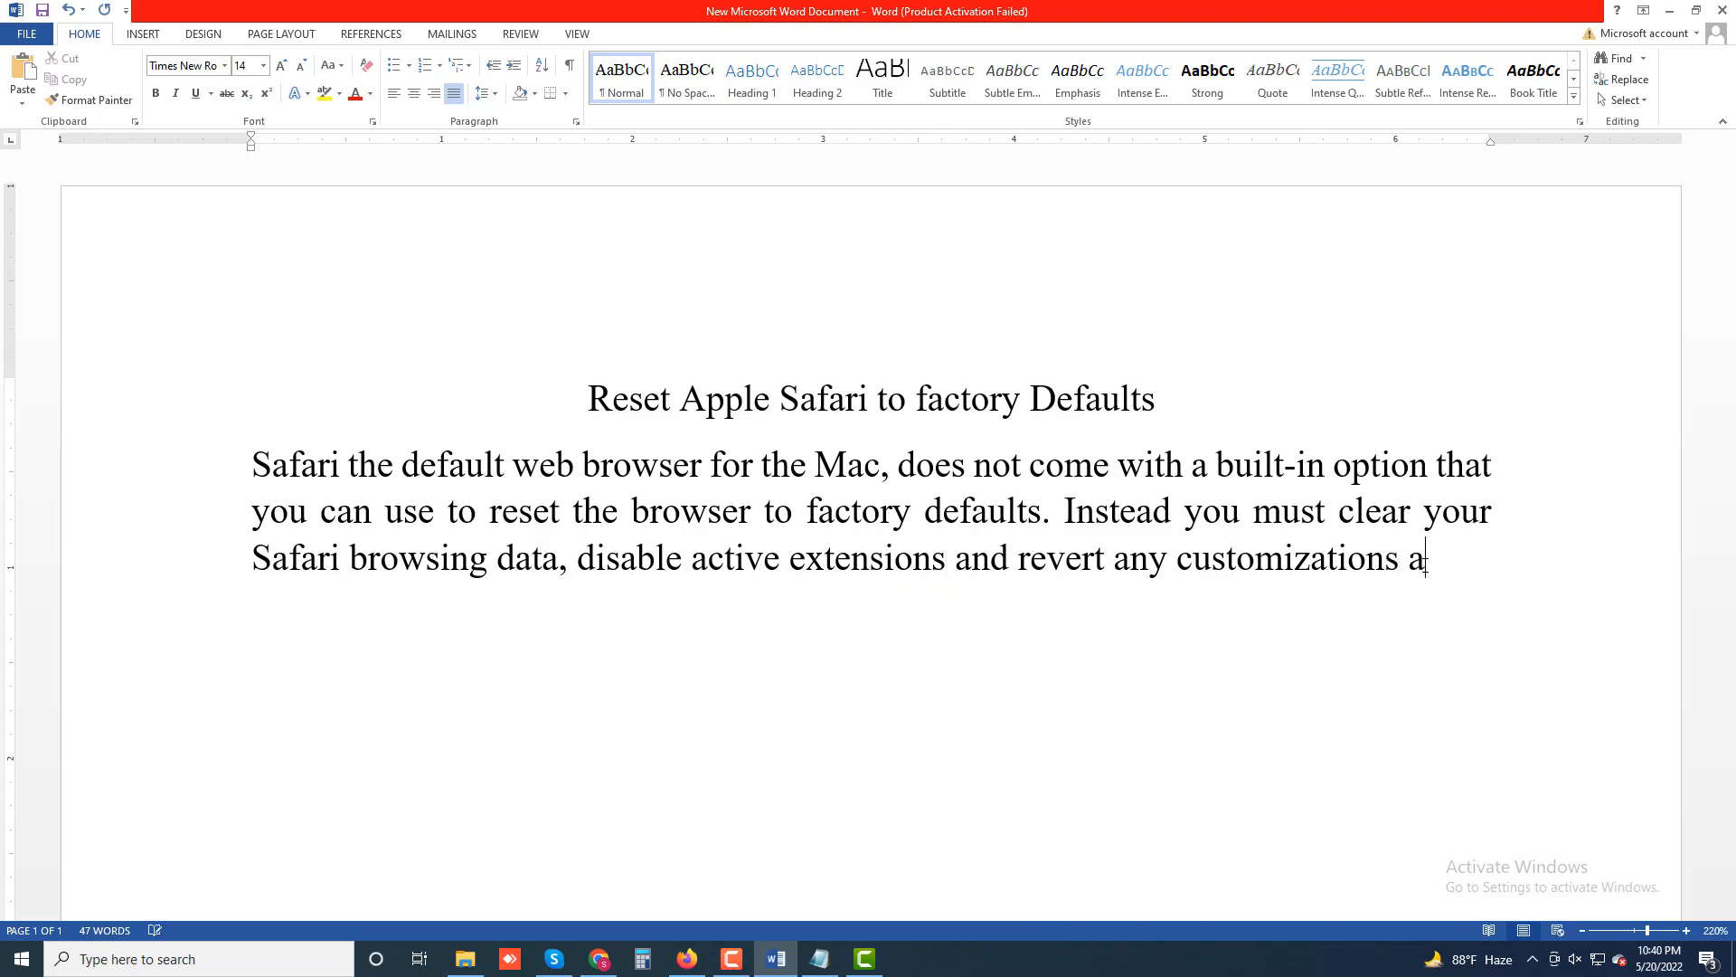
text(ll by)
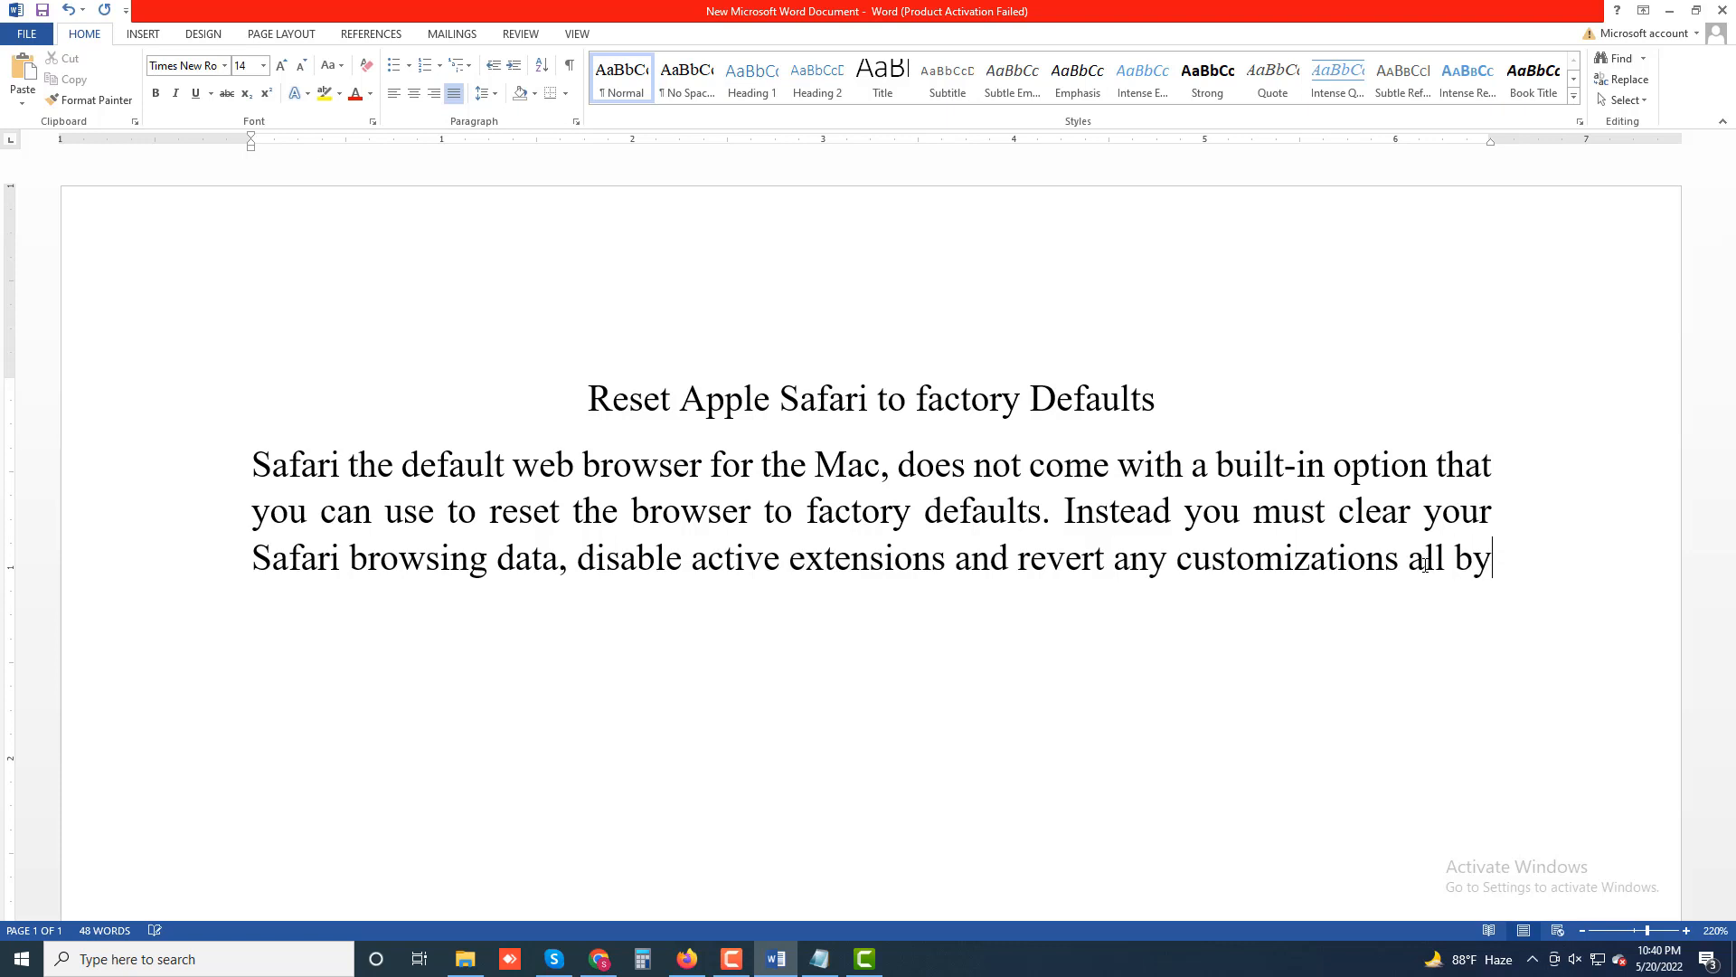
text( yoursef)
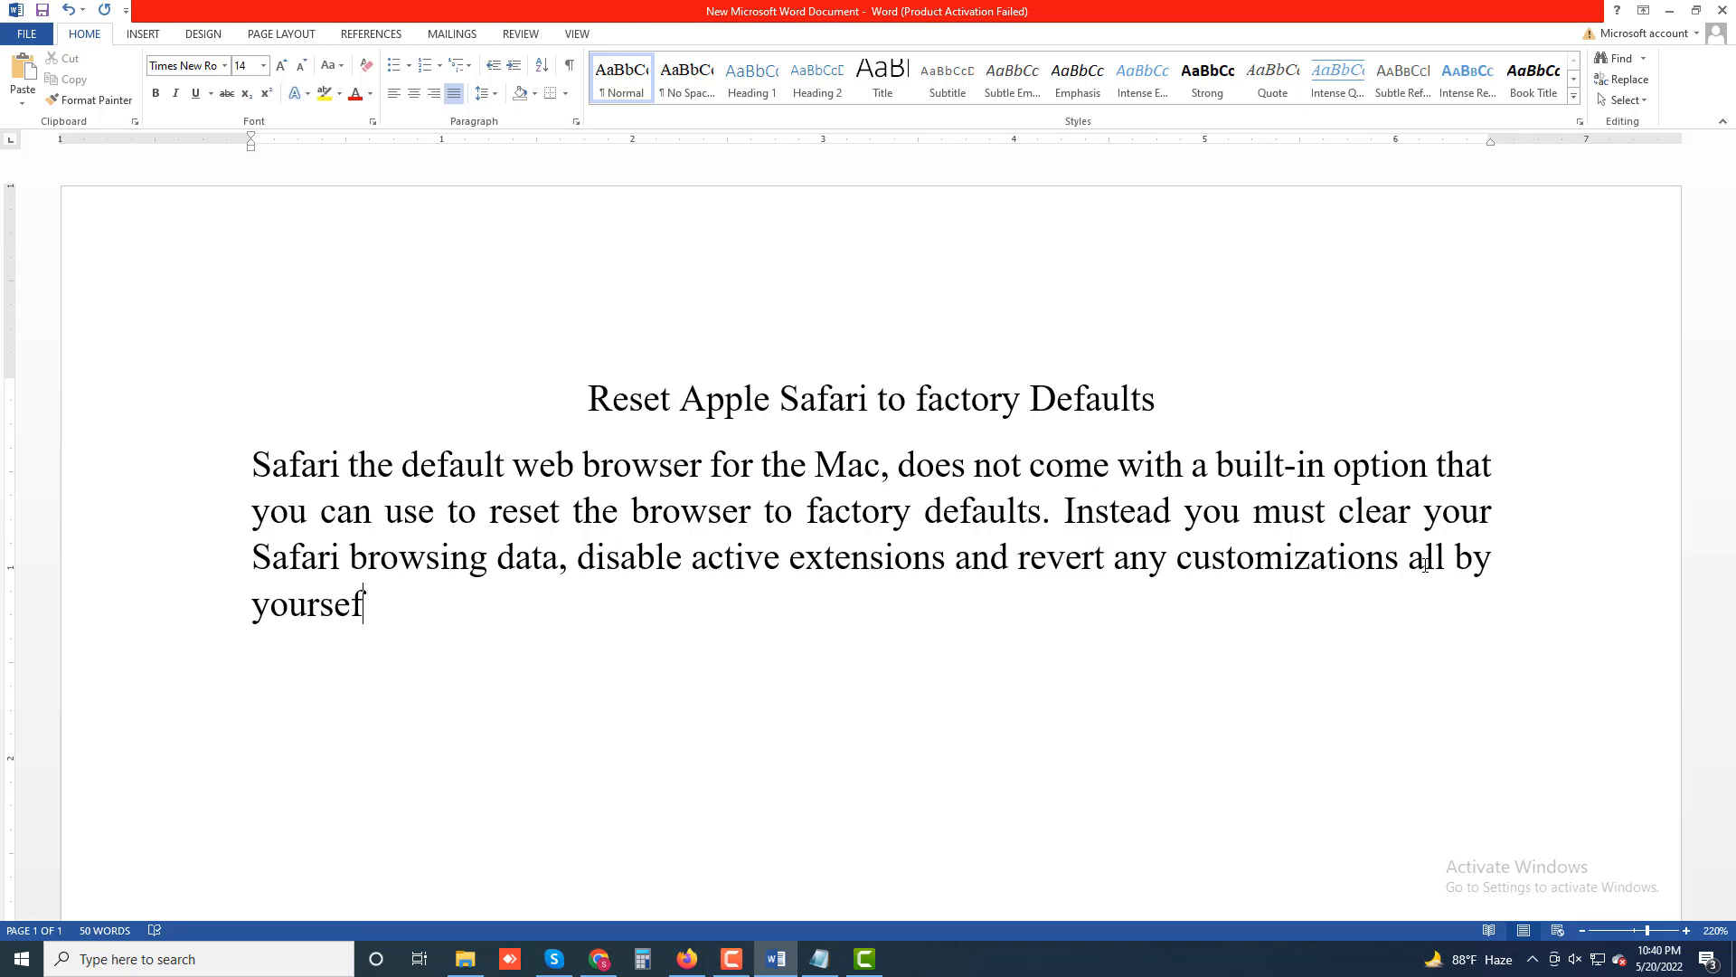
key(BackSpace)
text(lf.)
Step: Add the subheading "Clear Cache and Cookies" as a new paragraph below the introduction
key(Return)
text(Clear )
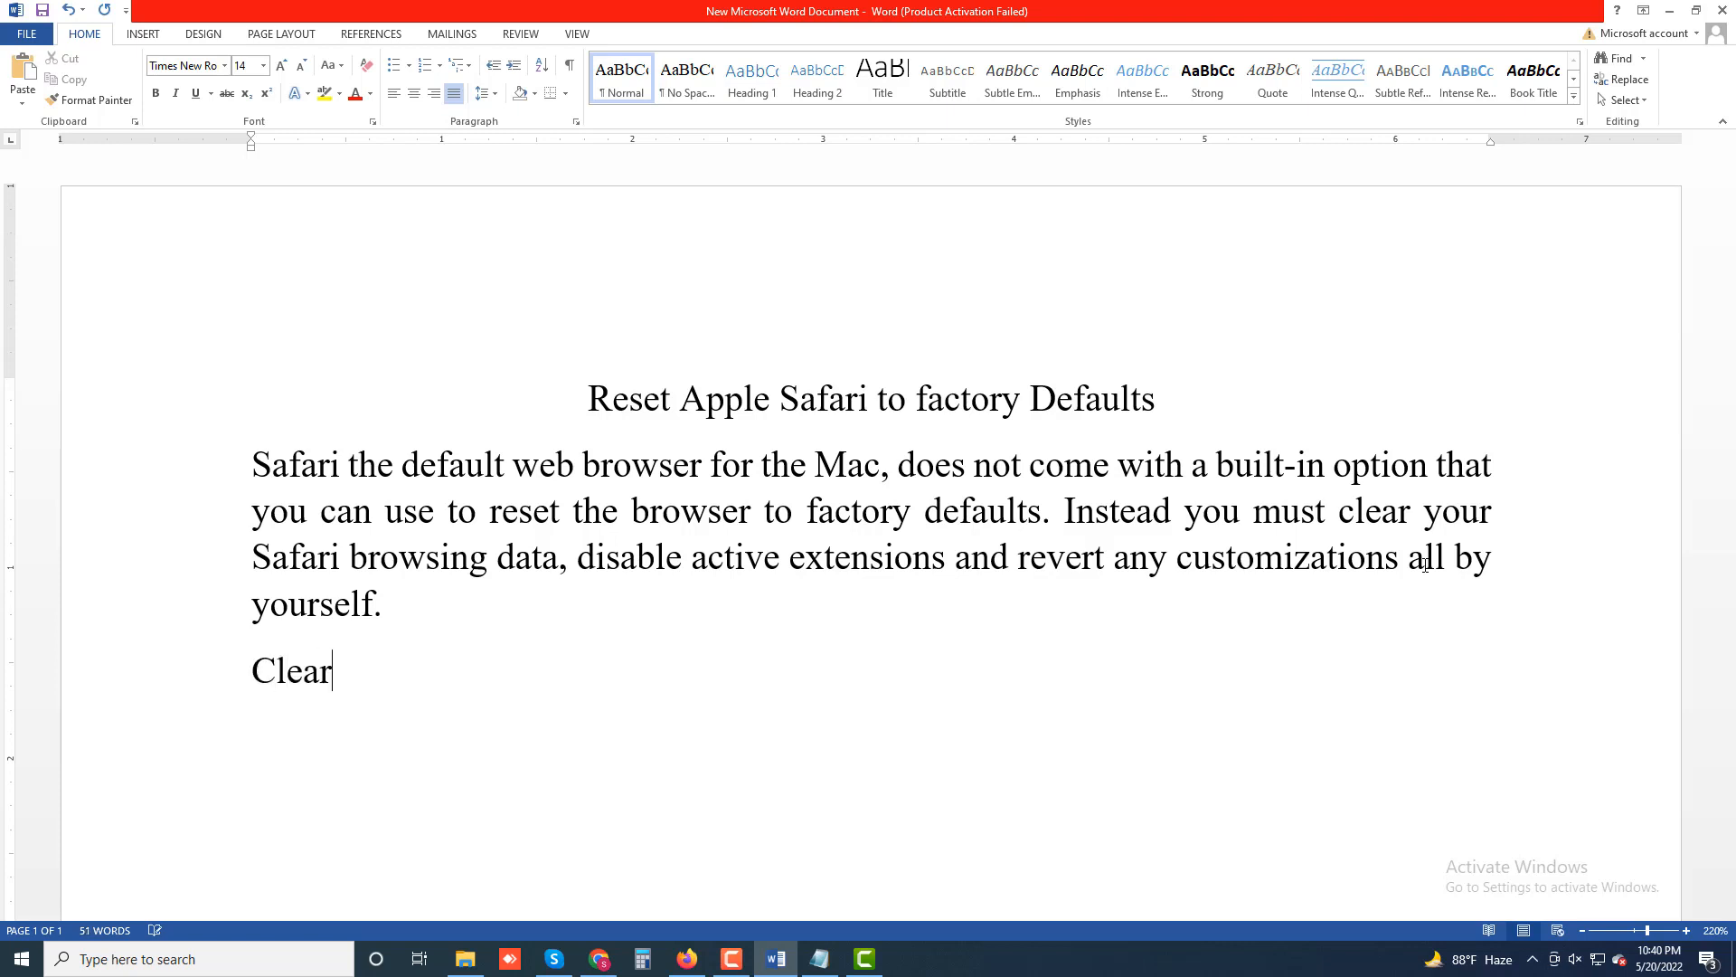
text(Cache and Coo)
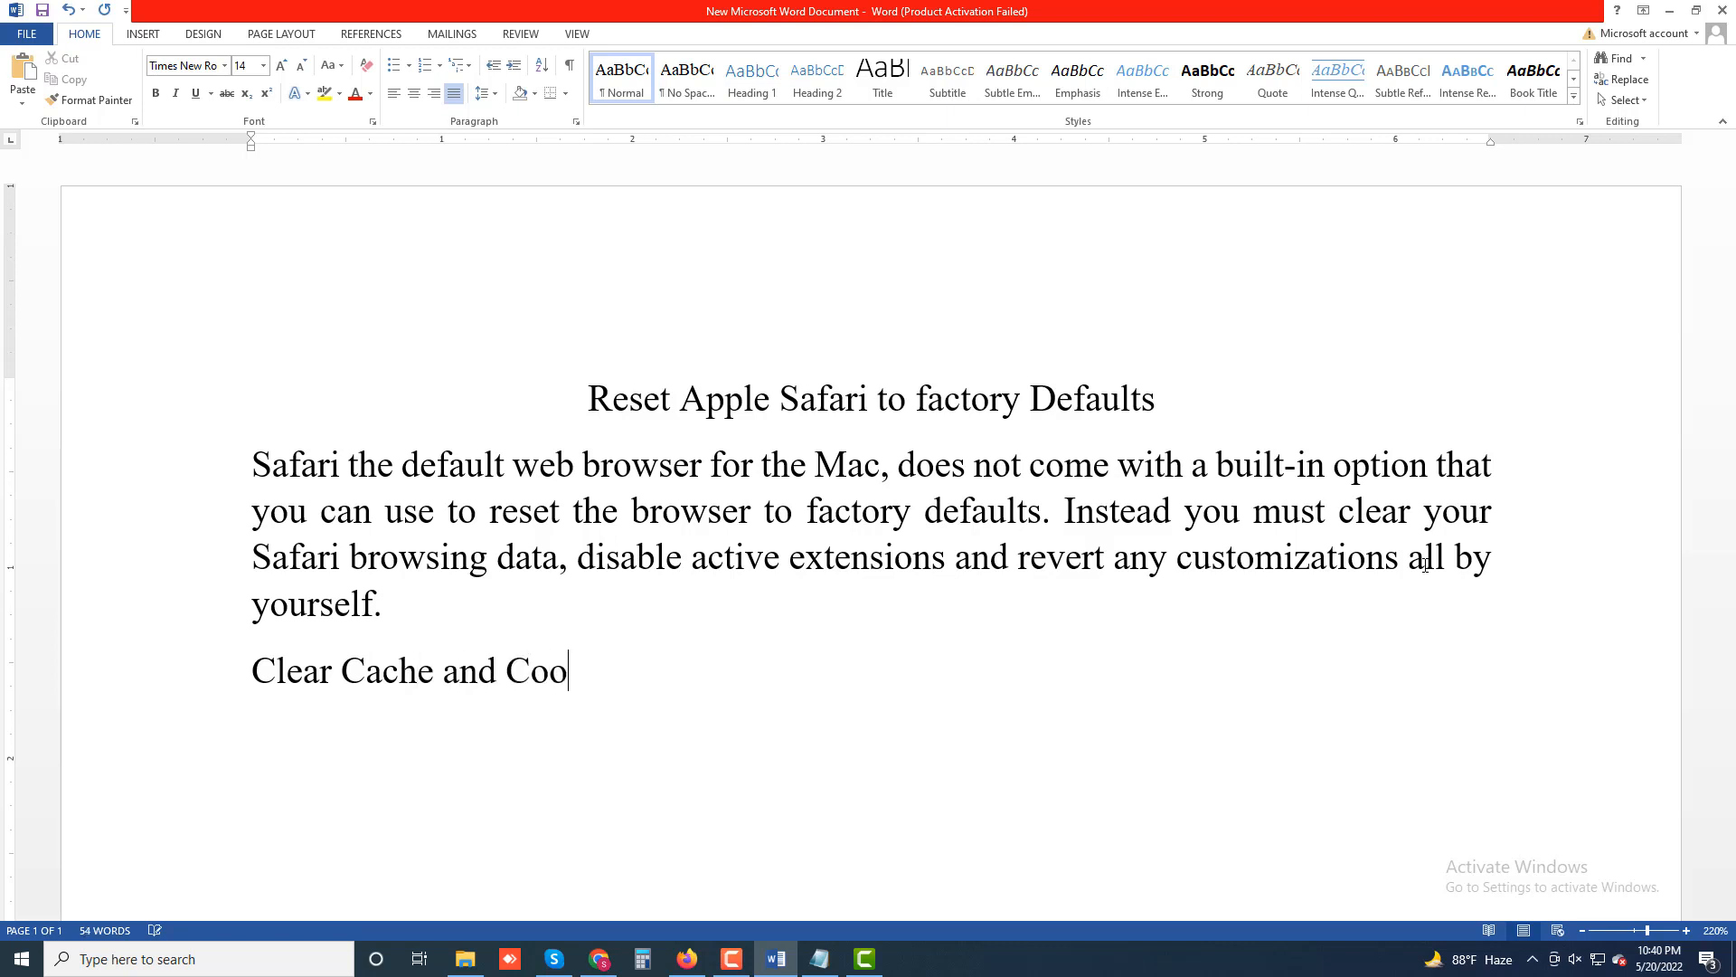
text(kies)
key(Return)
Step: Write the first instruction under the subheading: "1. Select Safari > Clear history on the menu bar."
text(1. Select)
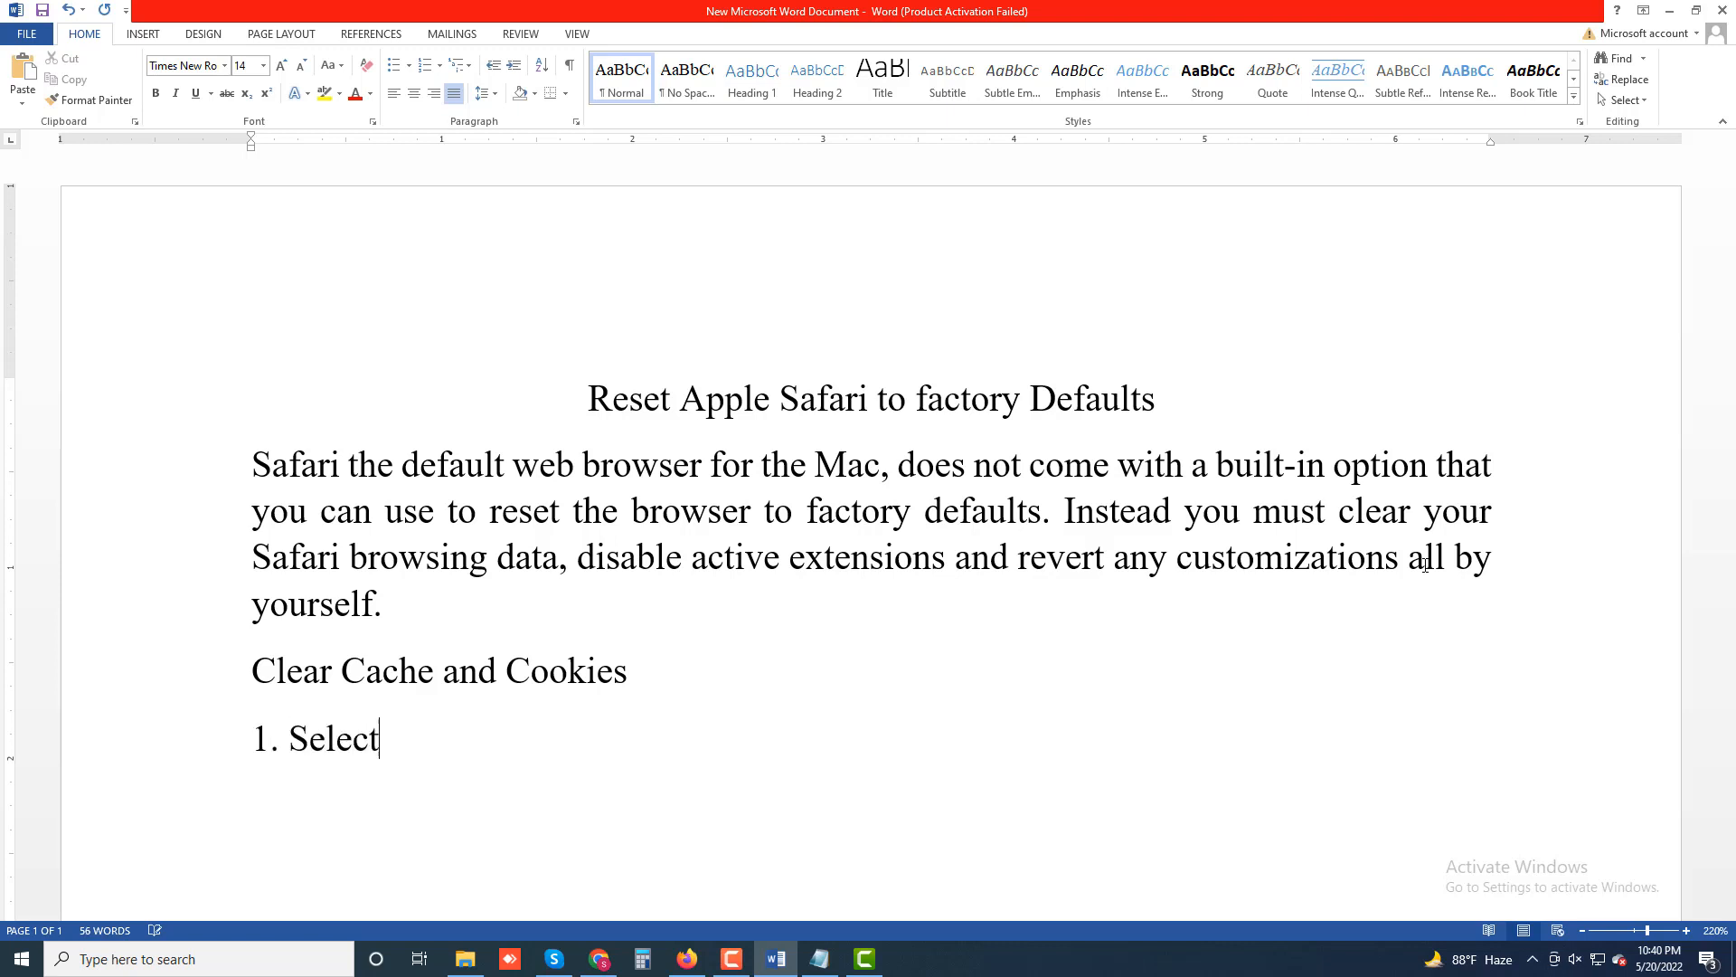
text( Safari > C)
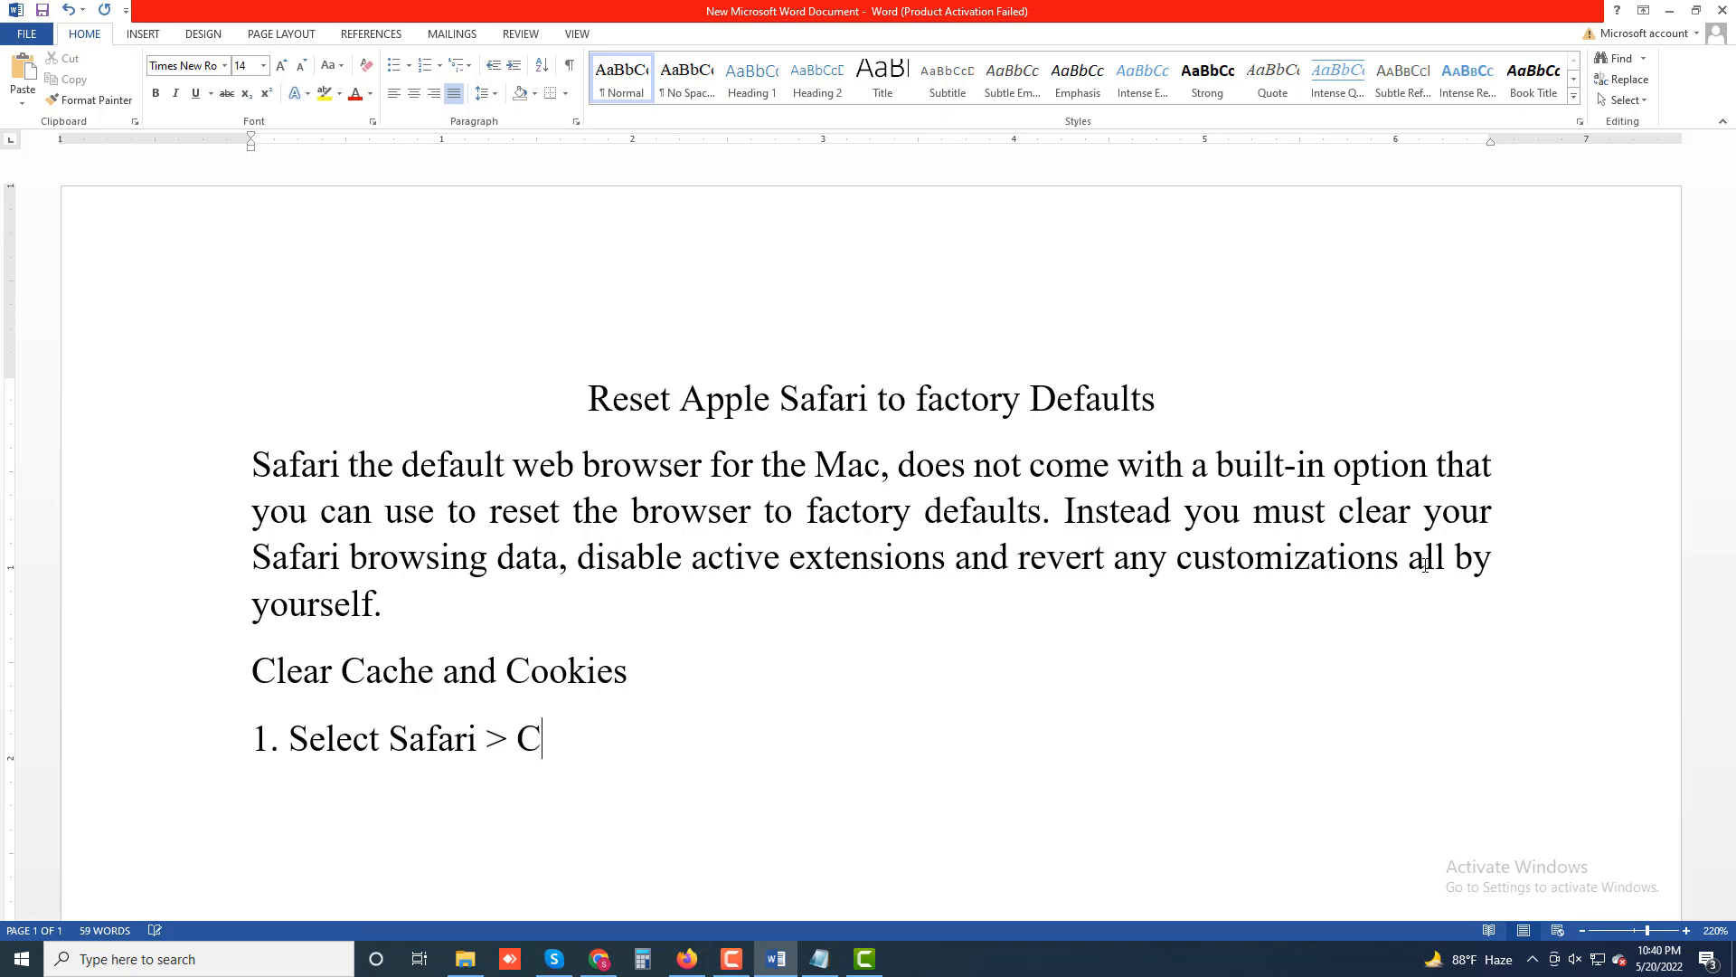
text(lear histro)
text(y )
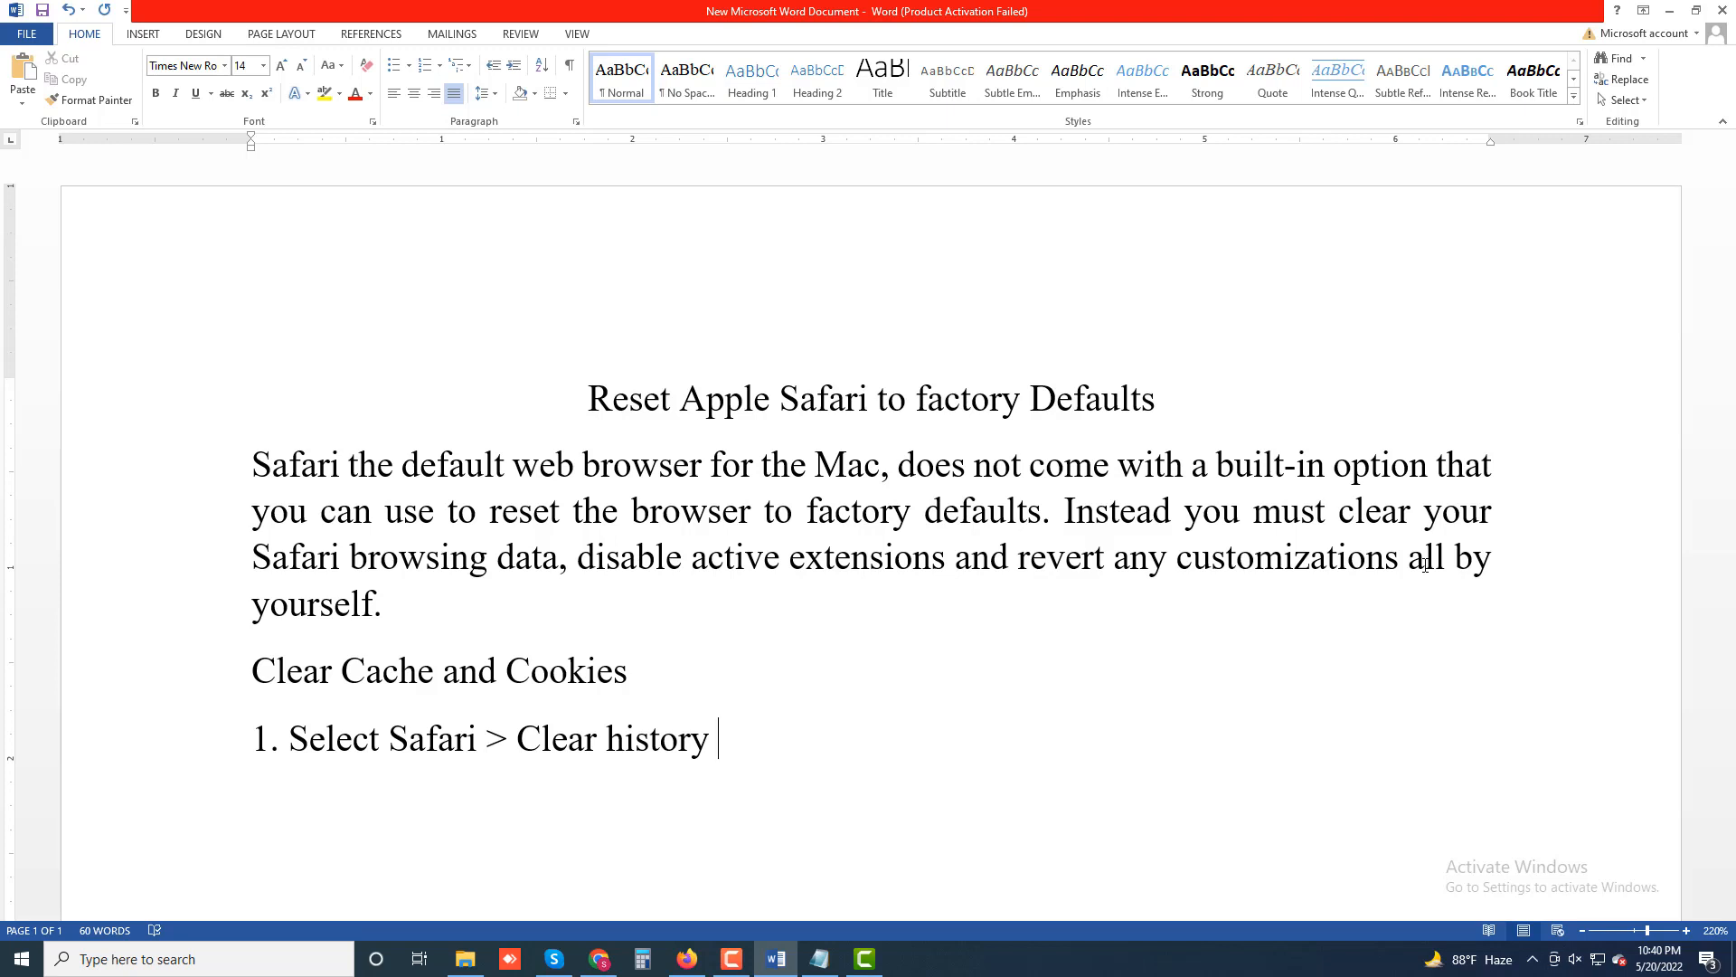
text(on the me)
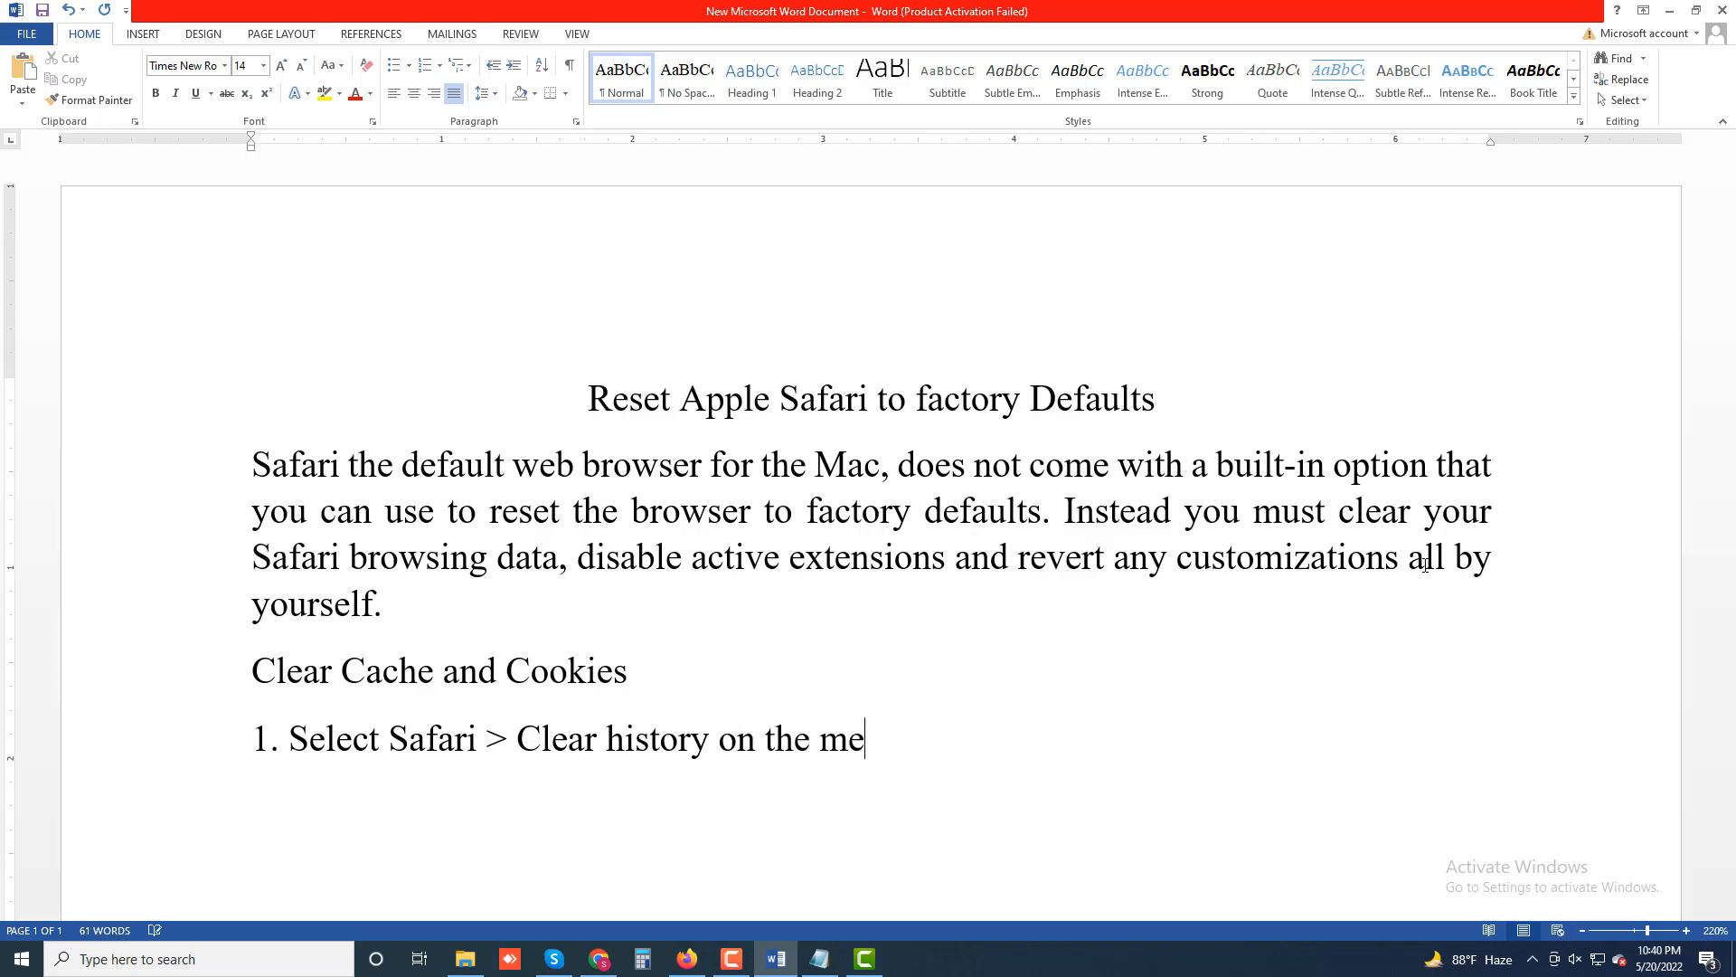
text(nu bar.)
key(Return)
Step: Begin the second instruction with "2. Open the drop-dows menu", including the period after the number
text(2 Open)
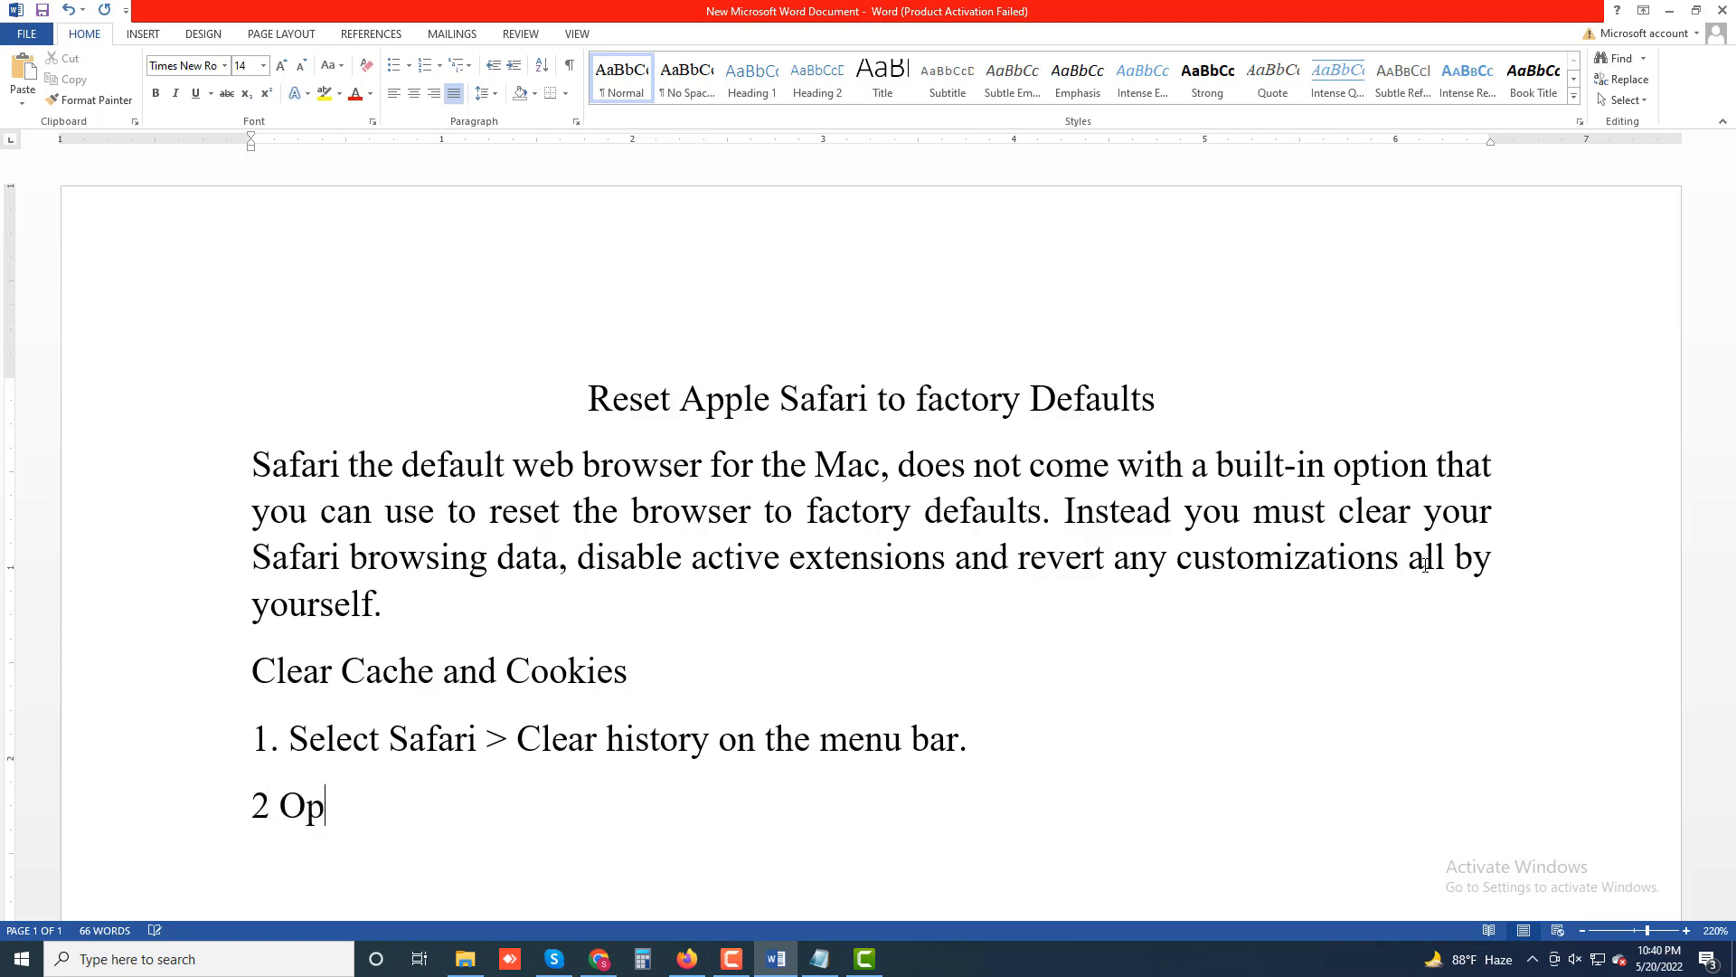
key(BackSpace)
key(BackSpace)
key(BackSpace)
key(BackSpace)
key(BackSpace)
text(. Open)
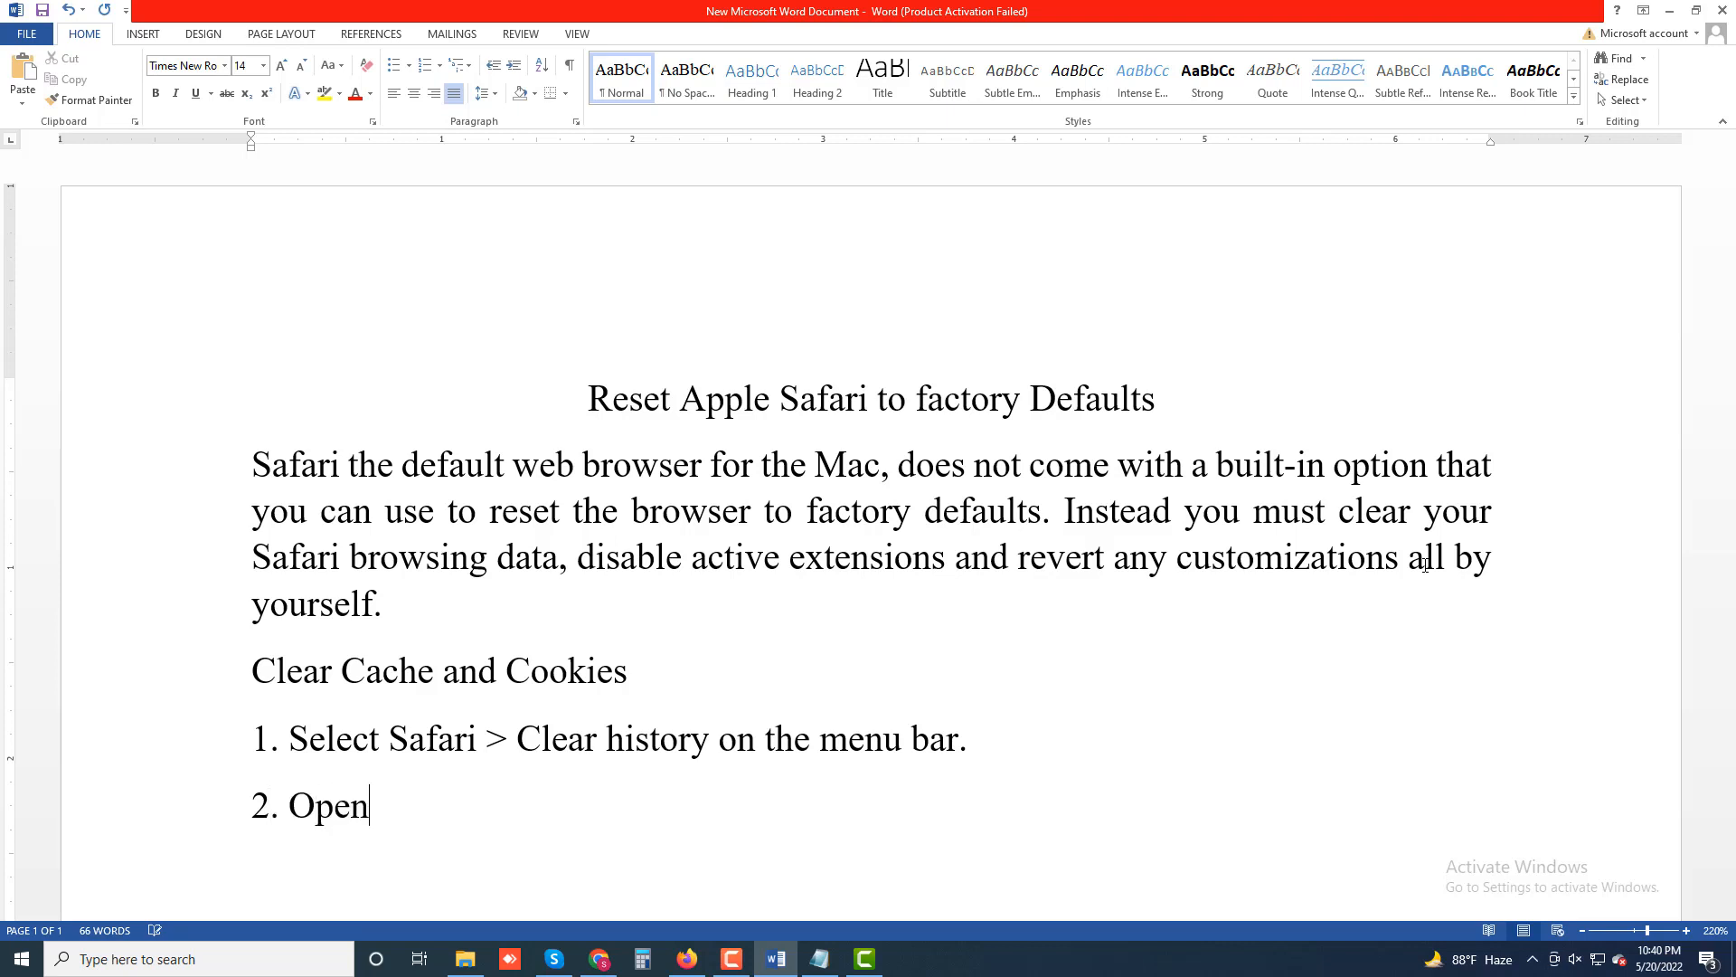
text( the drop-dows)
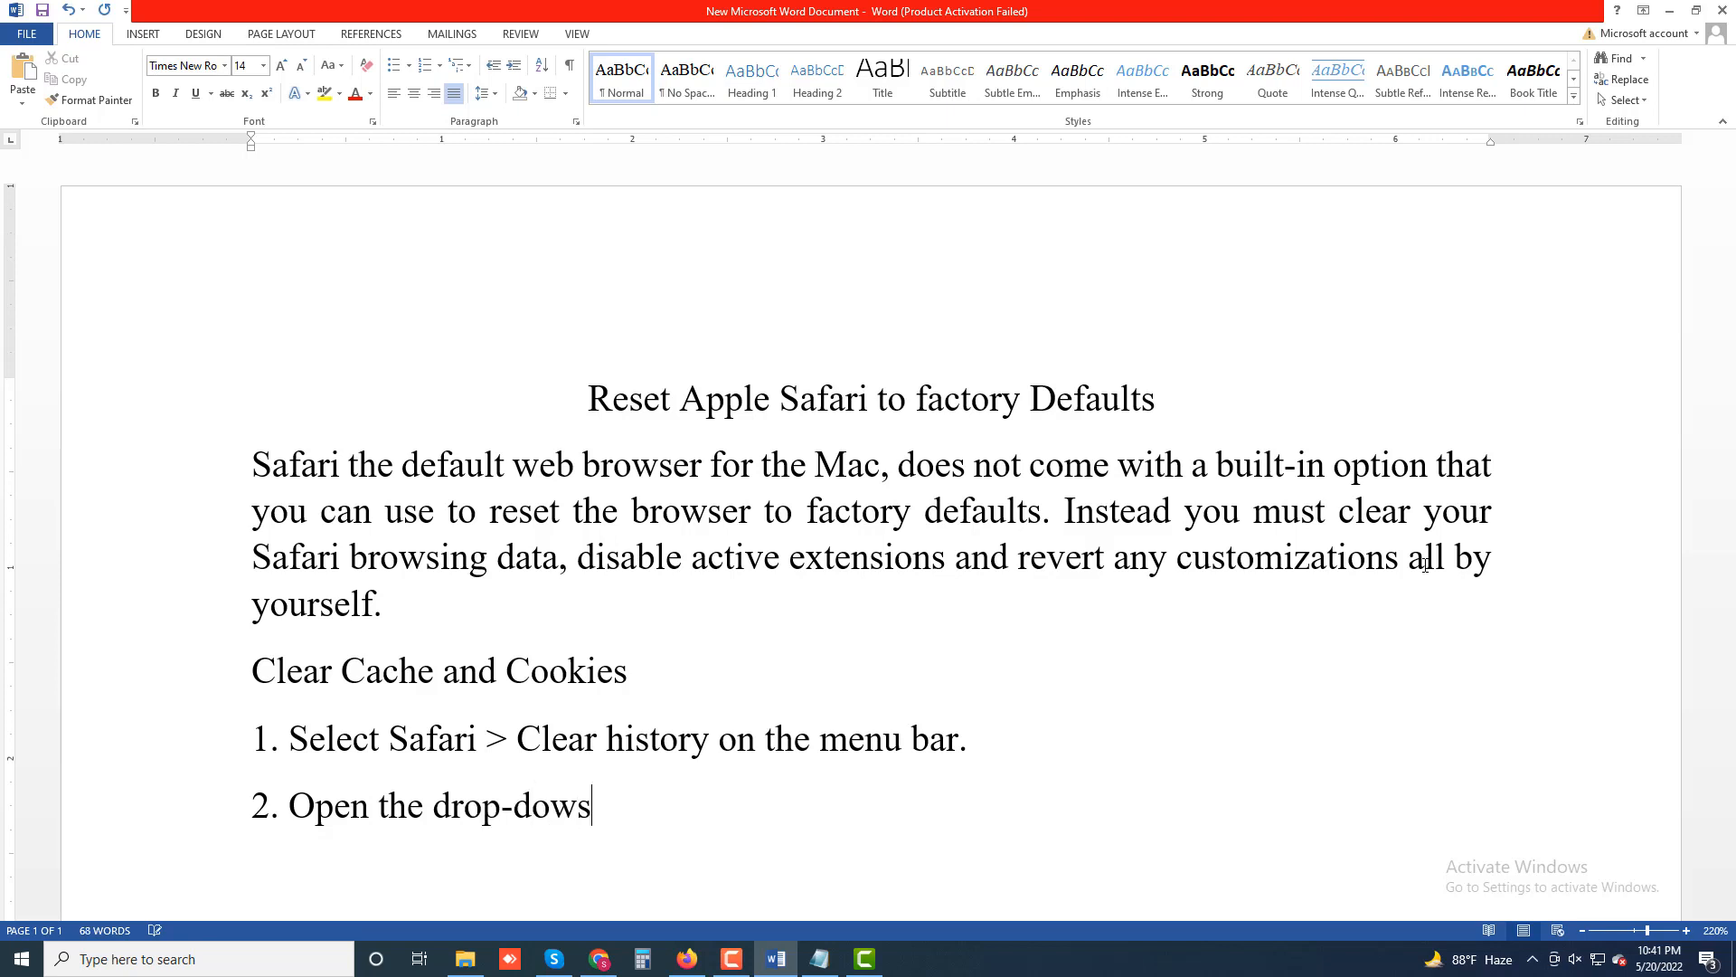
text(menu )
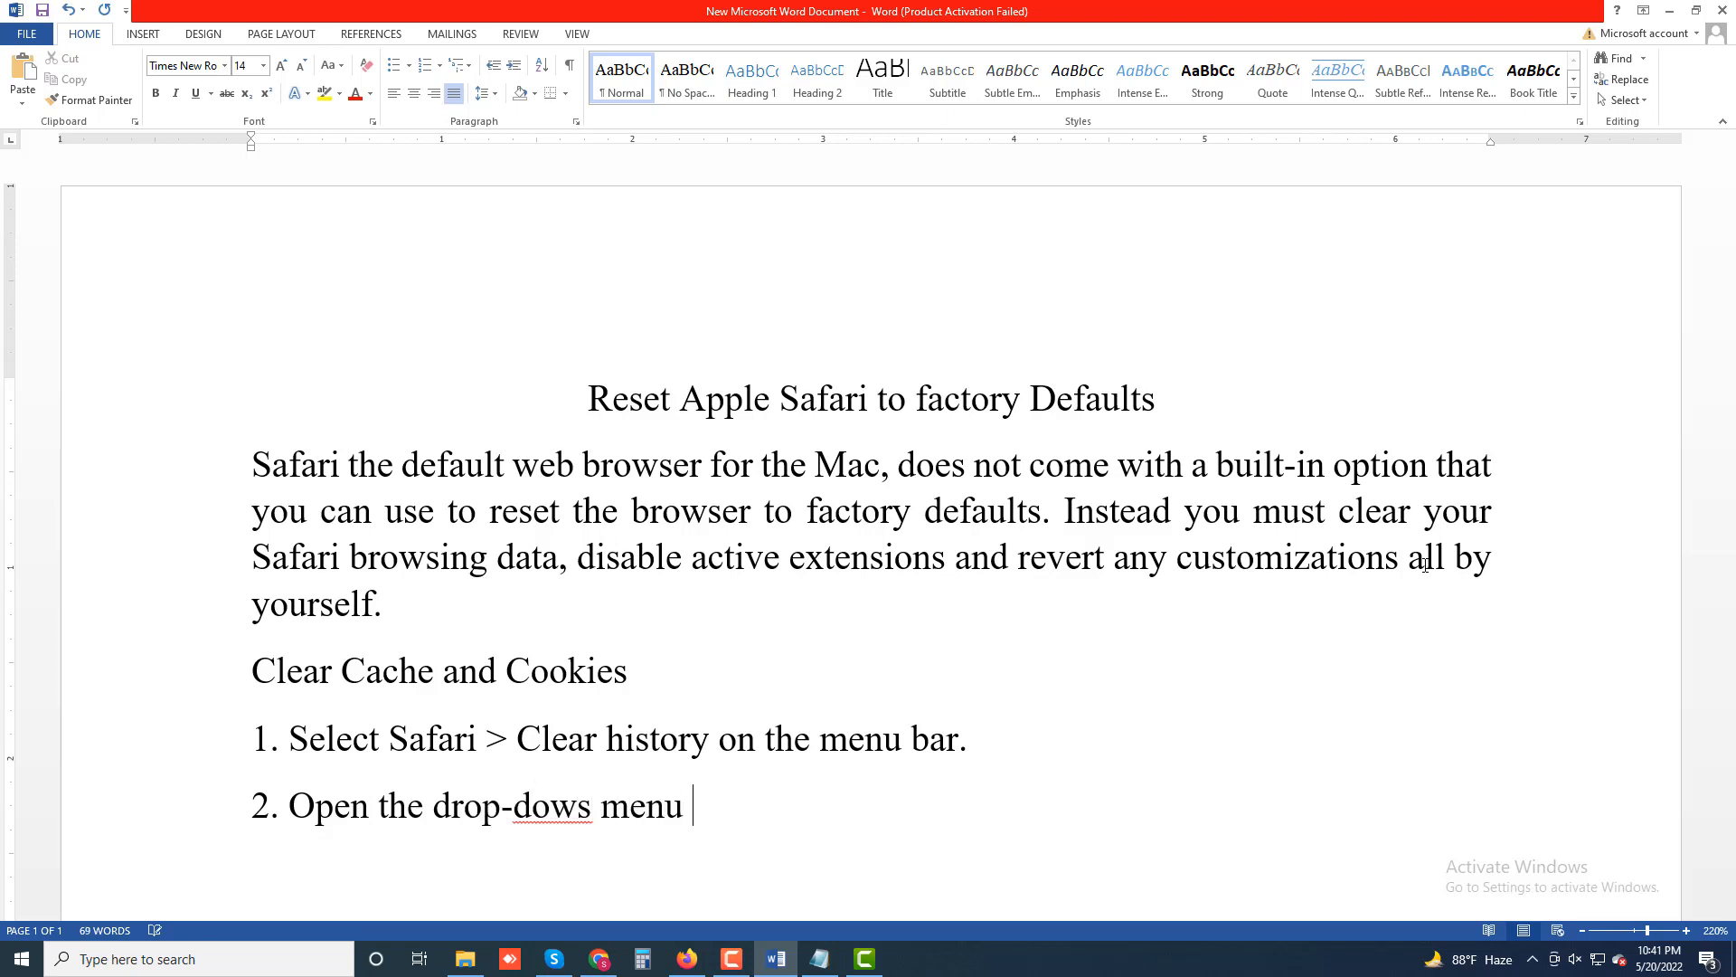
Step: Correct the misspelled "dows" in the second instruction to "down"
text(and)
key(BackSpace)
key(BackSpace)
key(BackSpace)
key(BackSpace)
key(BackSpace)
text(u)
right_click(547, 815)
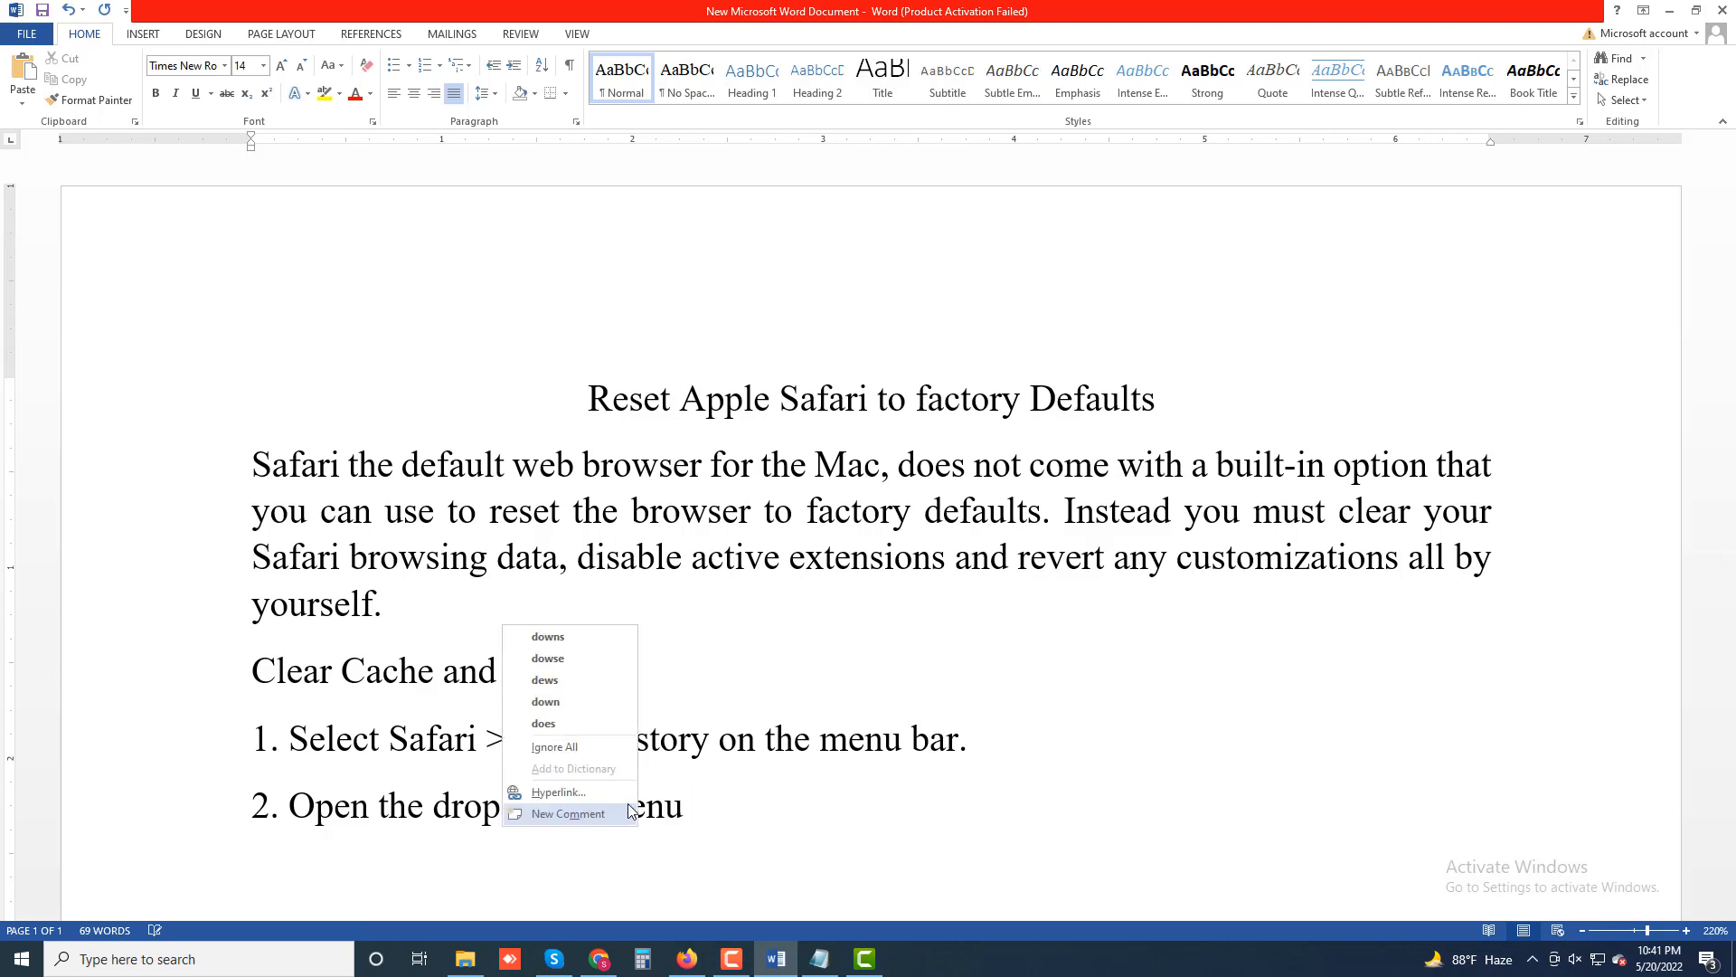
click(561, 702)
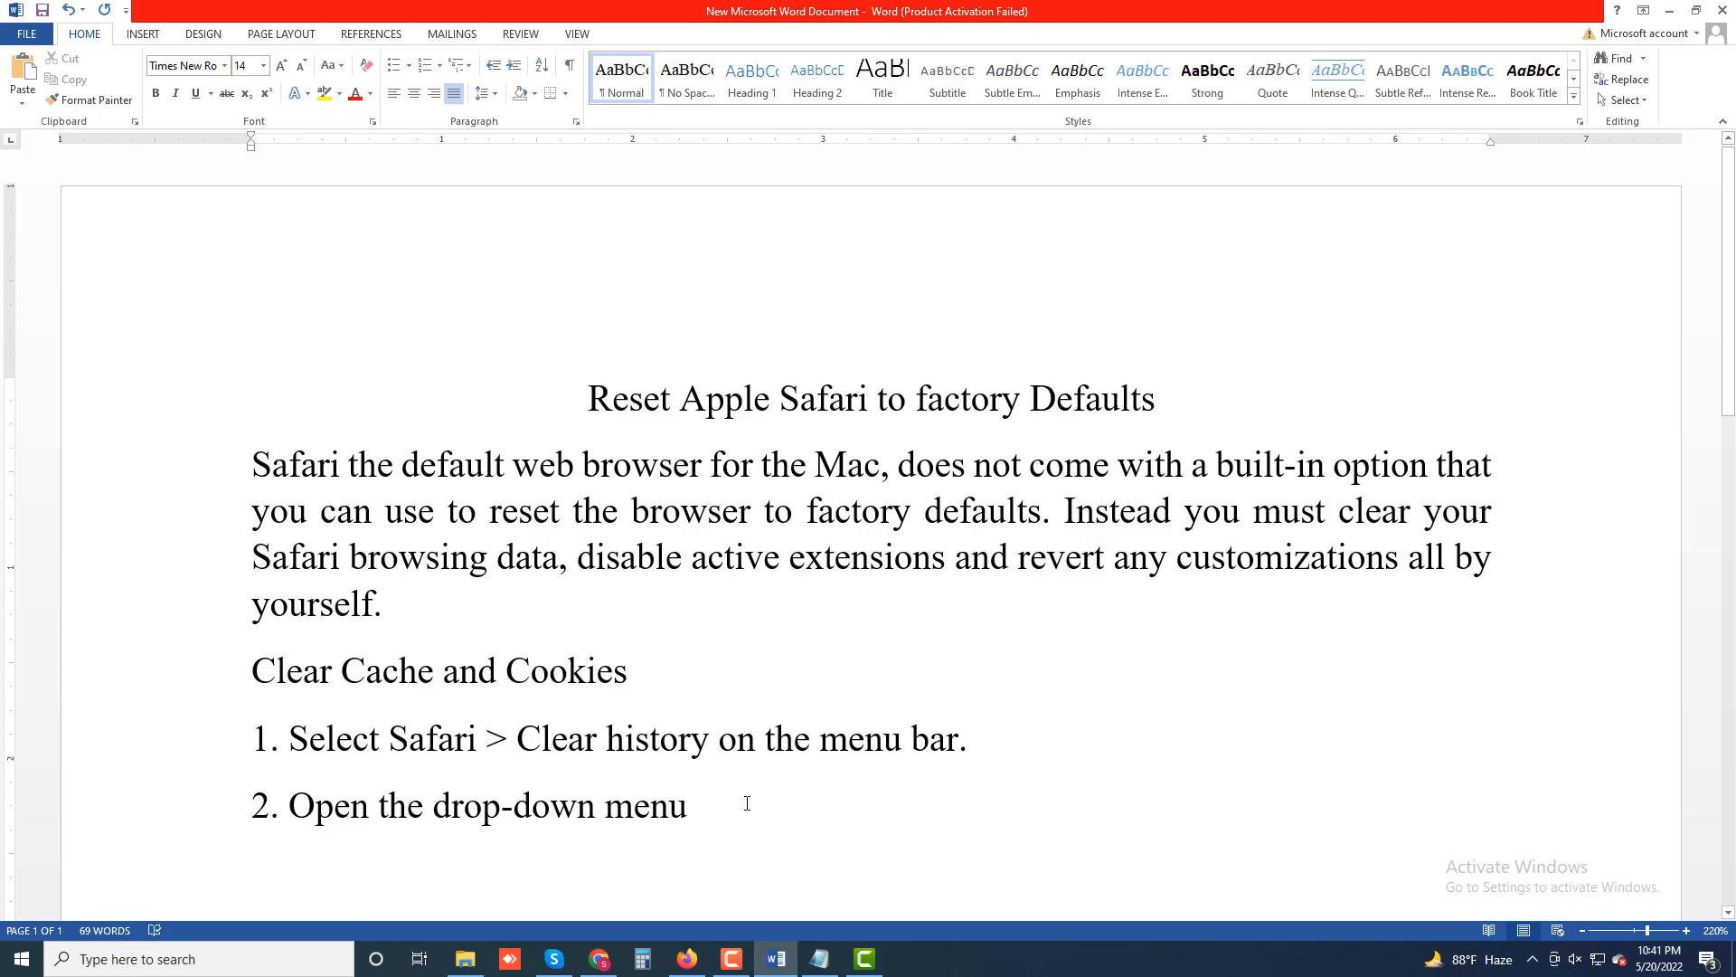
Step: Continue the second instruction with "next to Clear and pick All History"
text(nex)
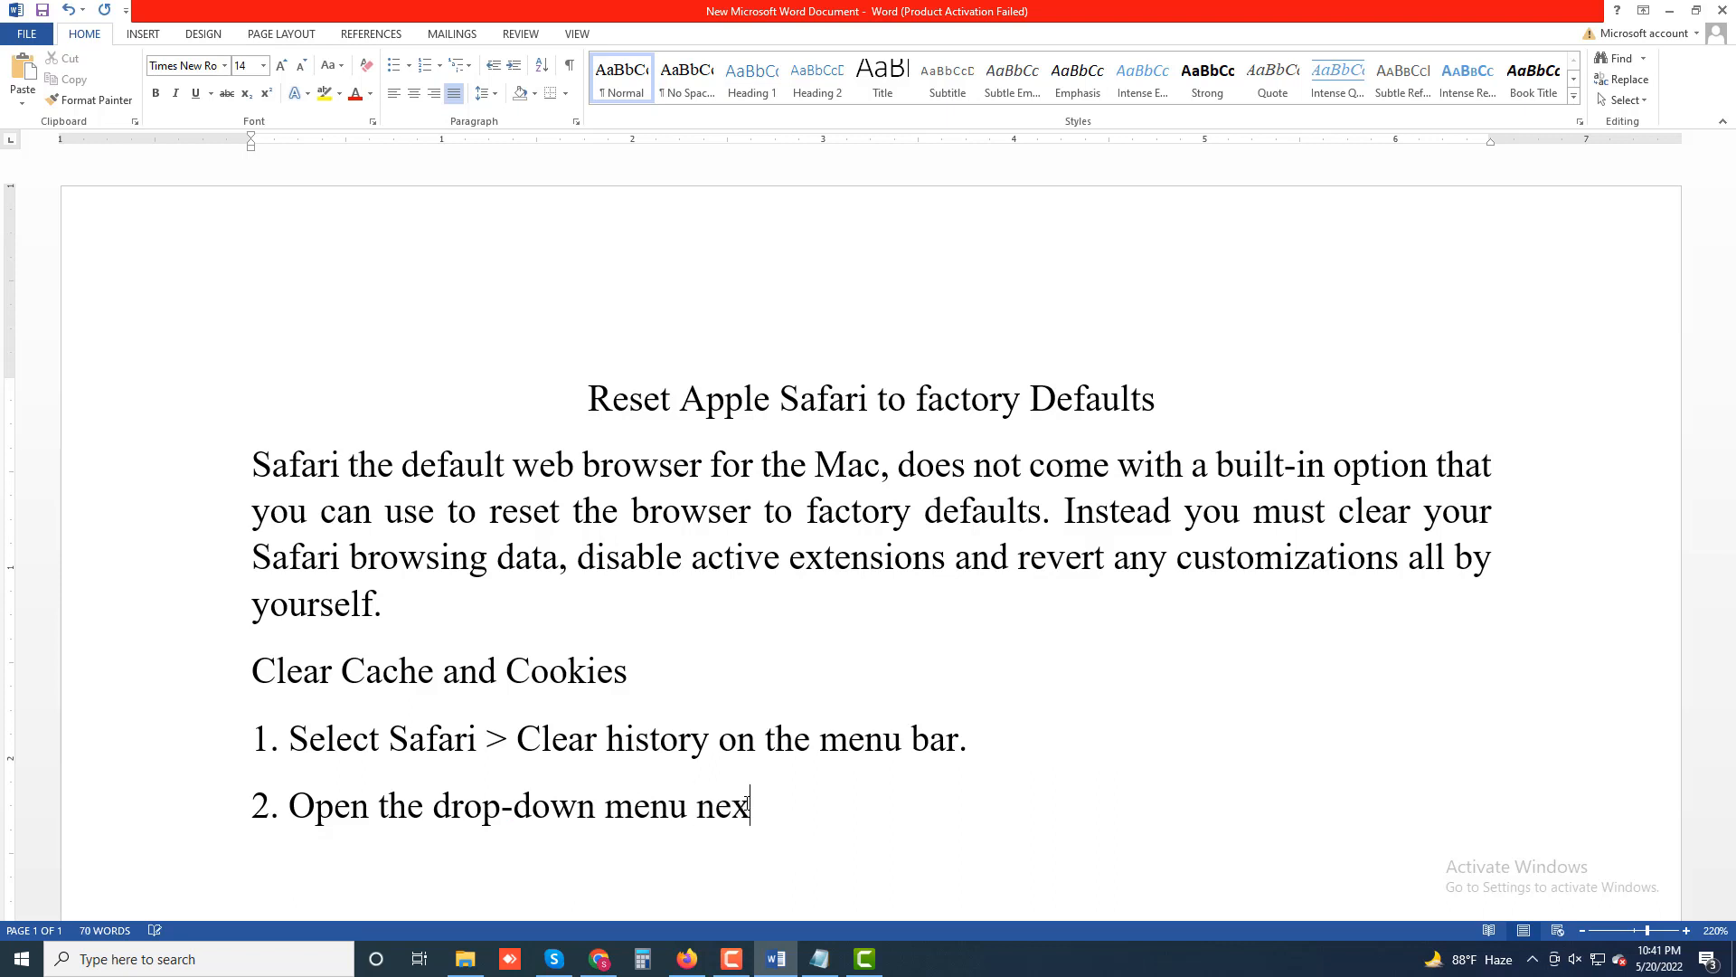
text(t to Clear an)
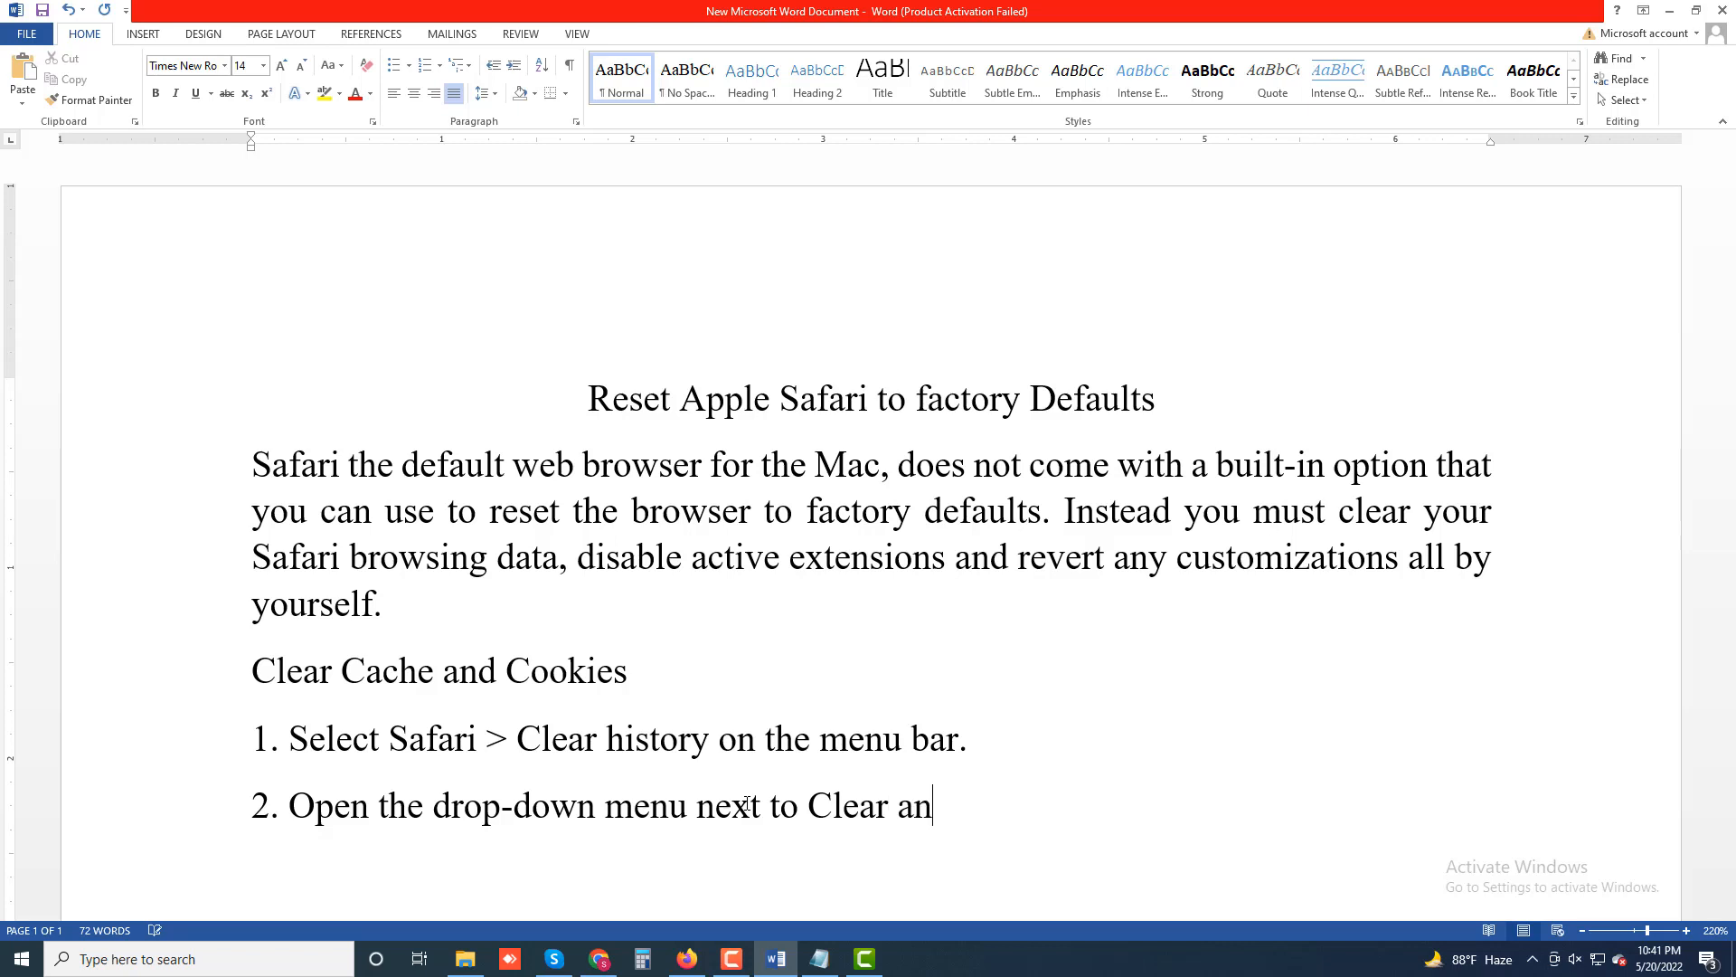
text(d pick All )
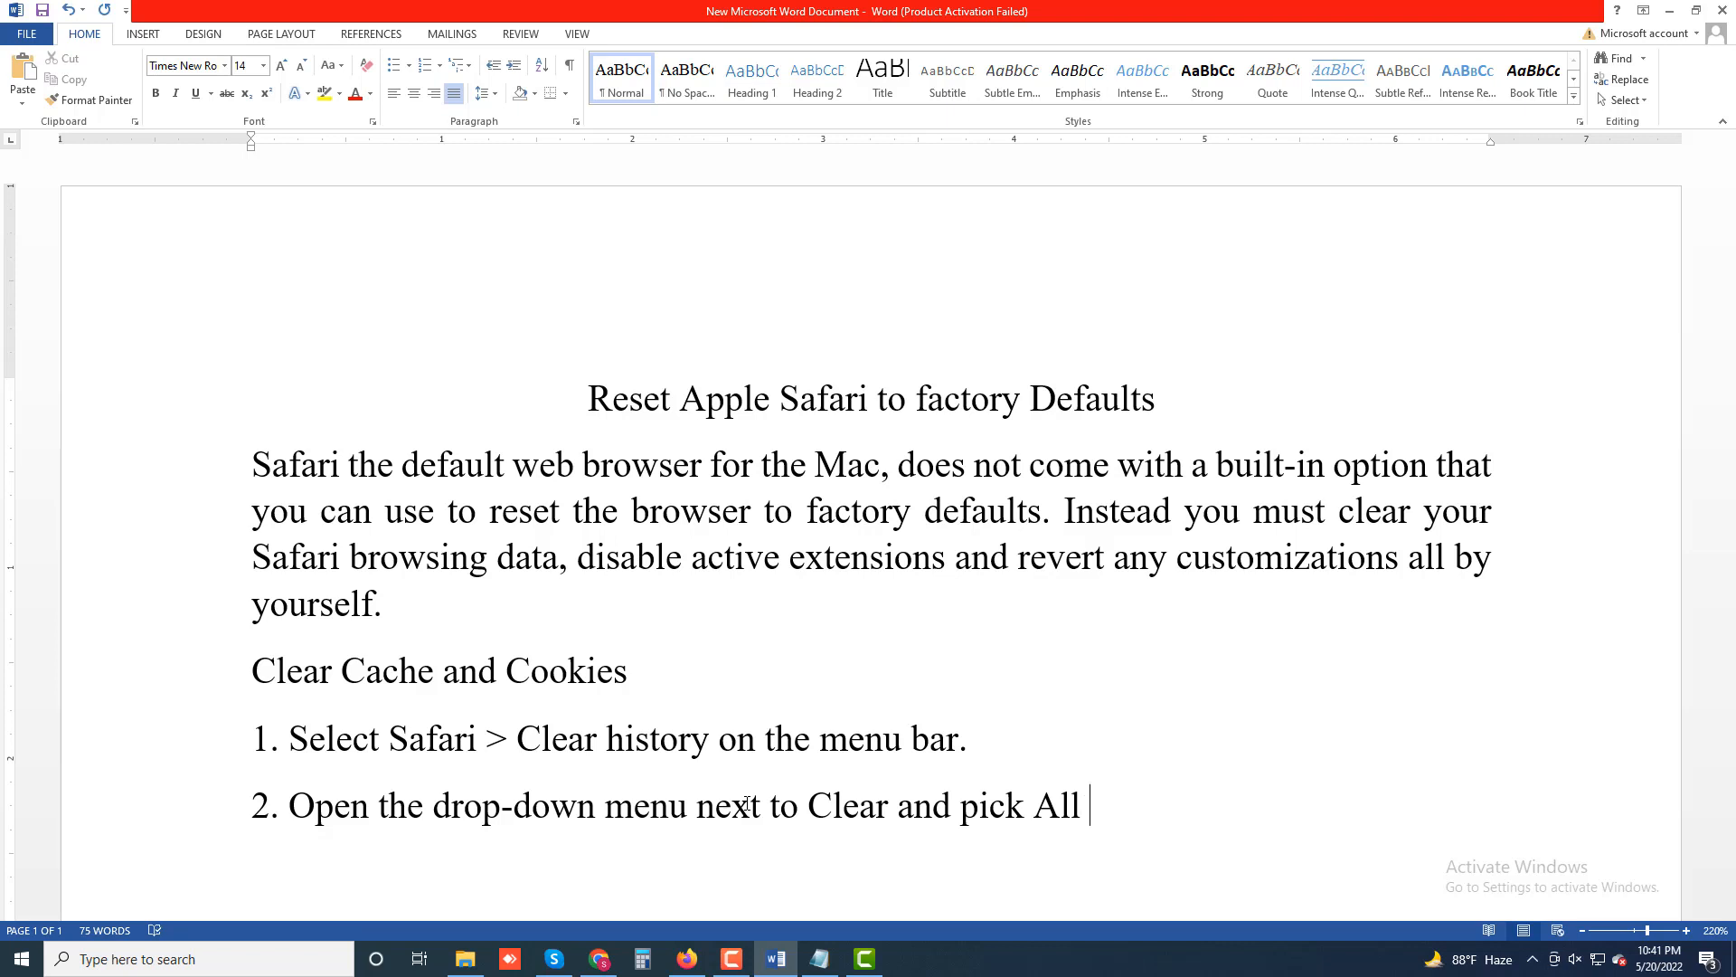
text(History)
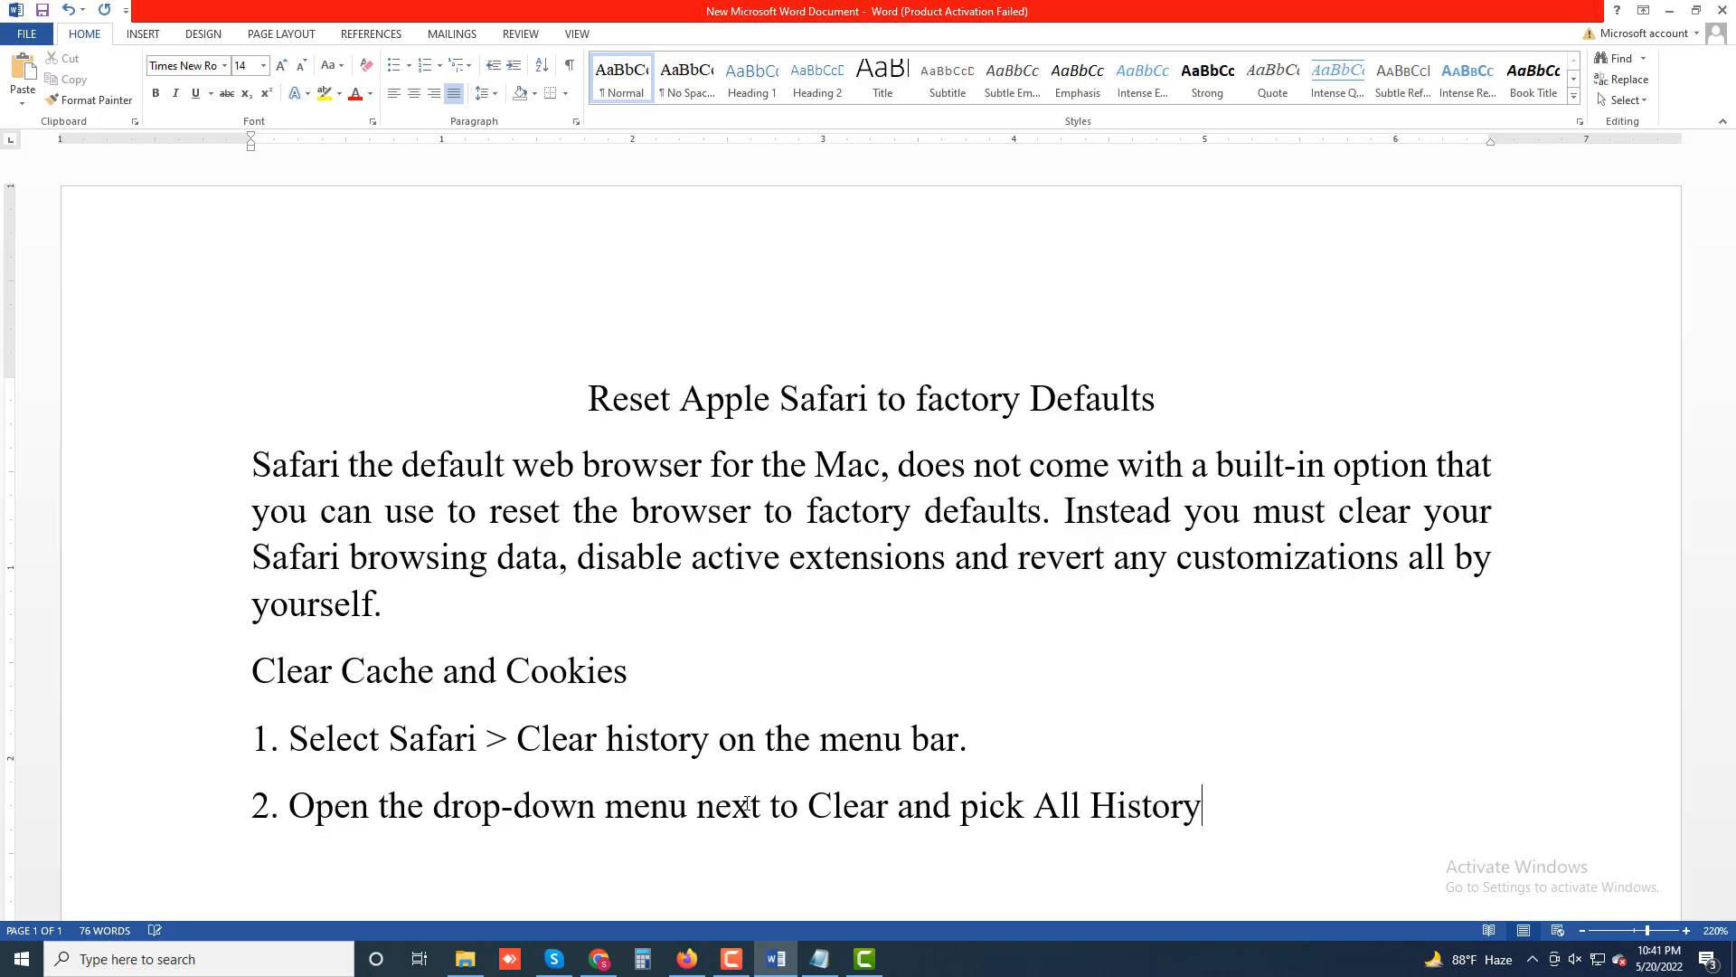
Step: Finish the second instruction with ". Then Selcet Clear History." and start a new paragraph
text(. Then Sel)
key(BackSpace)
text(el)
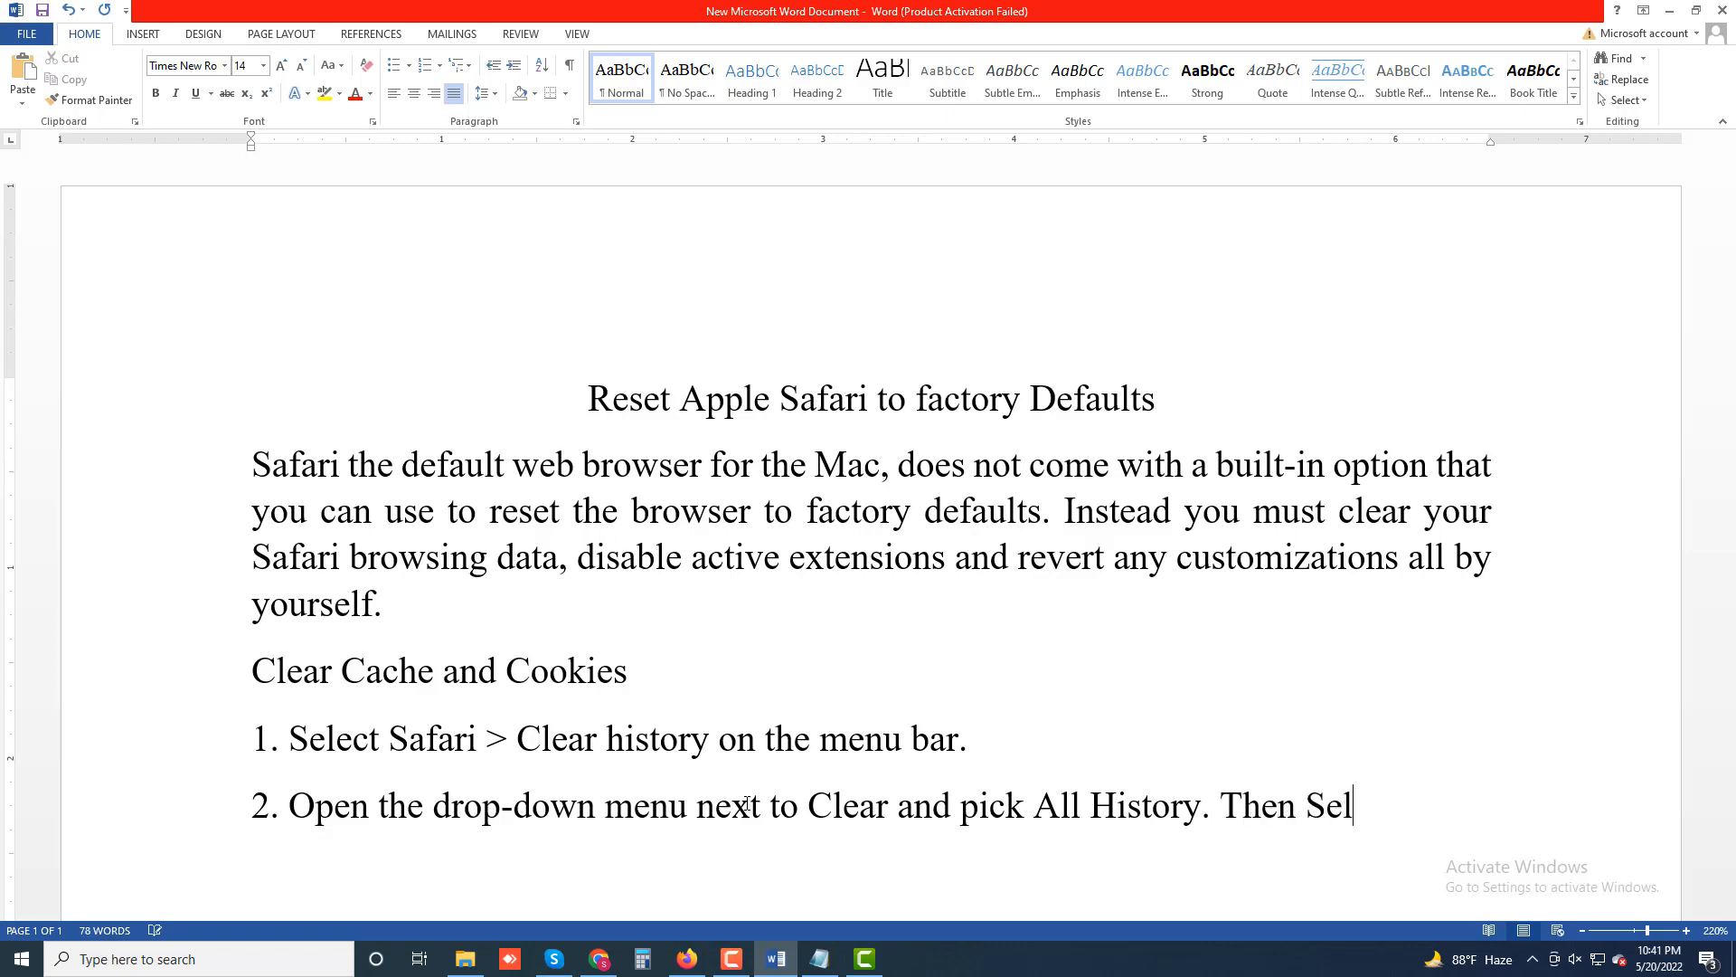
text(cet Clear )
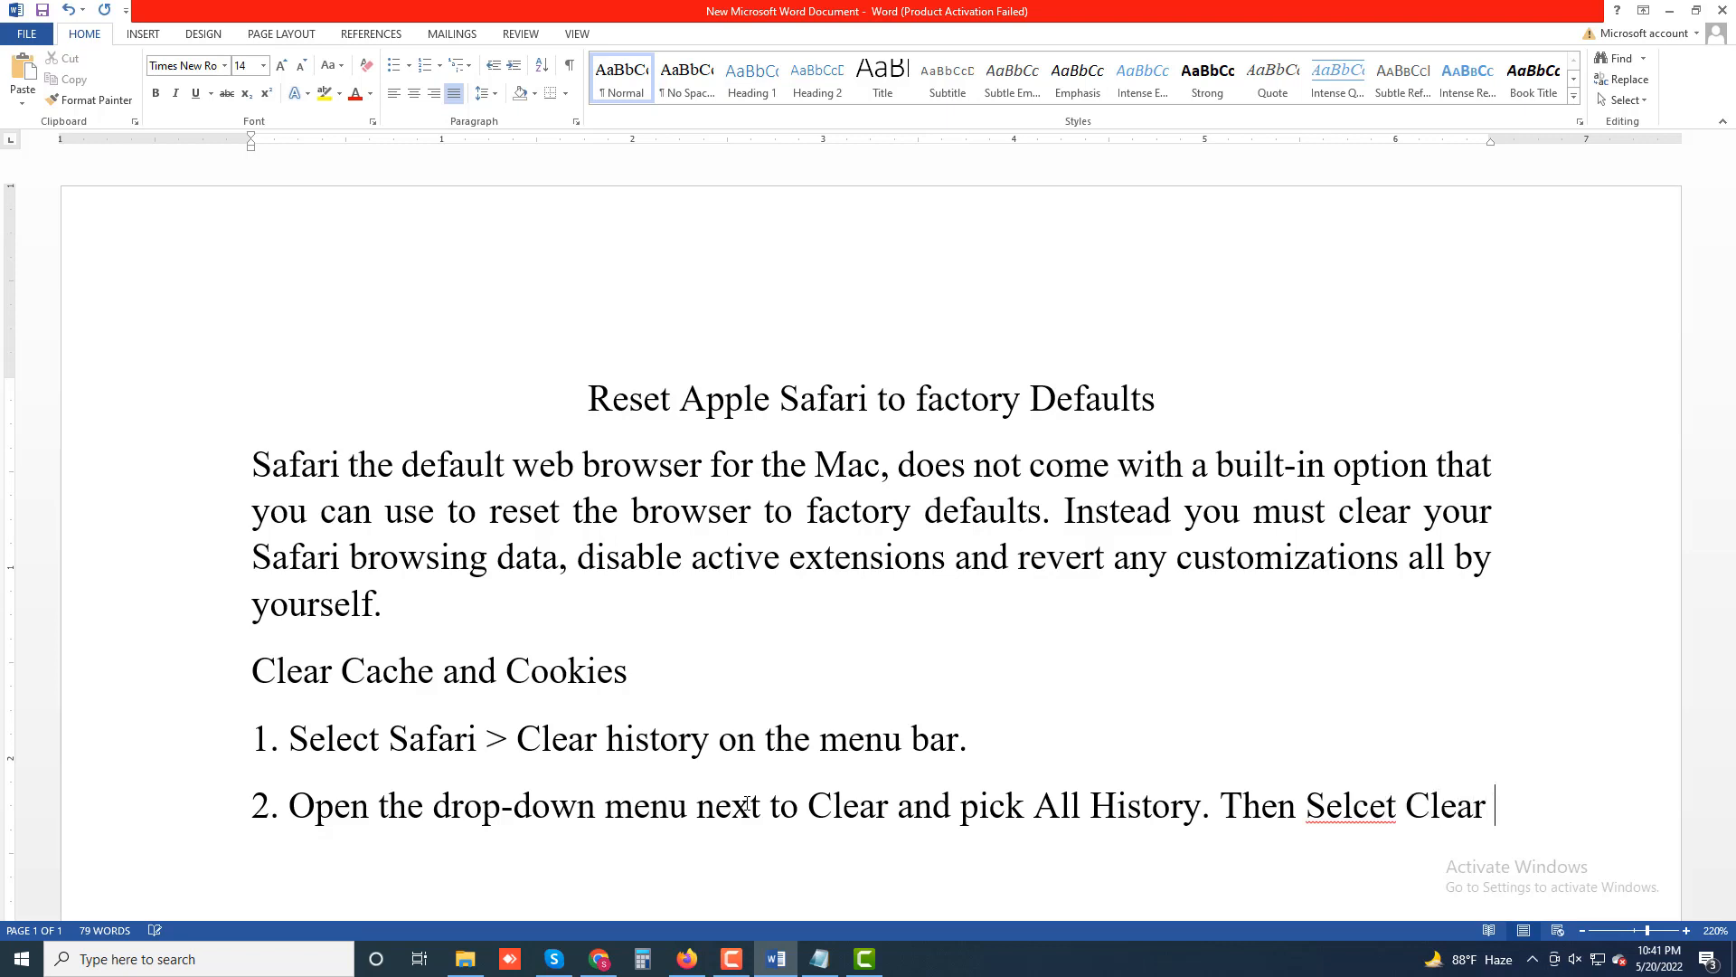
text(History)
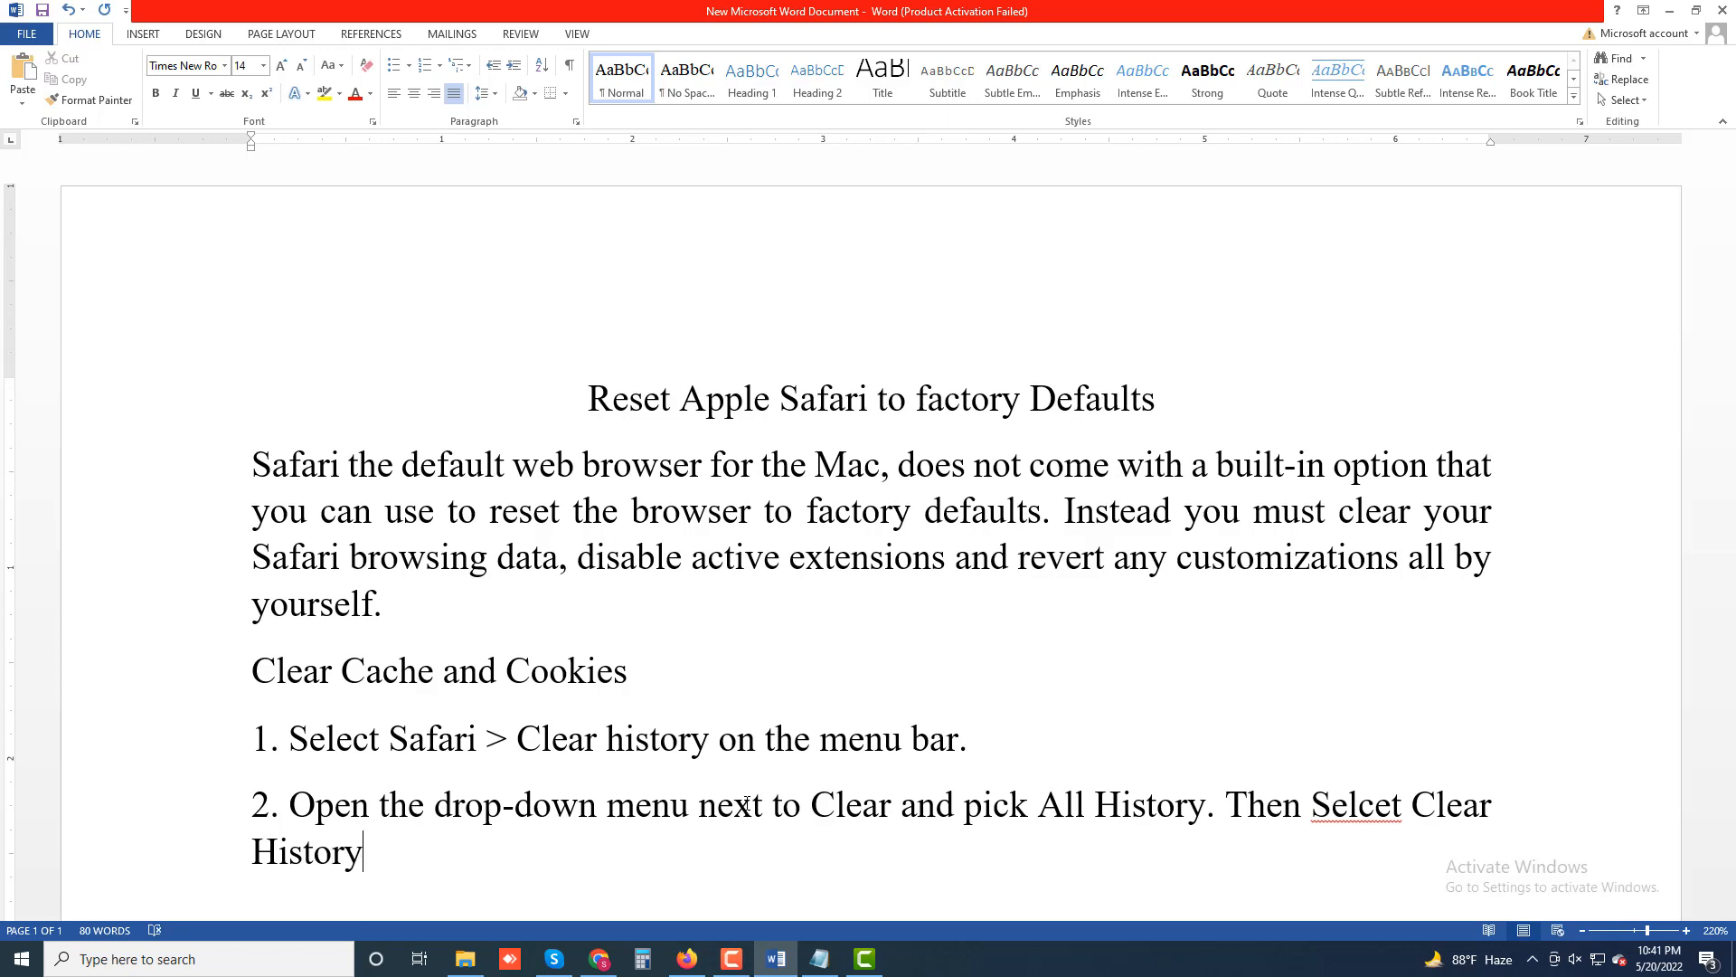
text(.)
key(Return)
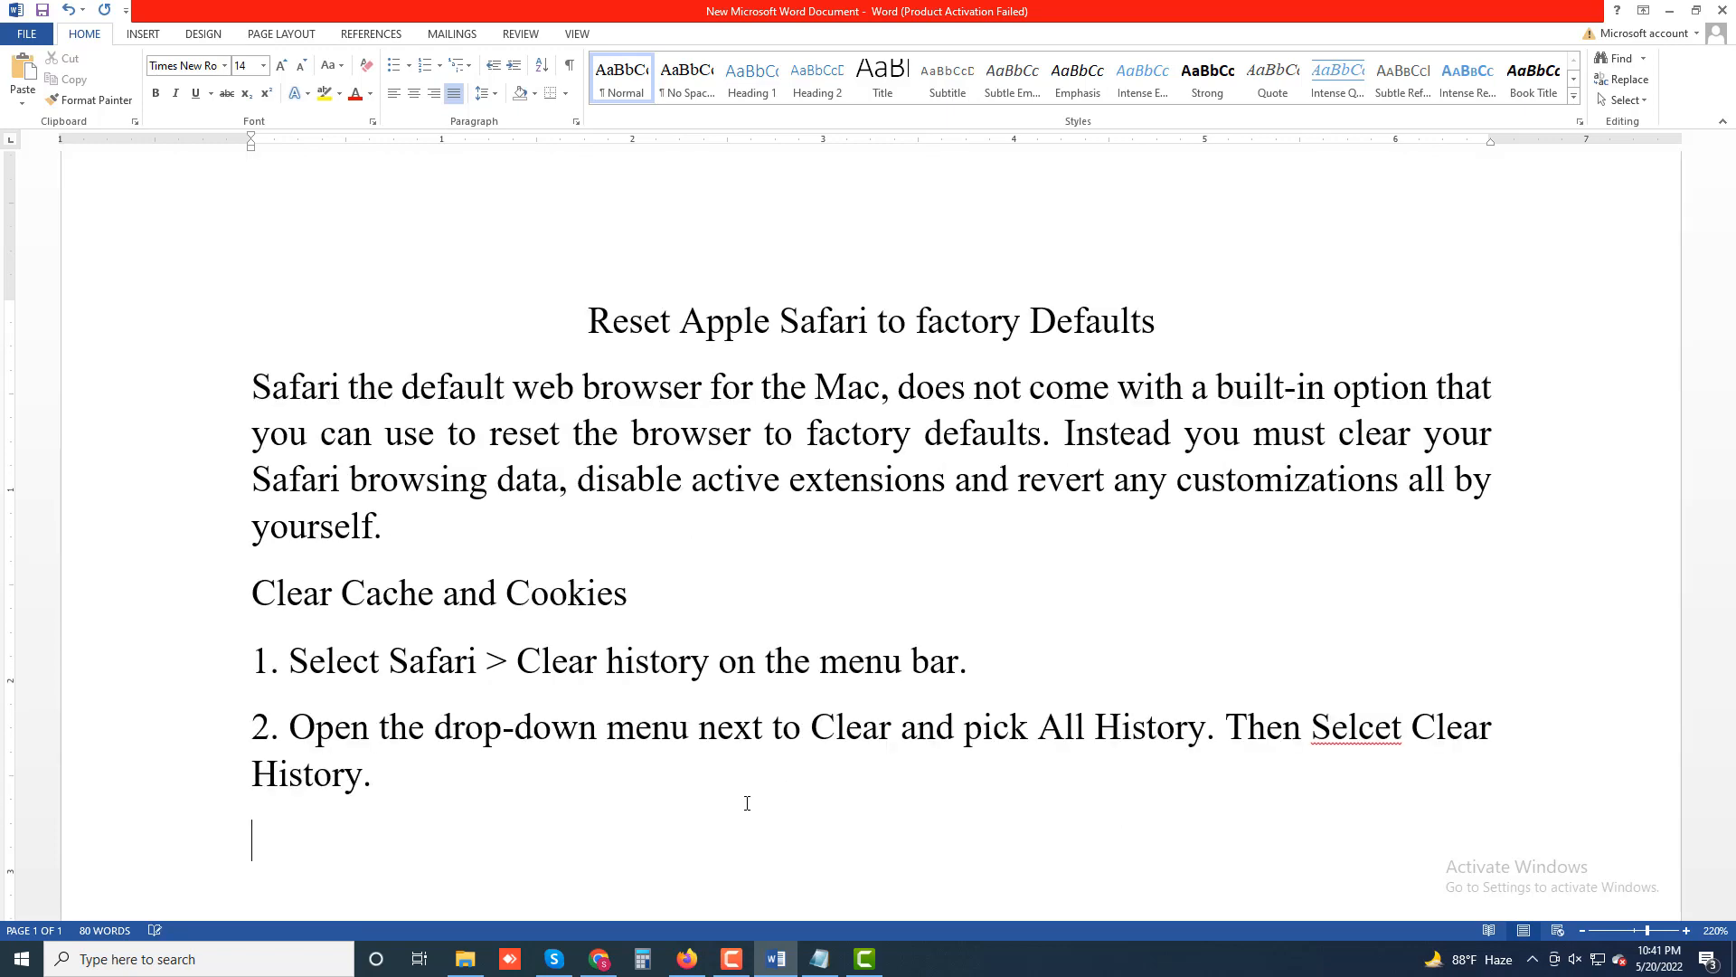
Step: Add the subheading "Disable All Extensions" below the cache and cookies instructions
text(Disable)
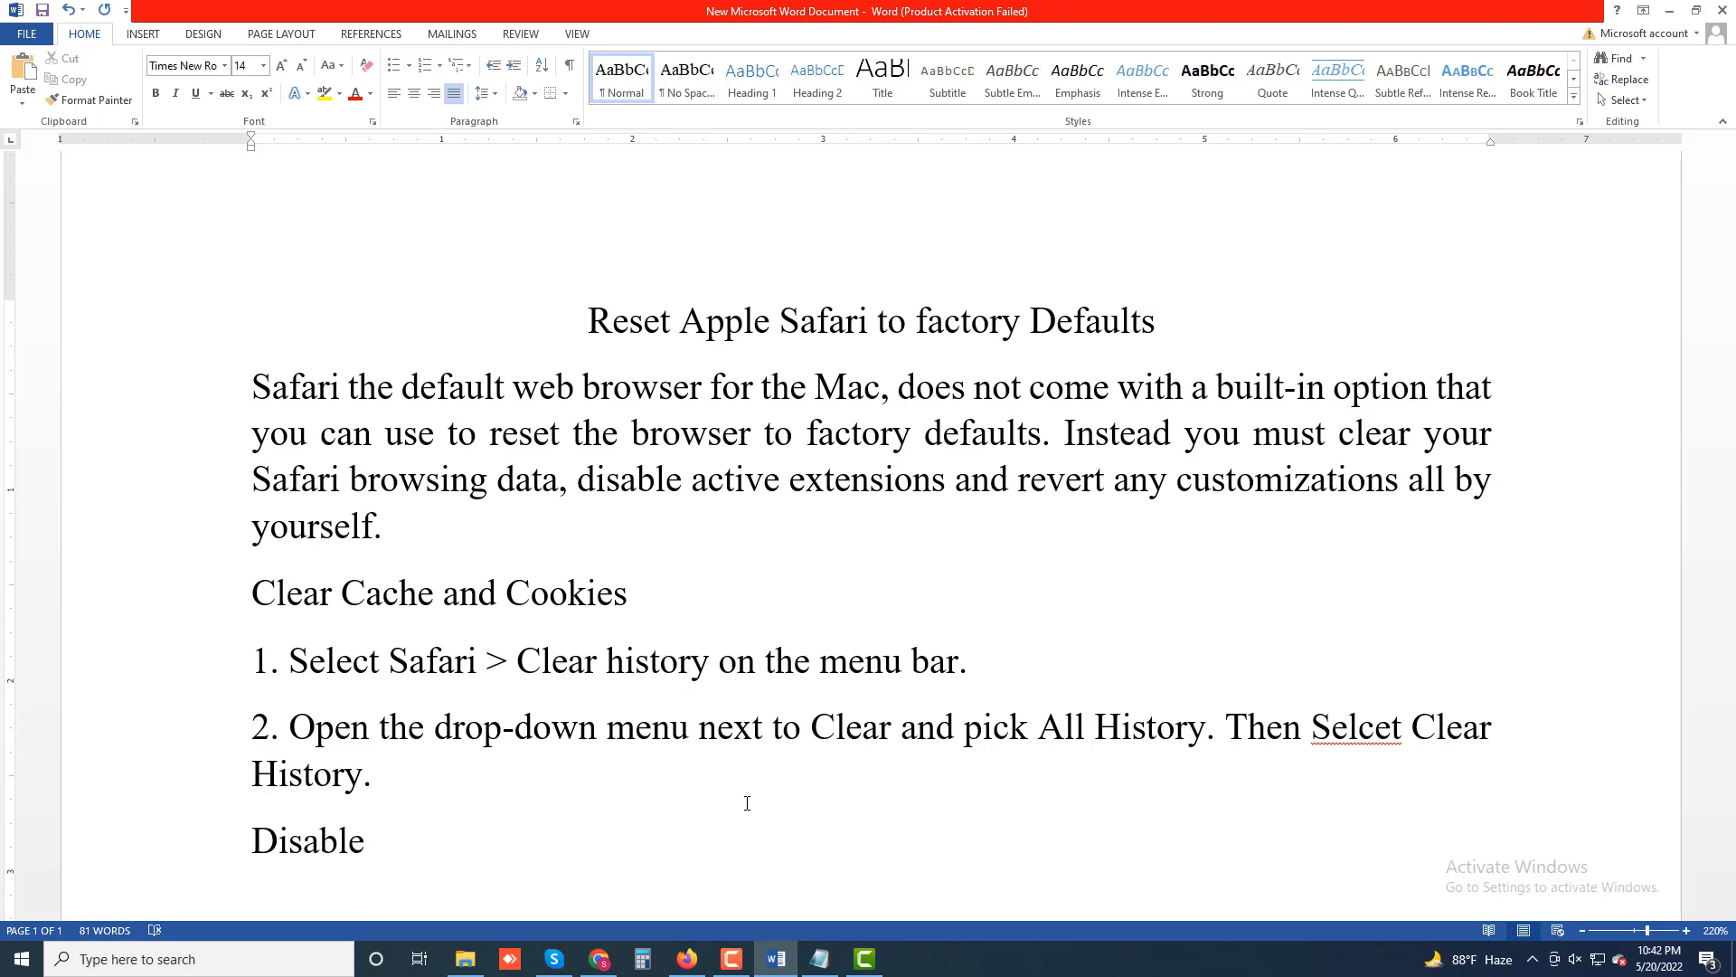
text( All Extentio)
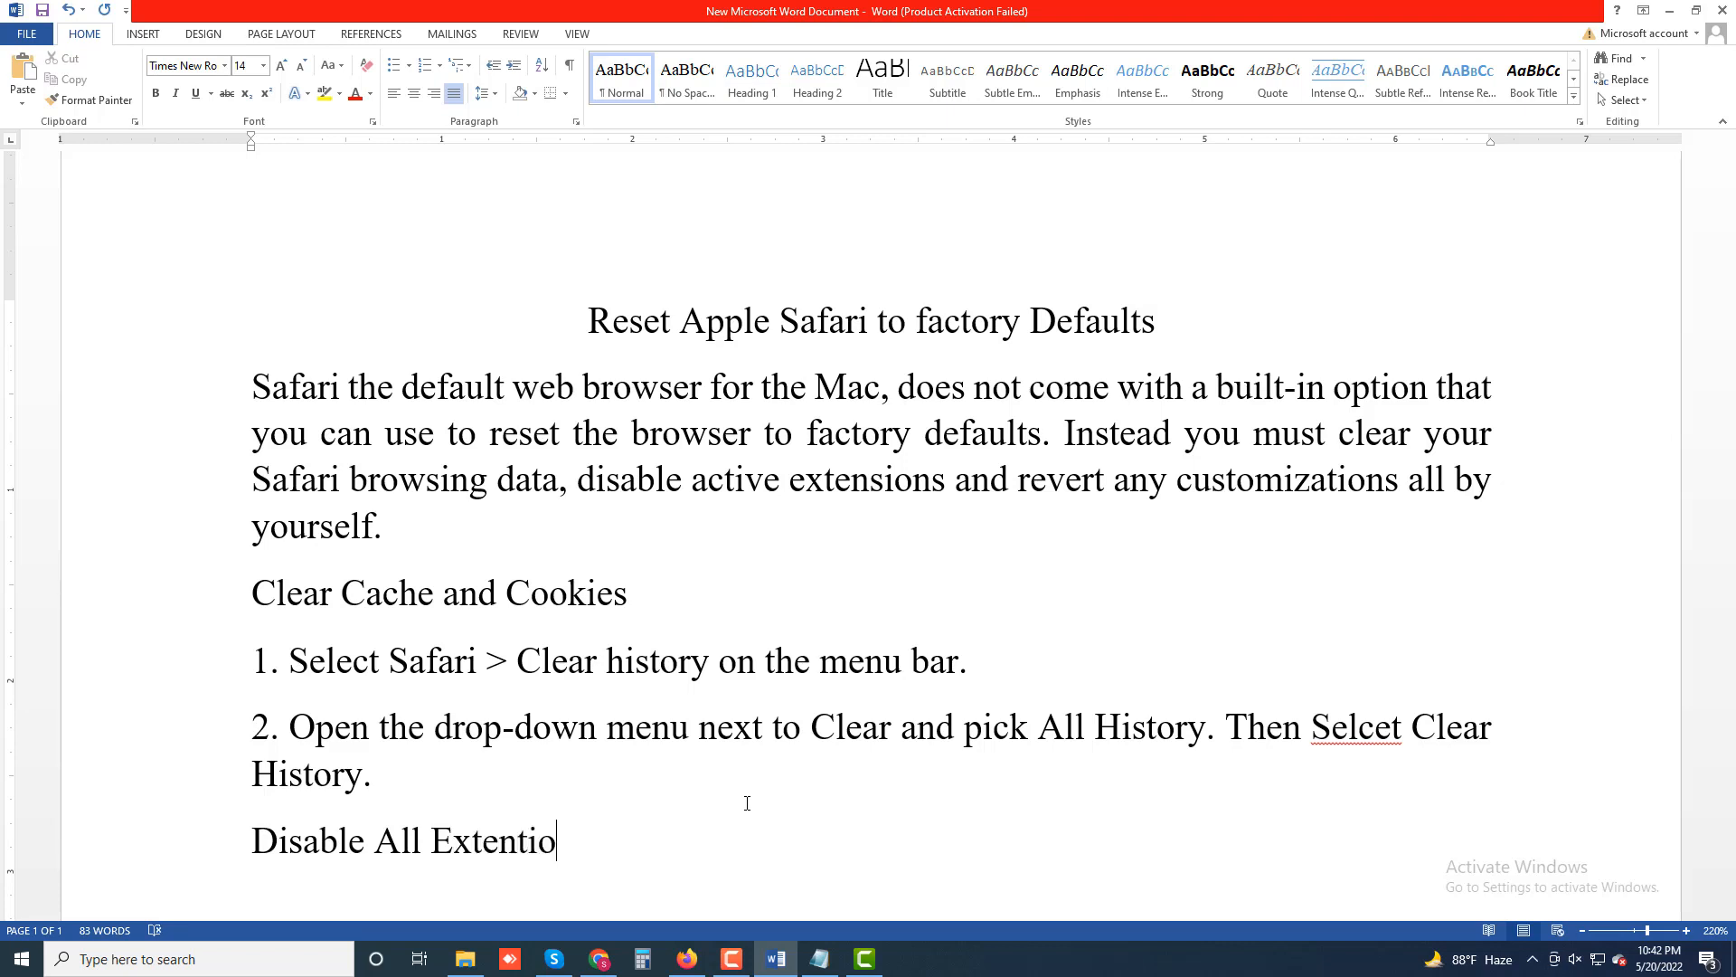
key(BackSpace)
key(BackSpace)
key(BackSpace)
text(sions)
key(Return)
Step: Write the first instruction under Disable All Extensions: "1. Slect Safari > Preferences on the menu bar."
text(1. Slect)
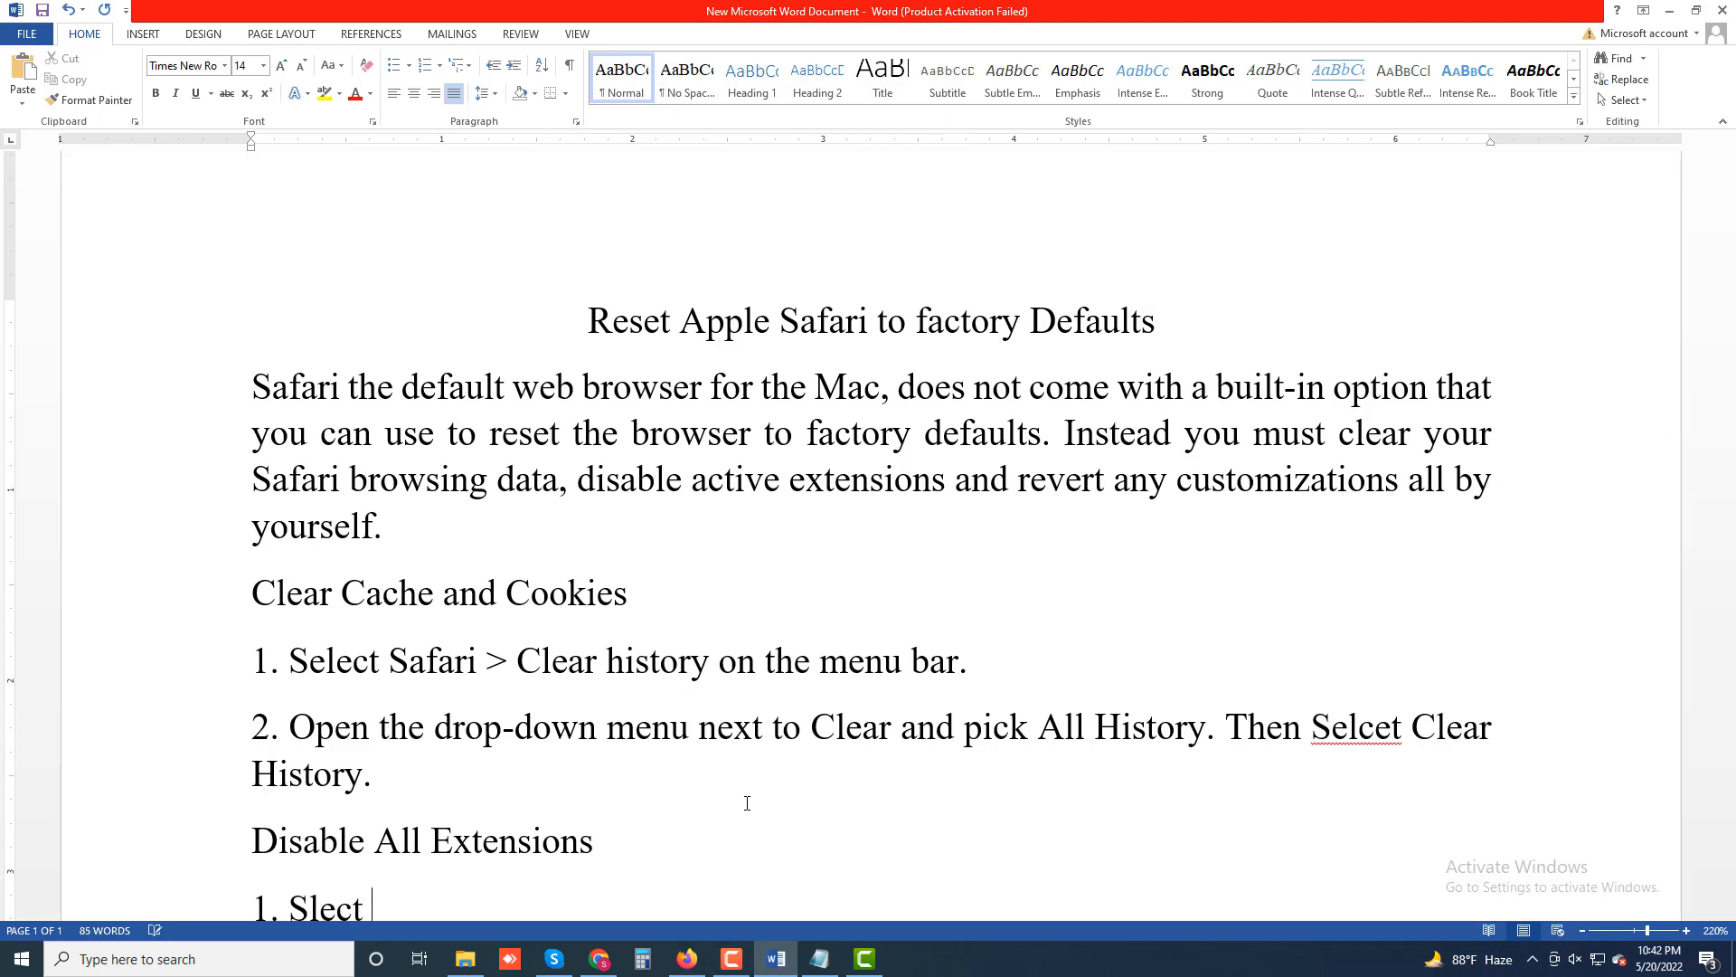
text( Safari >)
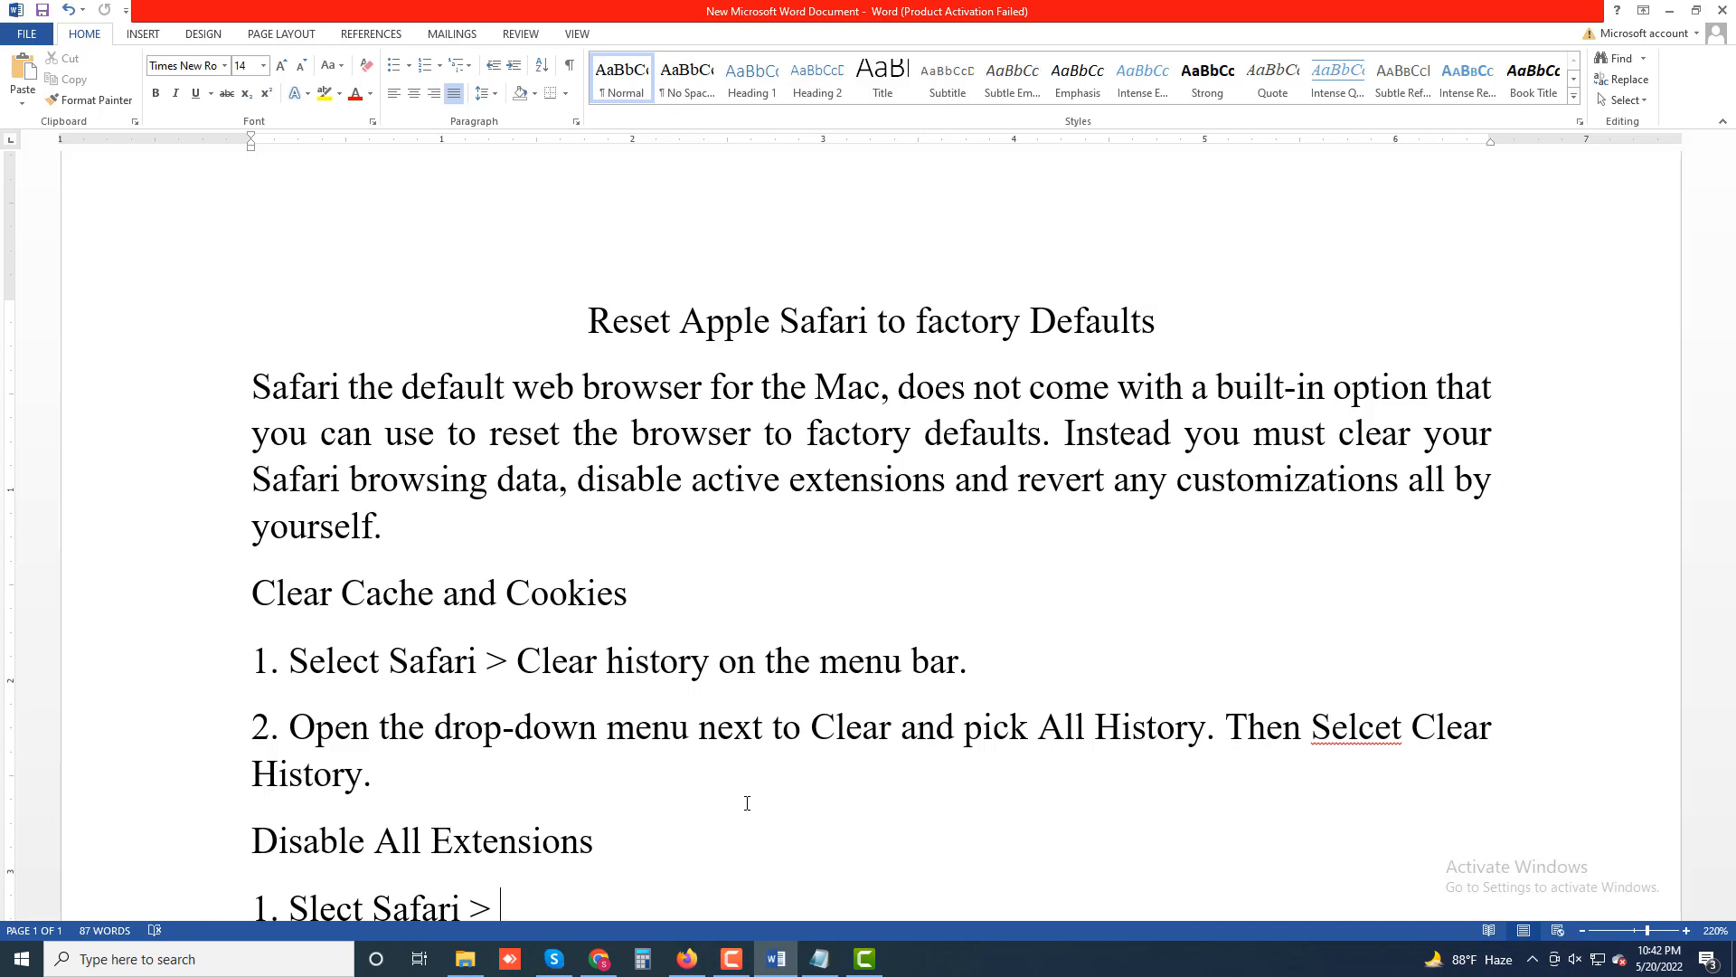
text(Prefere)
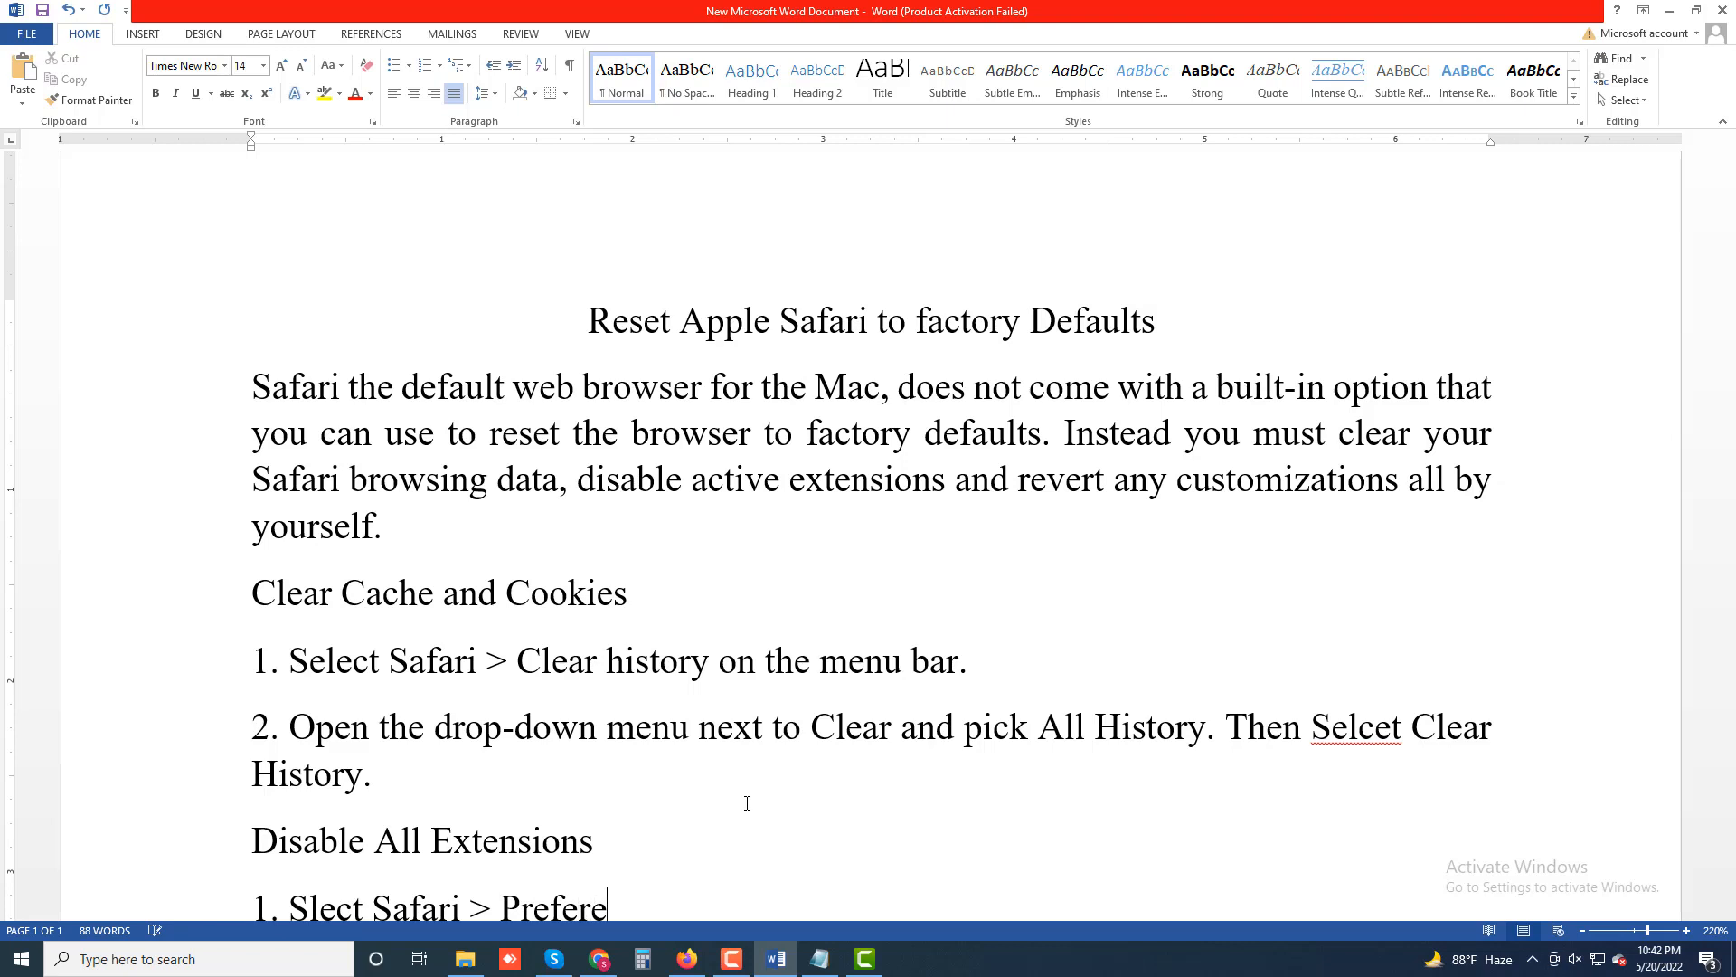
text(nces on the m)
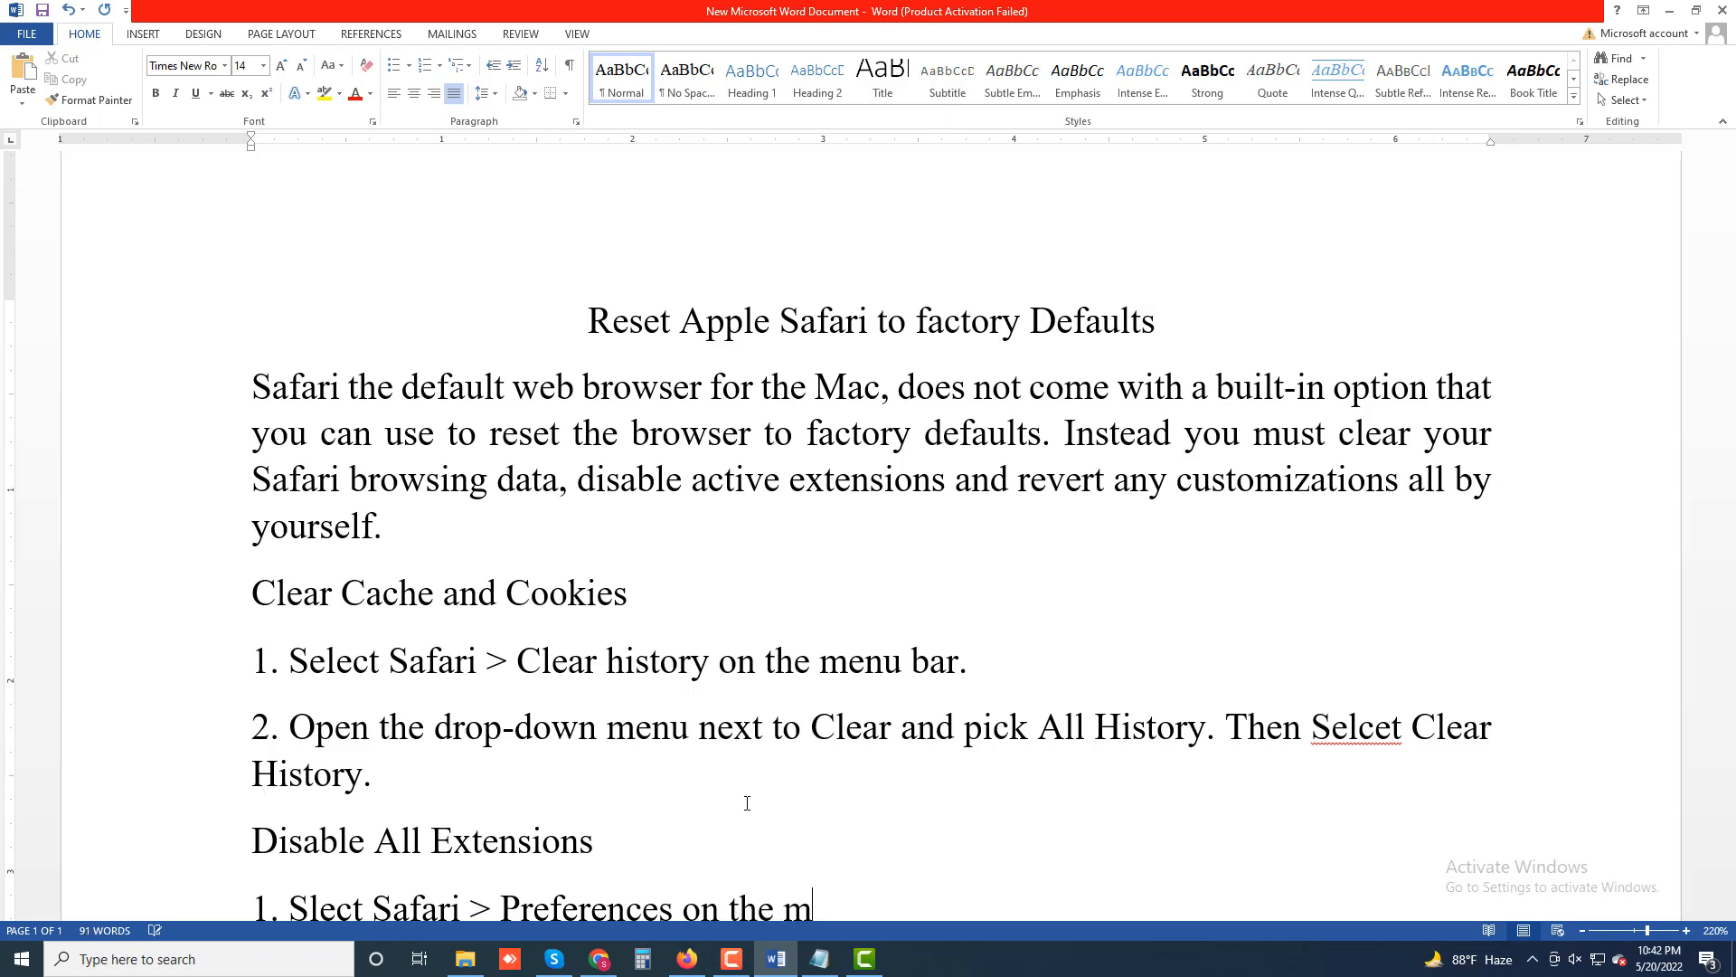
text(enu bar.)
key(Return)
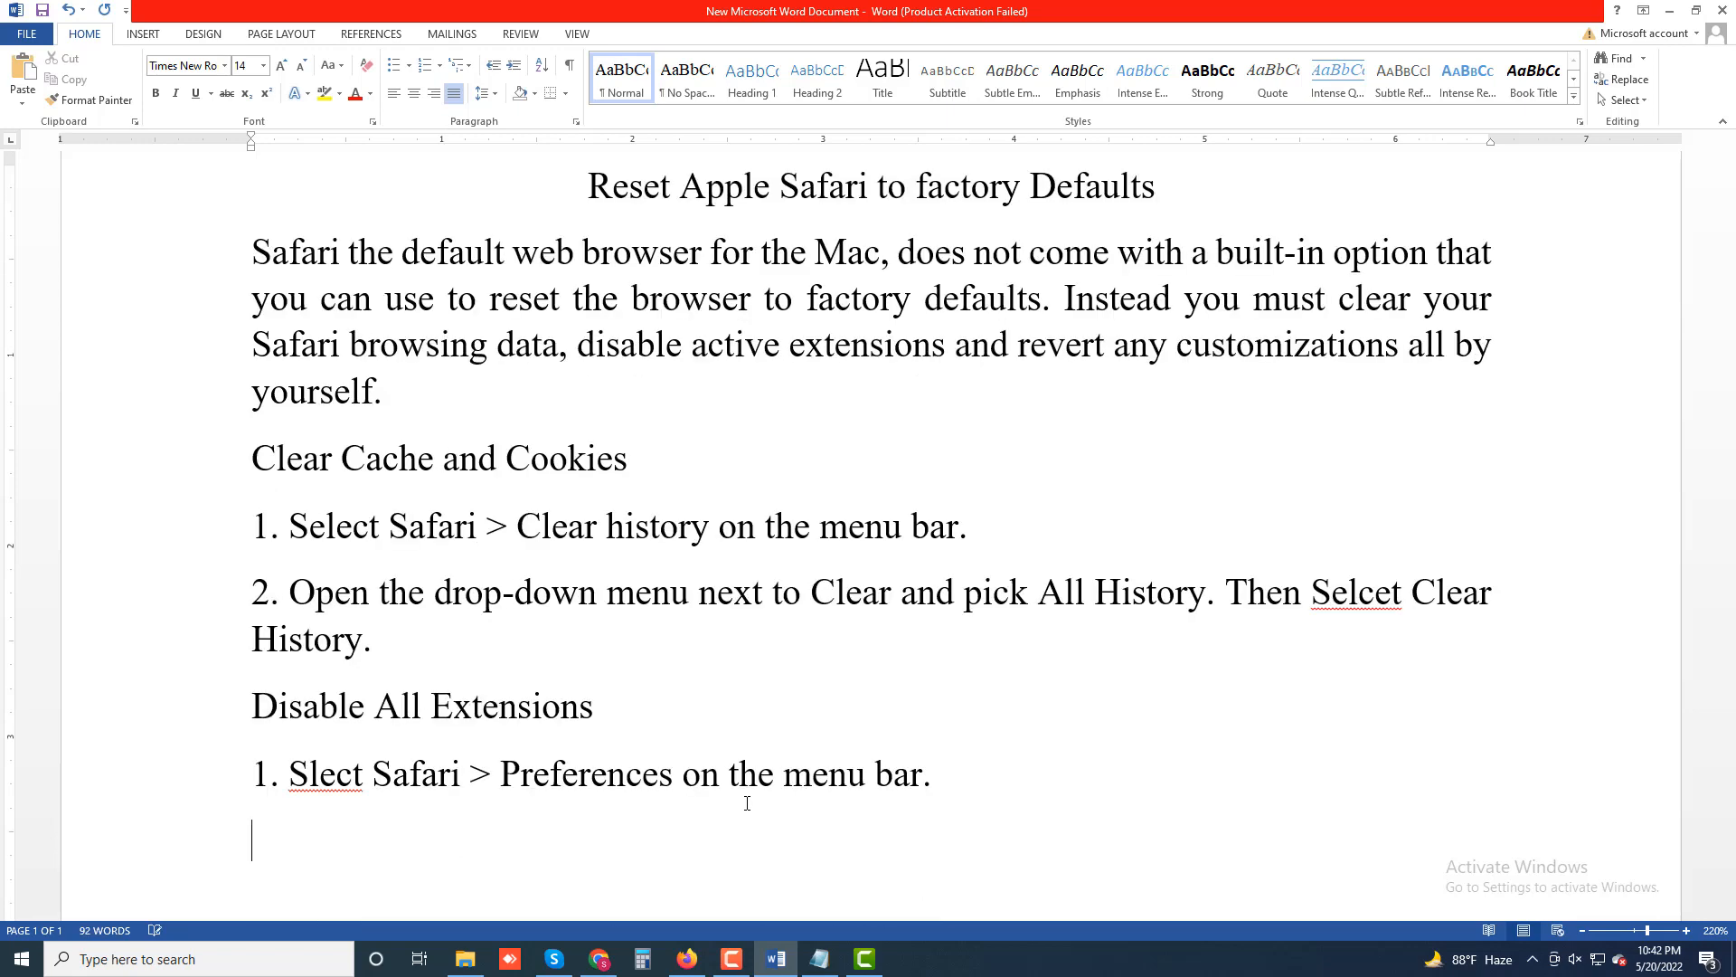
Step: Number the new paragraph "2." and correct the misspelled "Slect" in the instruction above to "Select"
text(2.)
right_click(335, 783)
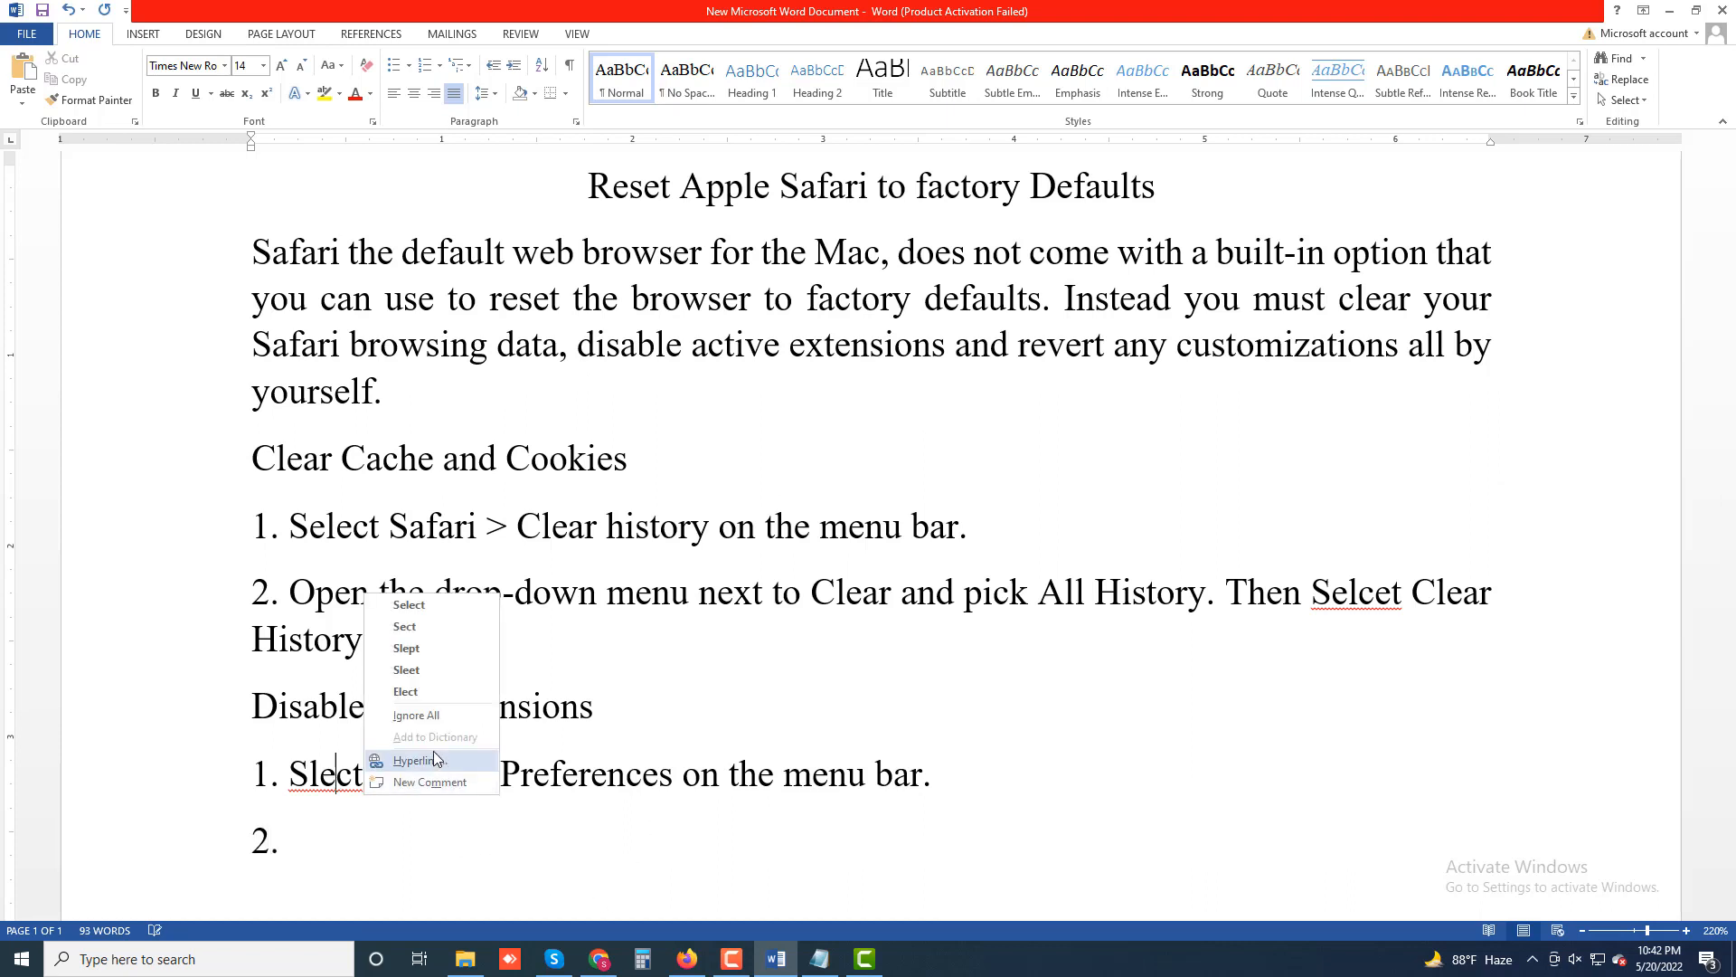
click(419, 607)
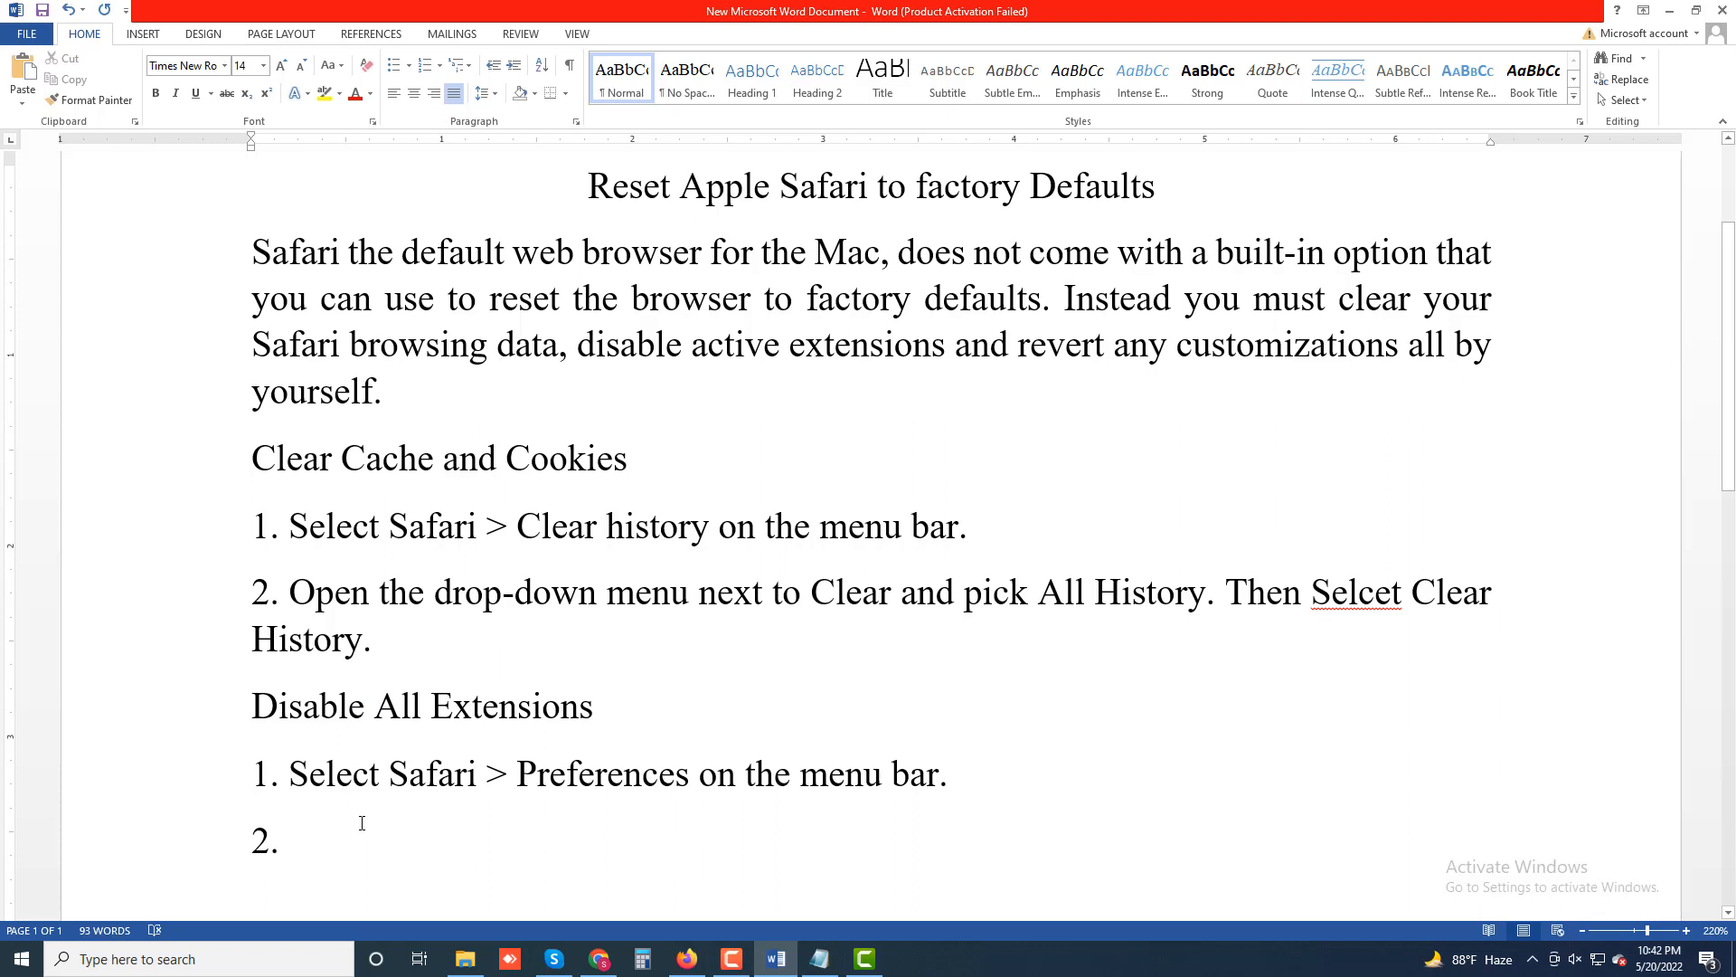
Step: Write "Switch to the Extensions tab and clear the boxes next to" after the number 2 under Disable All Extensions
text(S)
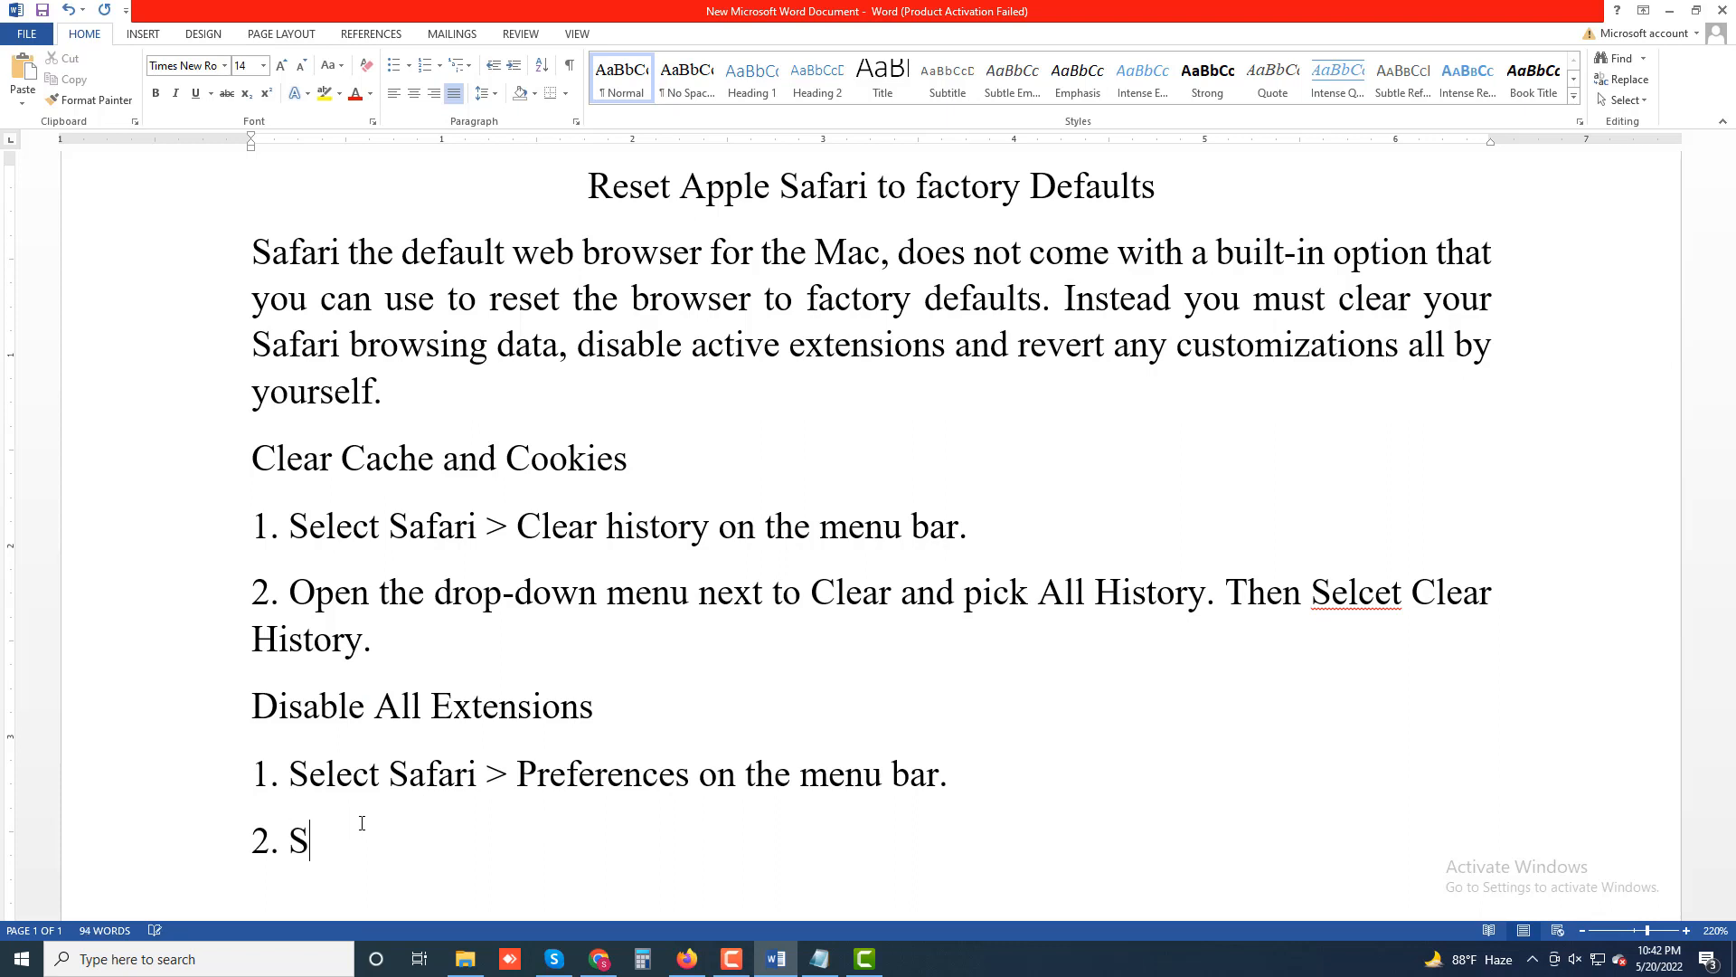
text(witch to the Ex)
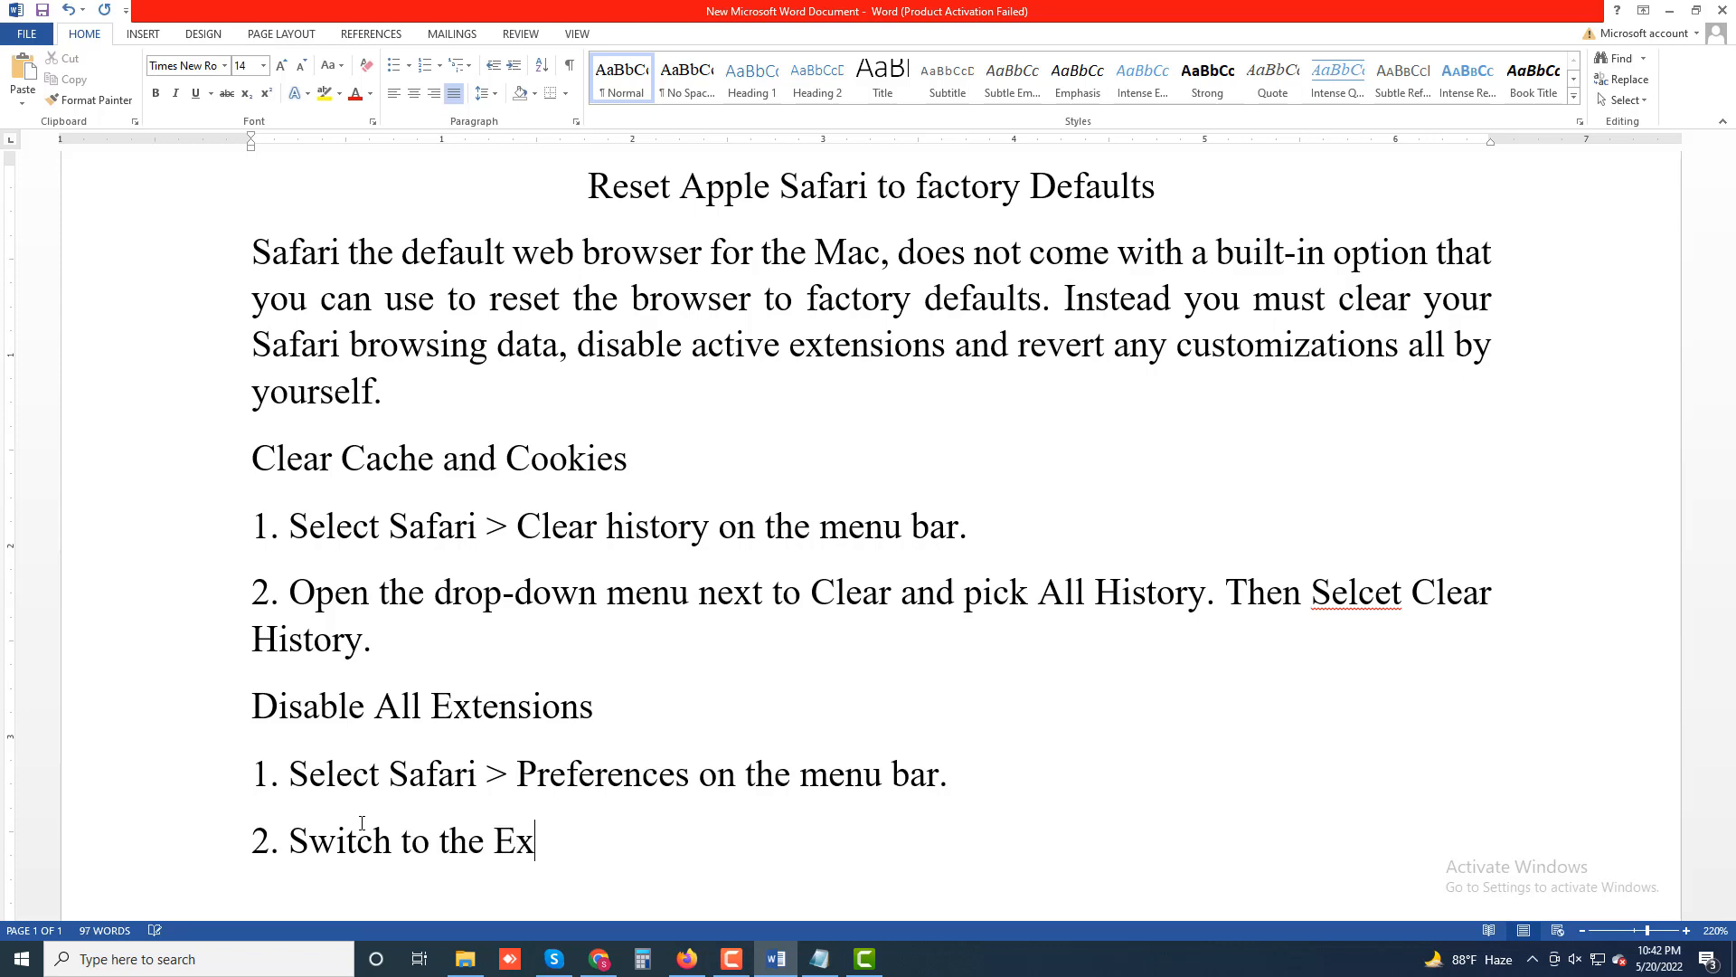
text(tension)
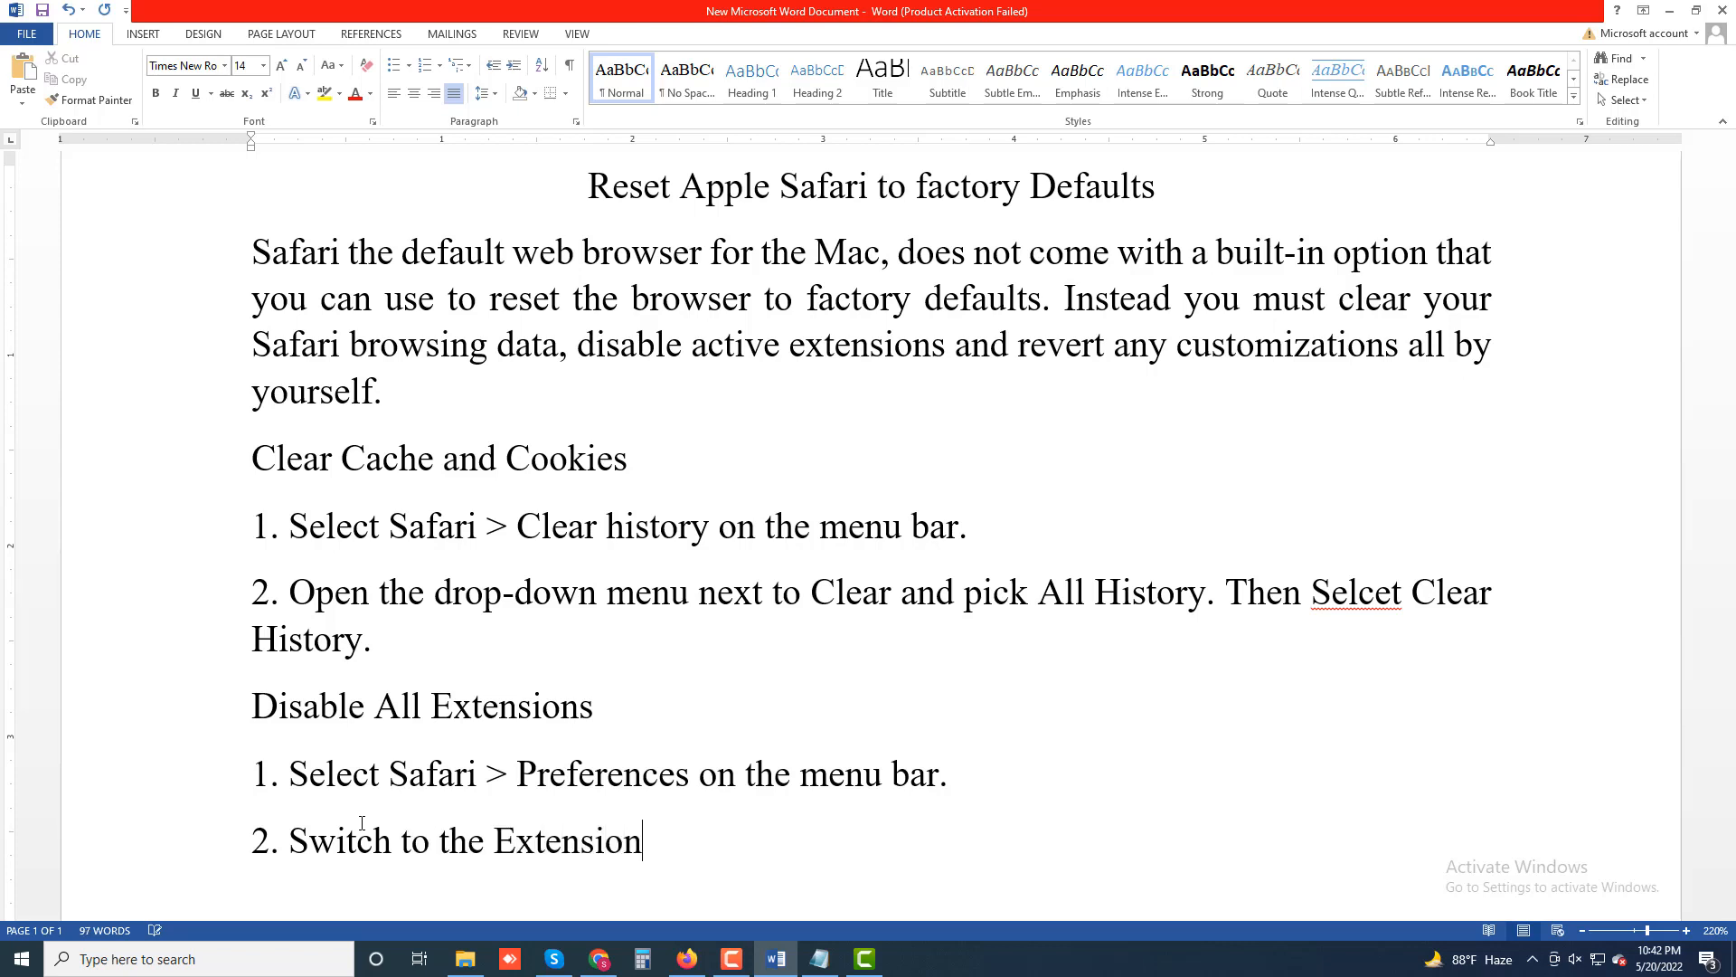
text(s tab and )
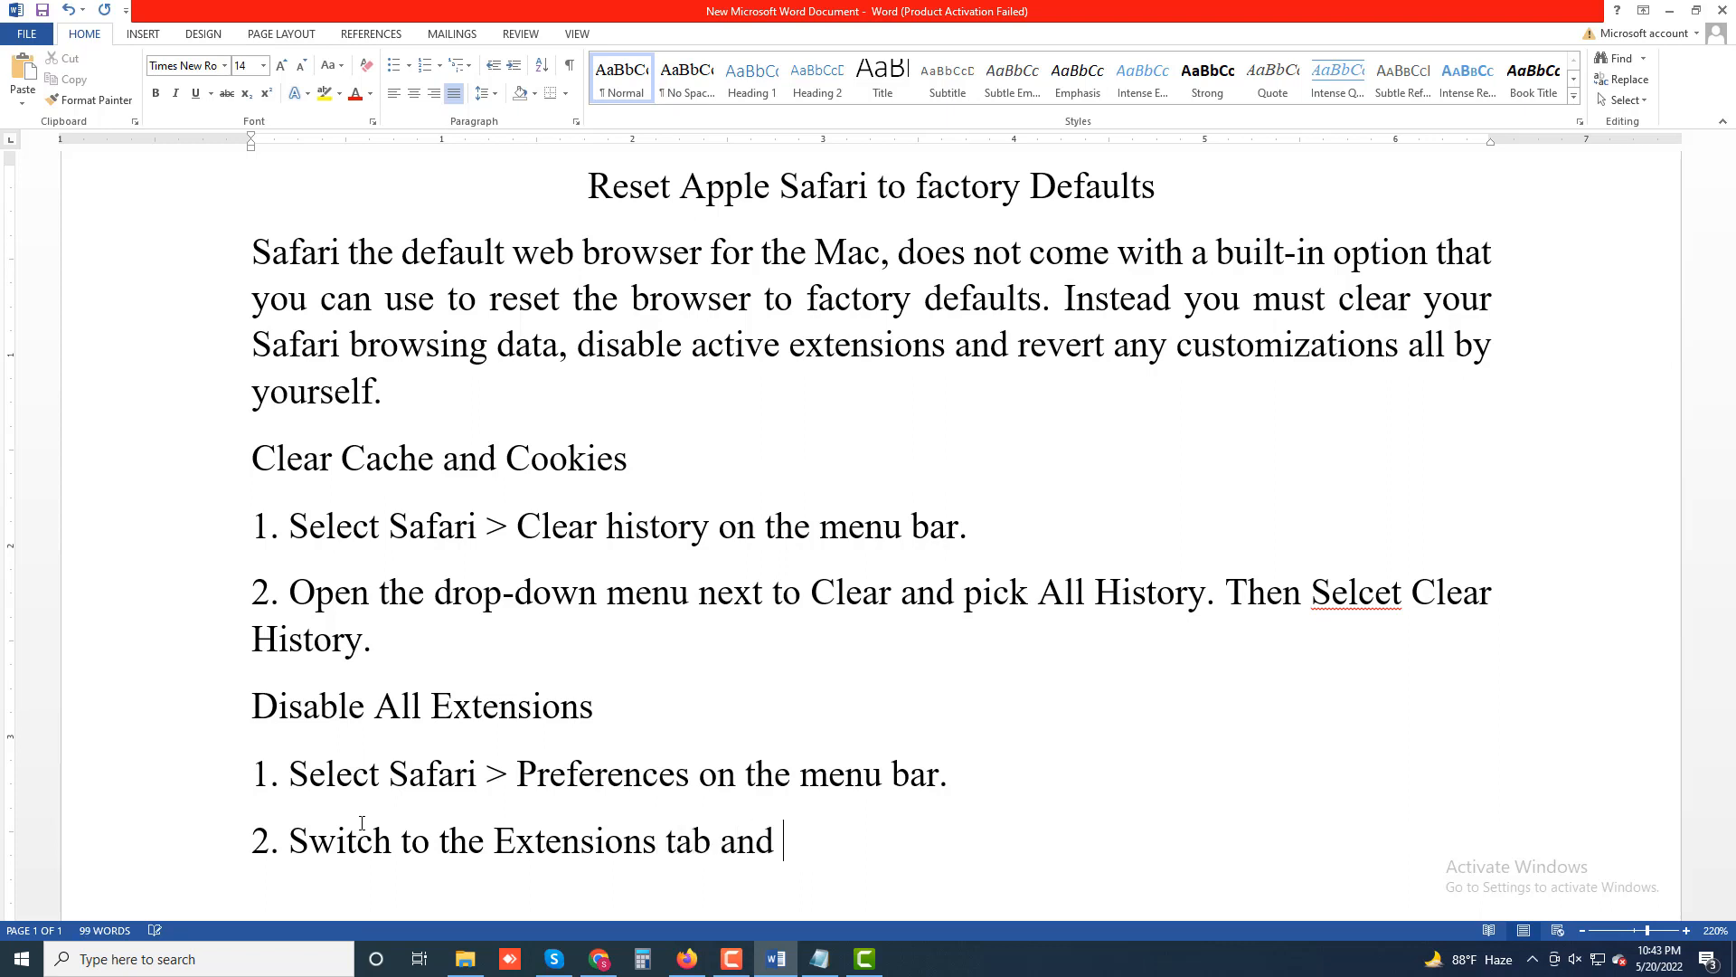
text(clear the)
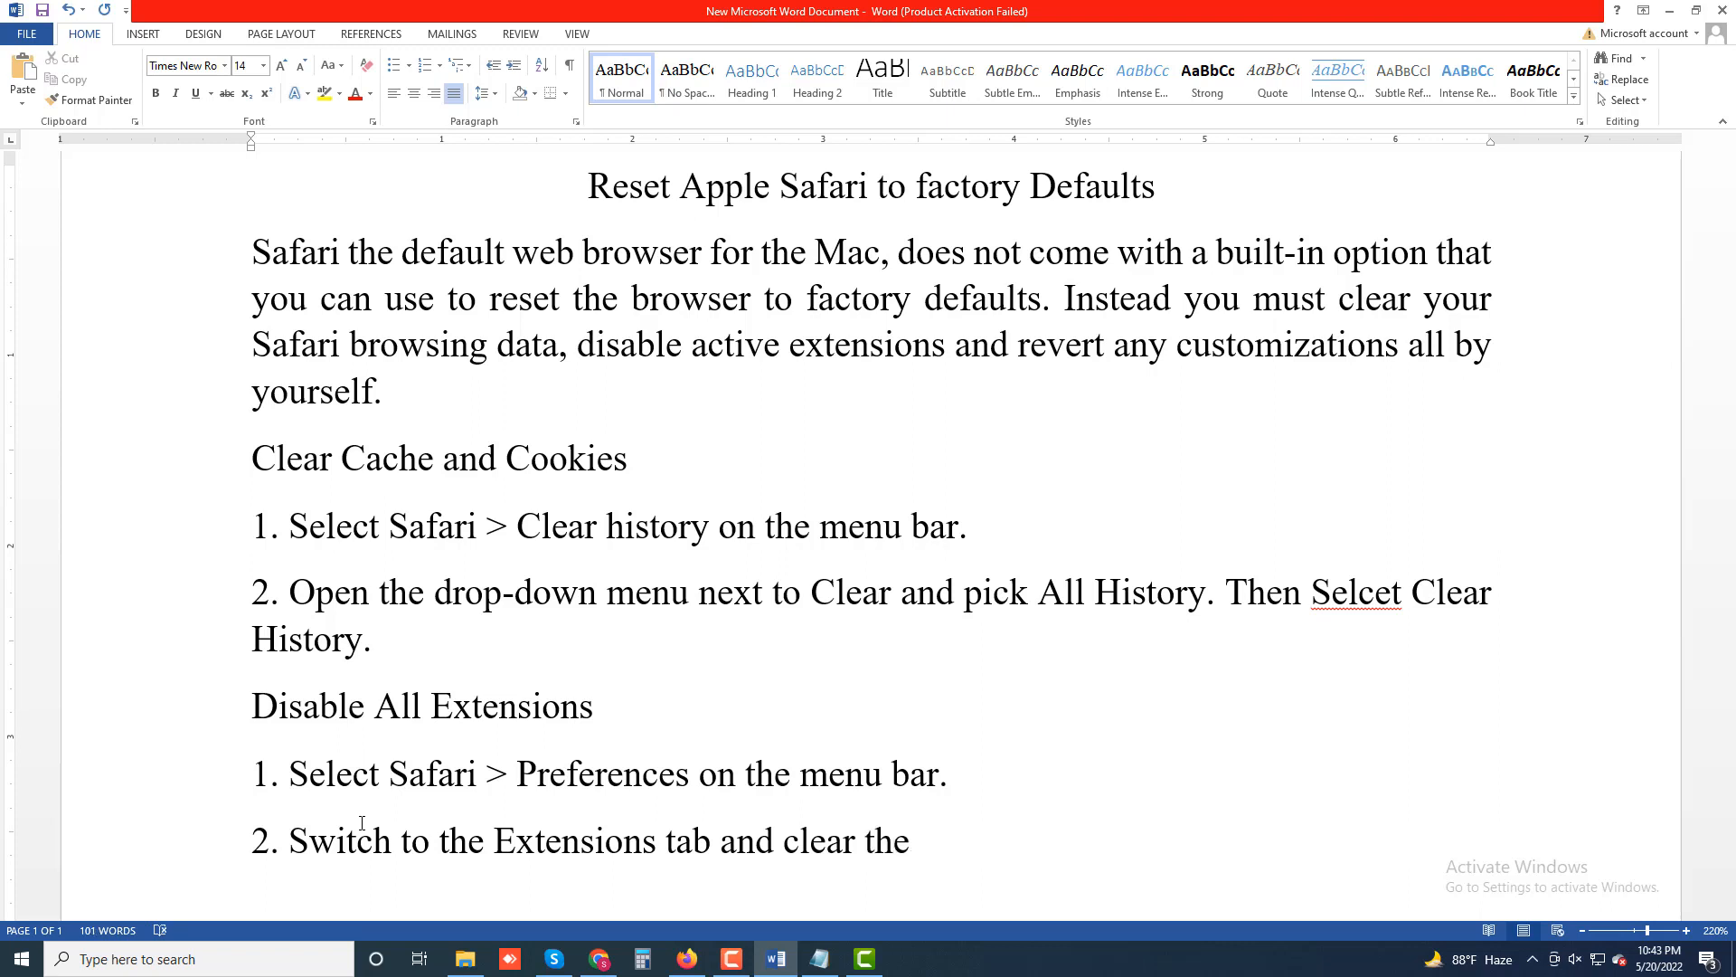
text( boxes nec=xt)
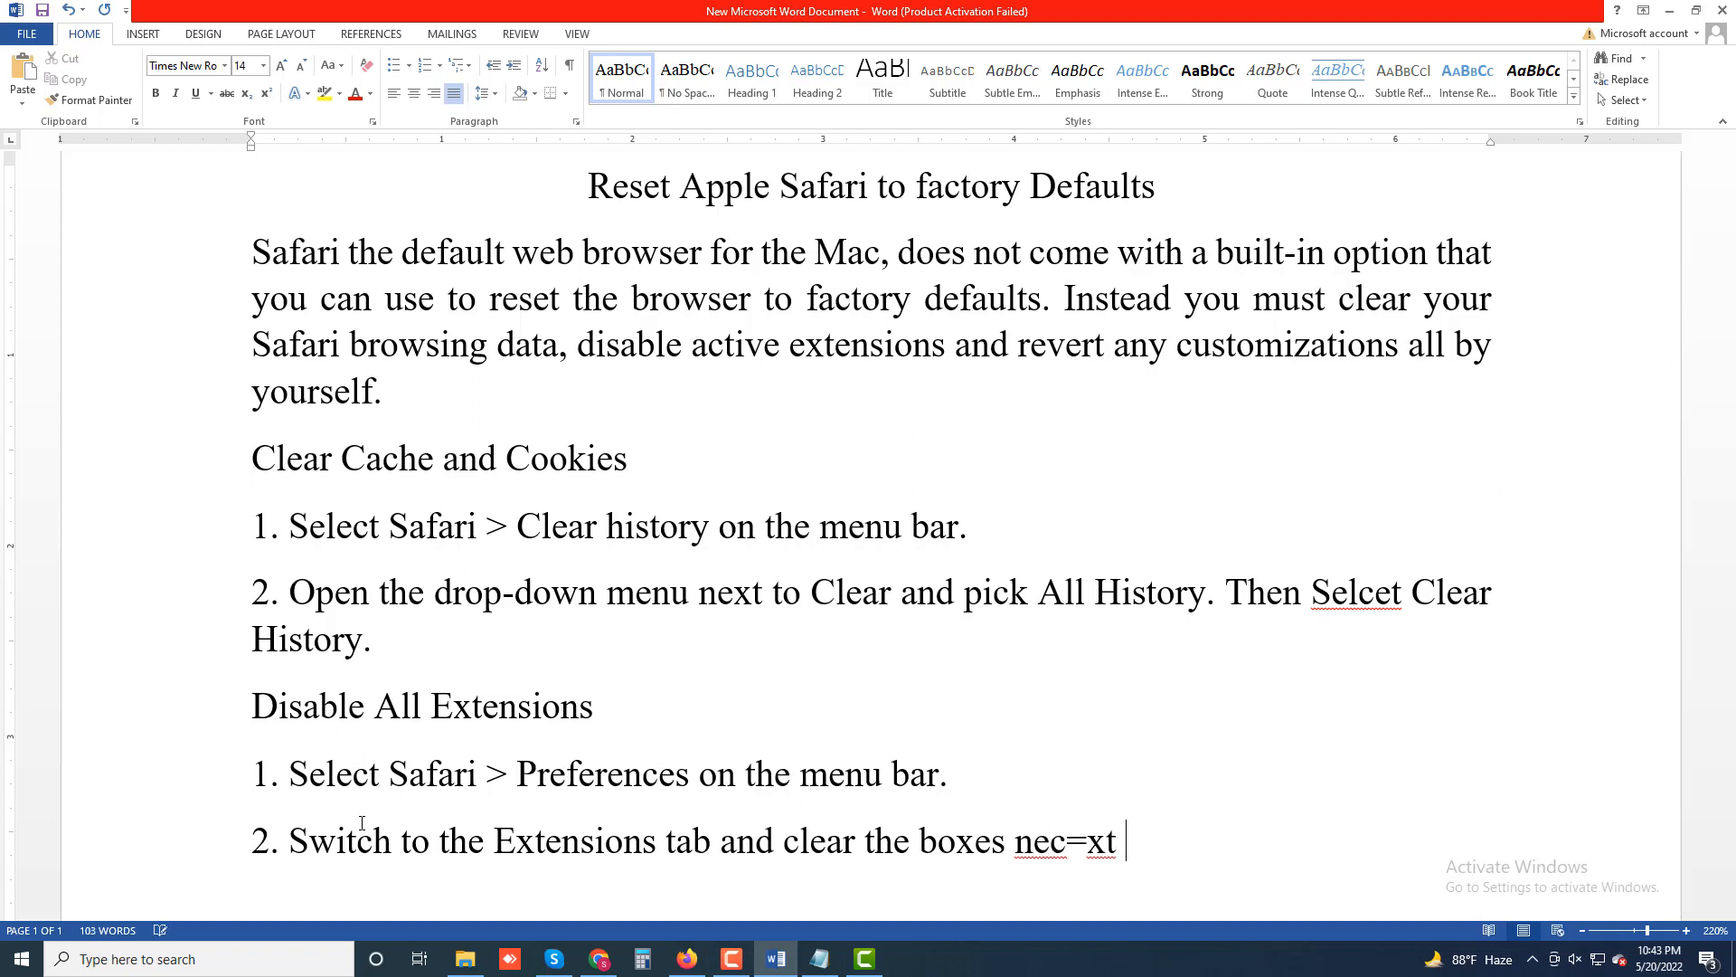
key(BackSpace)
key(BackSpace)
key(BackSpace)
key(BackSpace)
key(BackSpace)
text(xt to)
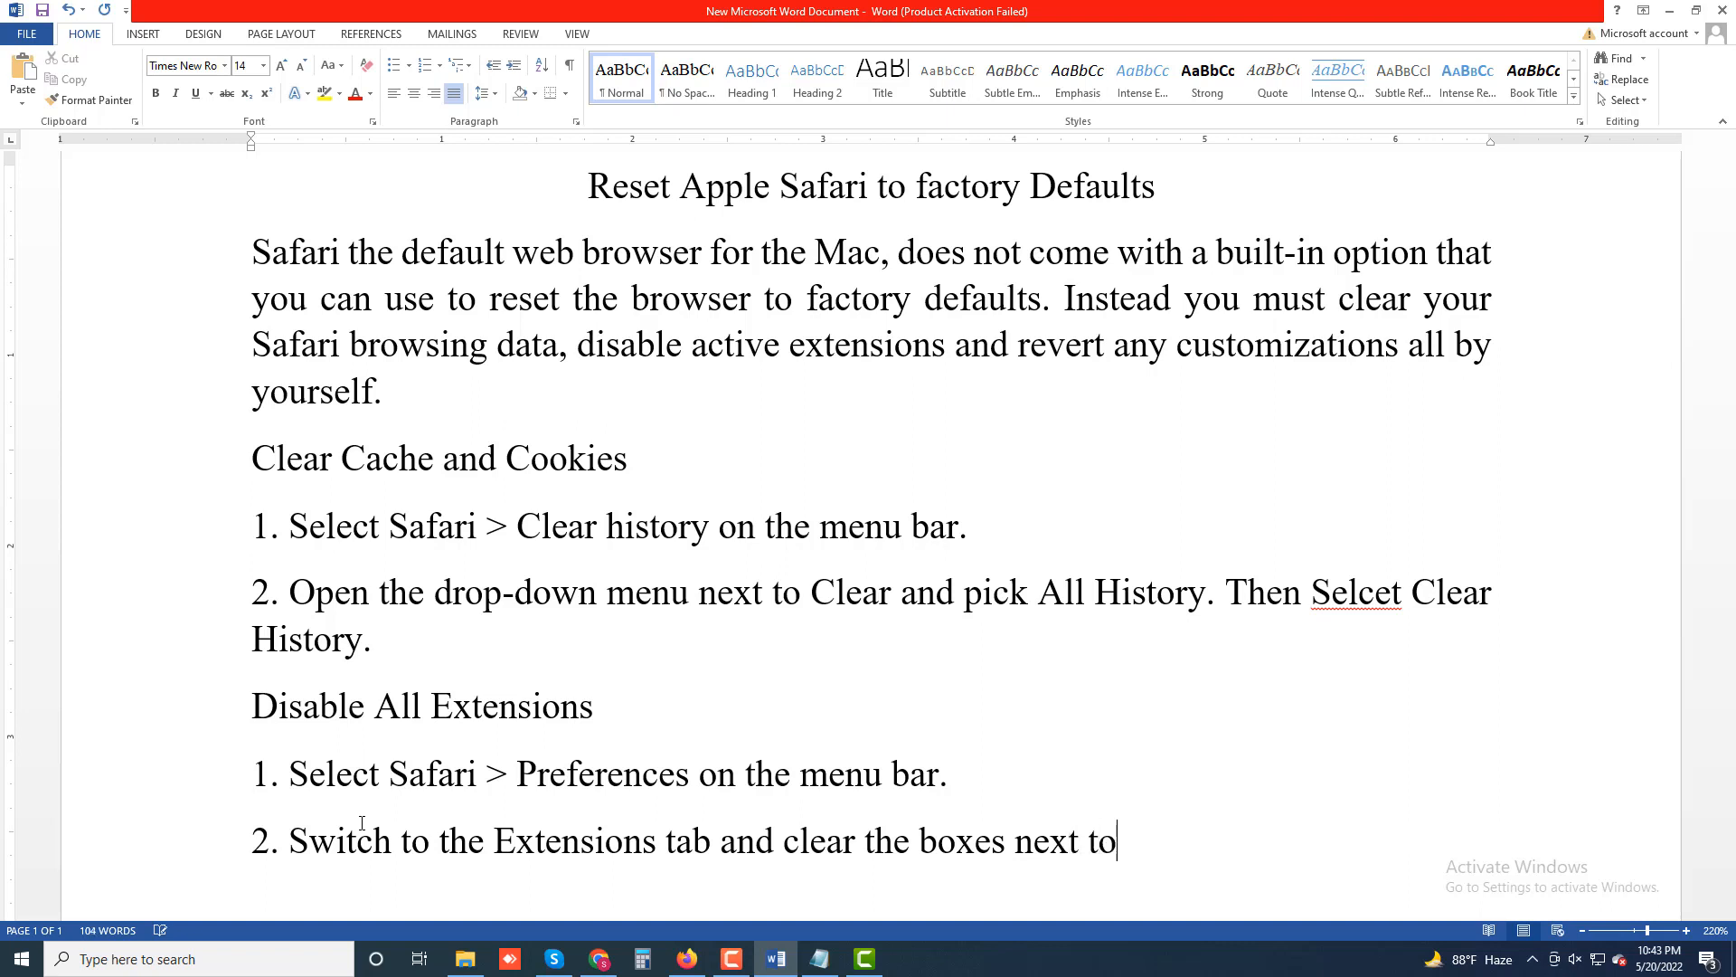
Step: Finish the extensions instruction with "all active extensions." and start a new paragraph
text( all )
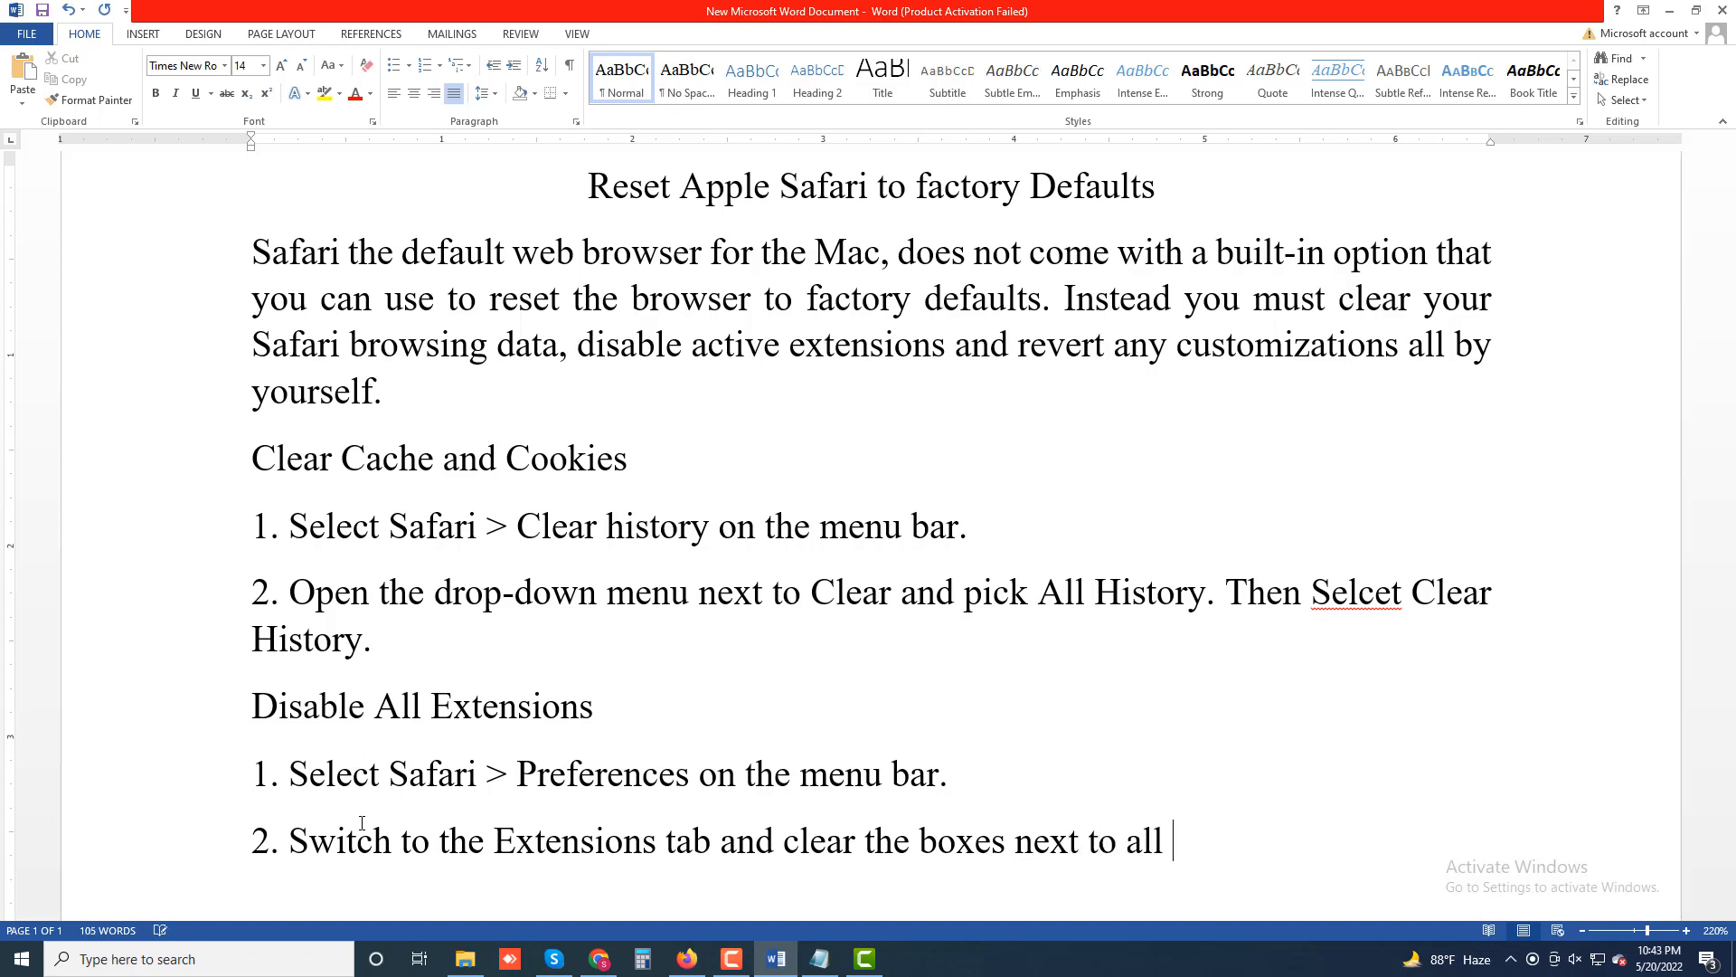
text(active exten)
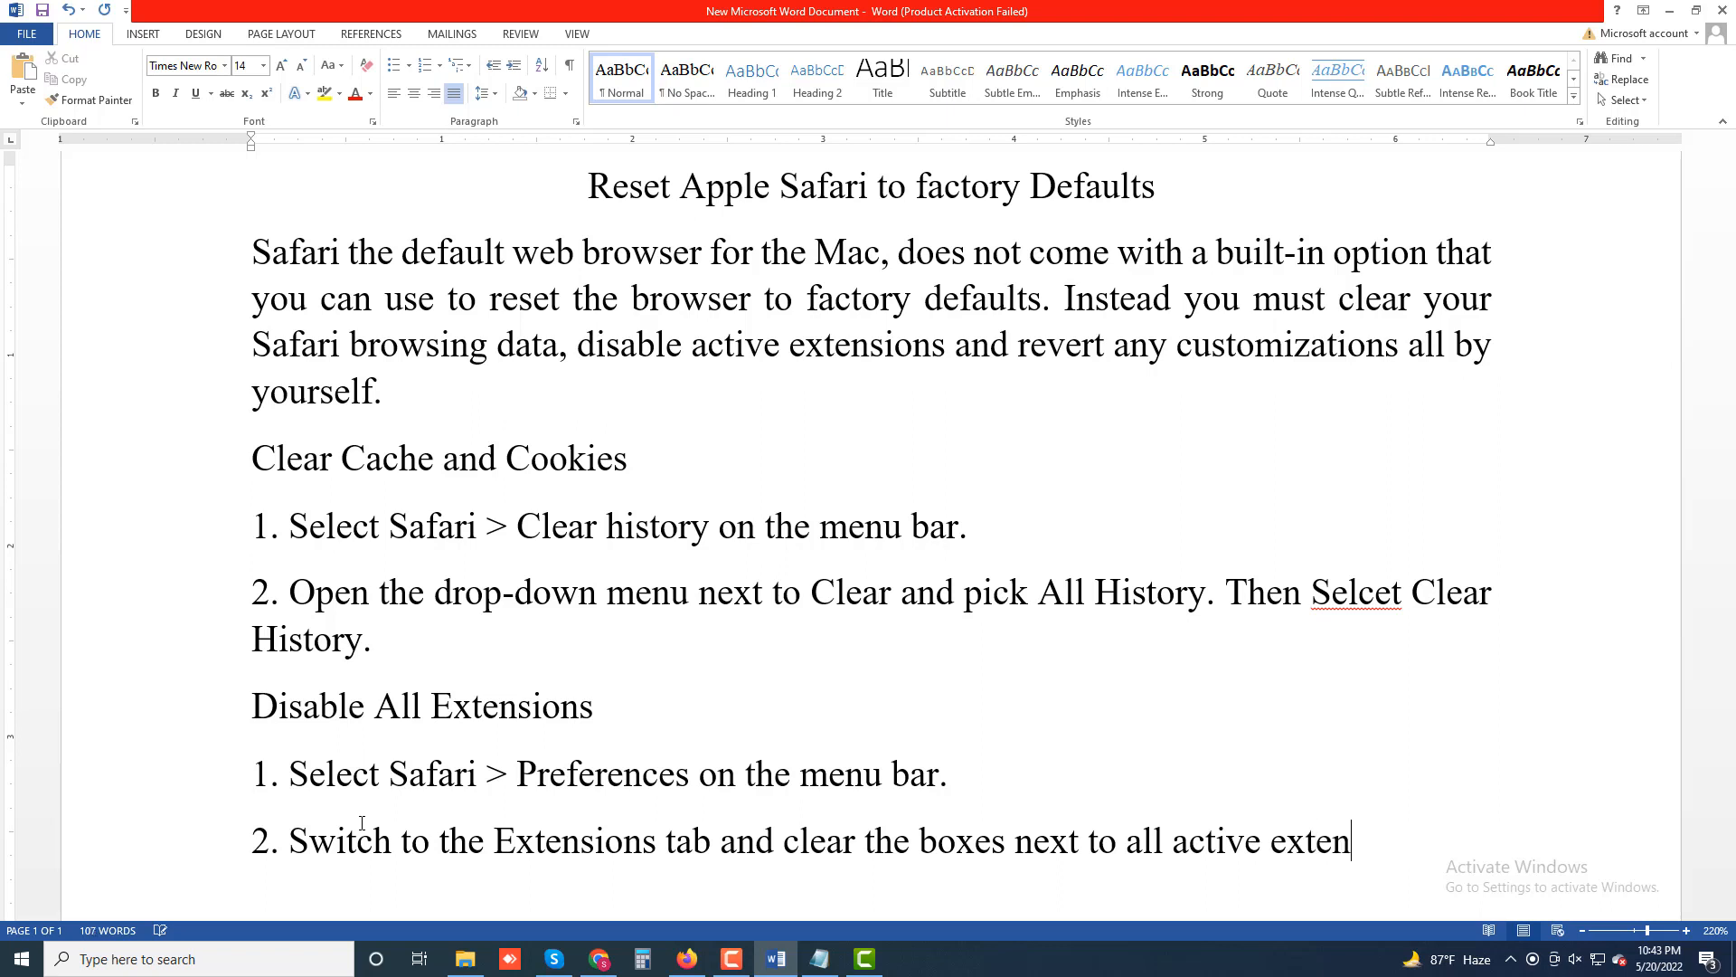
text(sions)
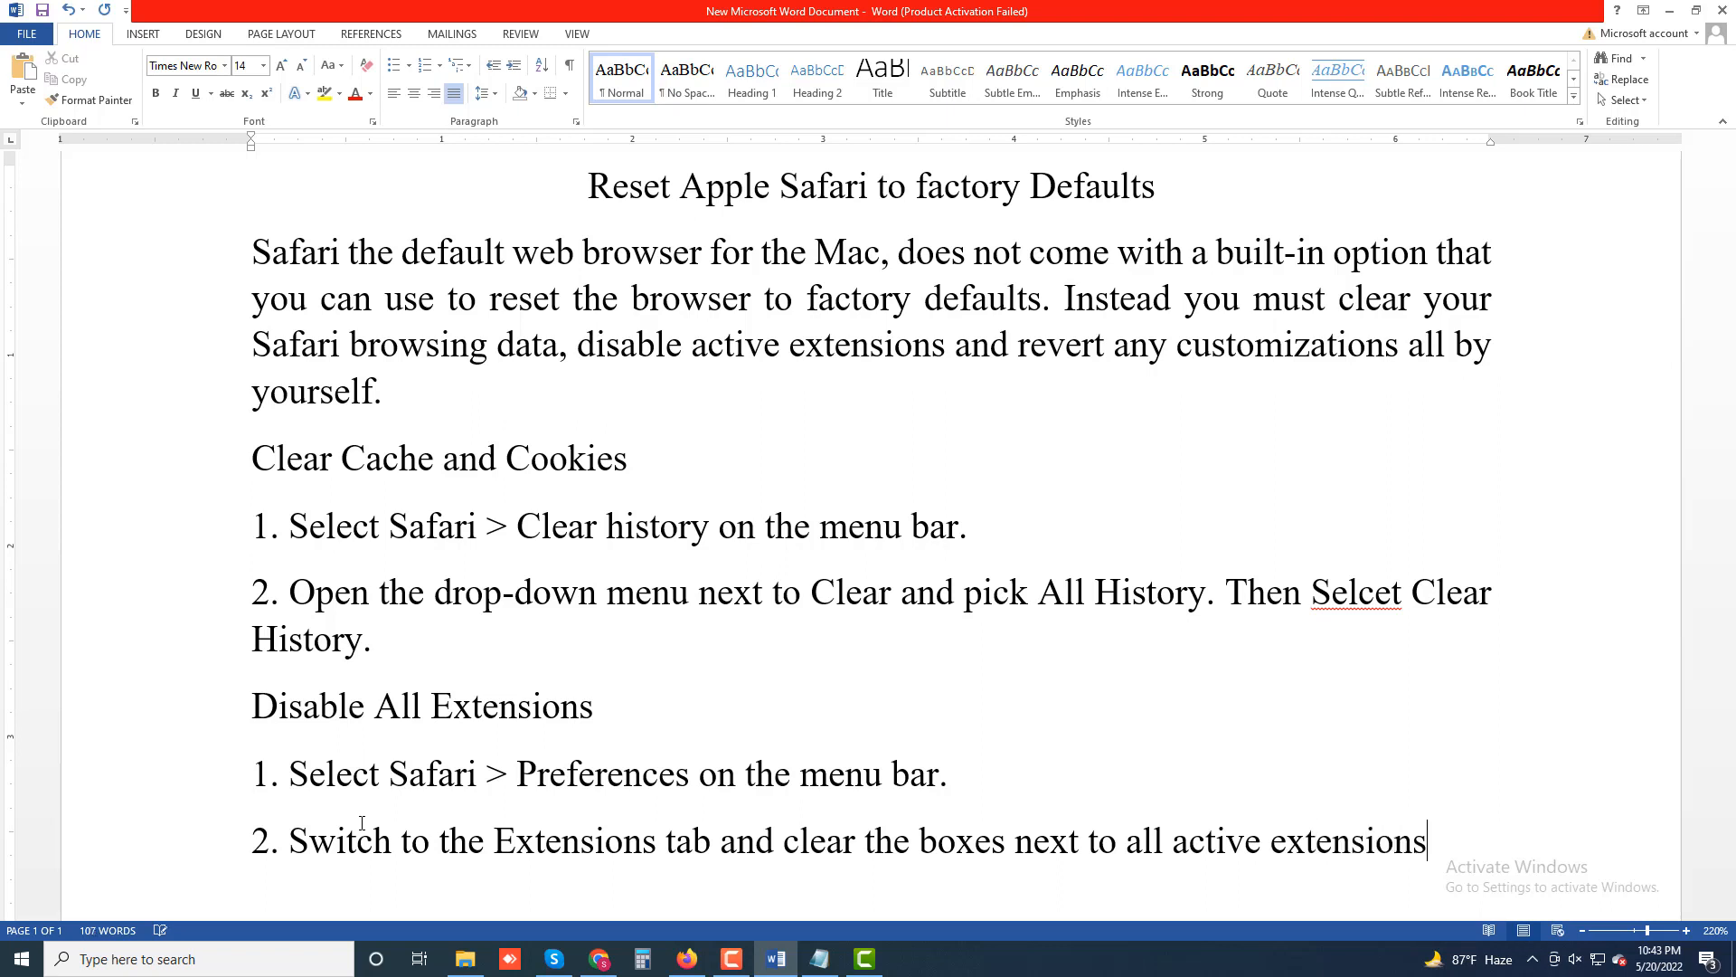
text(.)
key(Return)
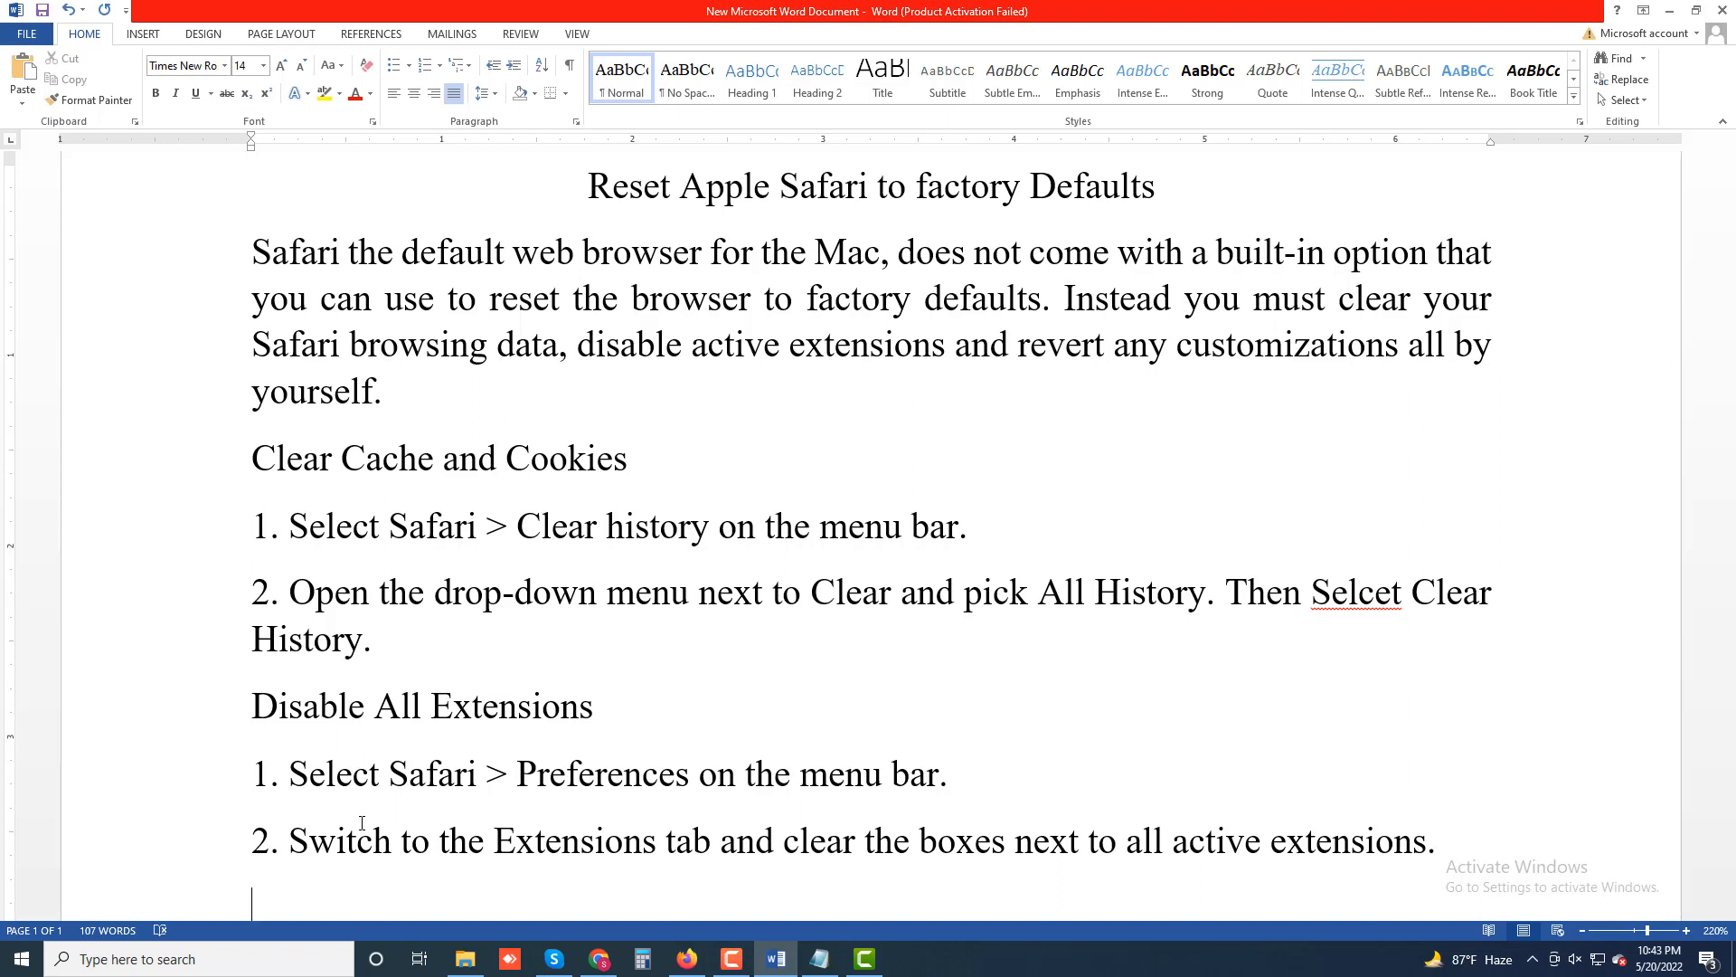